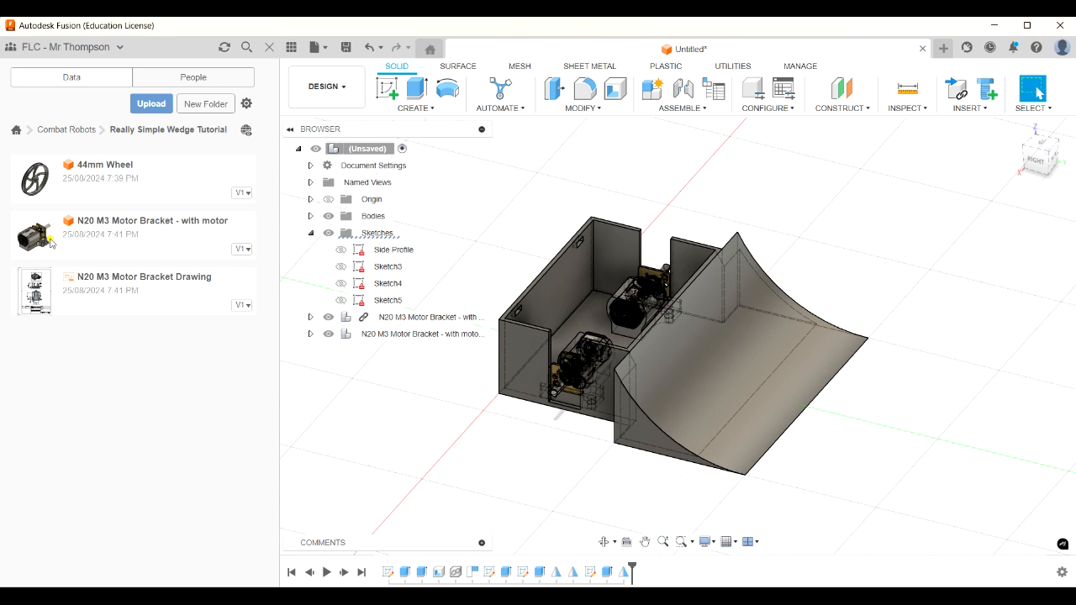
Open the N20 M3 Motor Bracket - with motor design, inspect the bracket with its motor hidden, and close it without saving
double_click(50, 242)
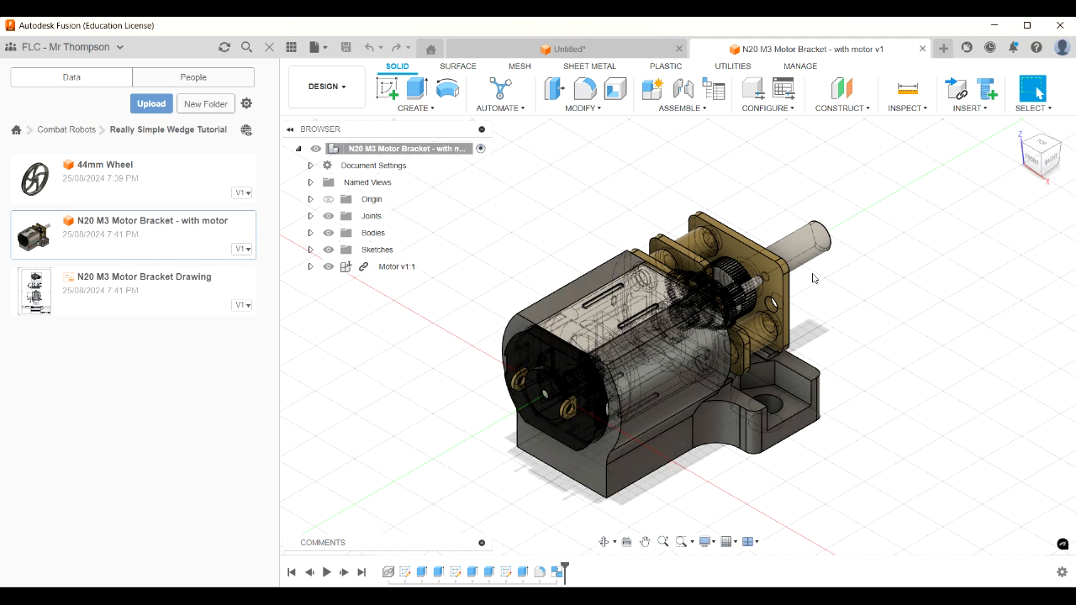
left_click(329, 266)
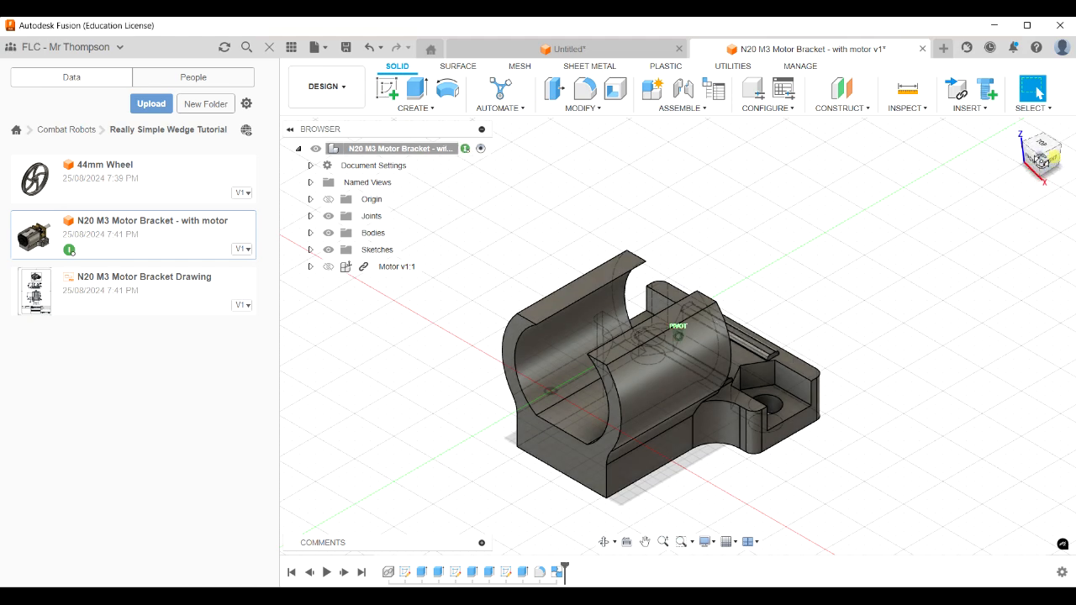
middle_click_drag(677, 335, 740, 275, "shift")
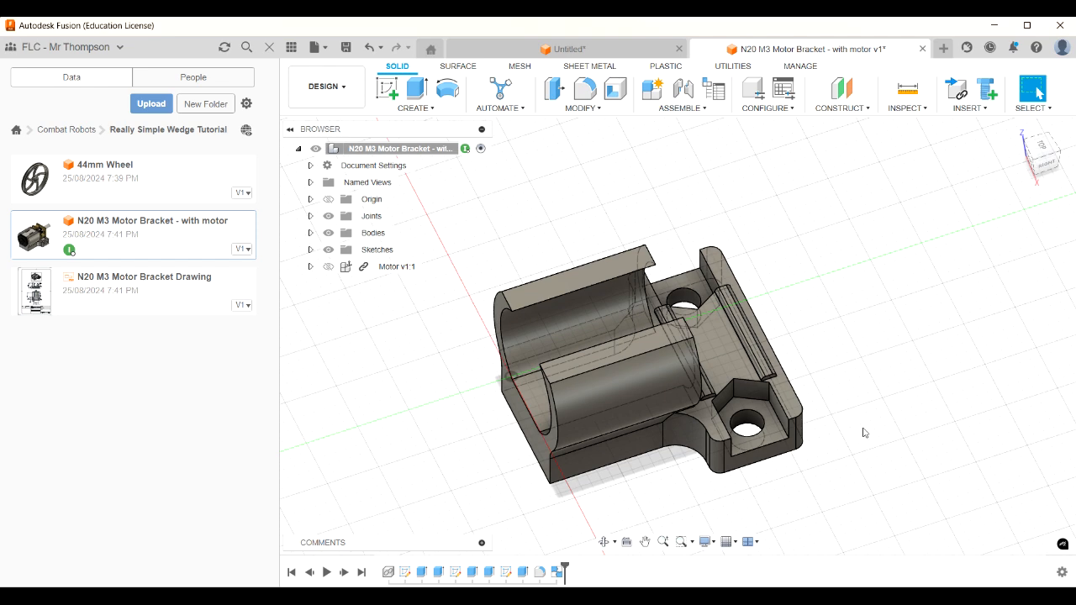
left_click(922, 49)
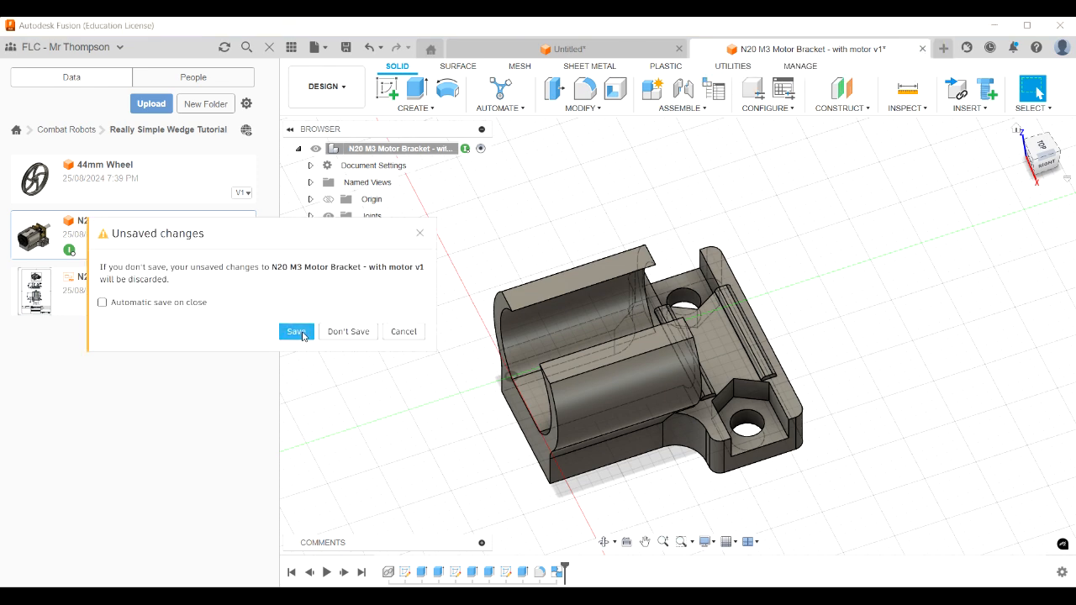
left_click(348, 331)
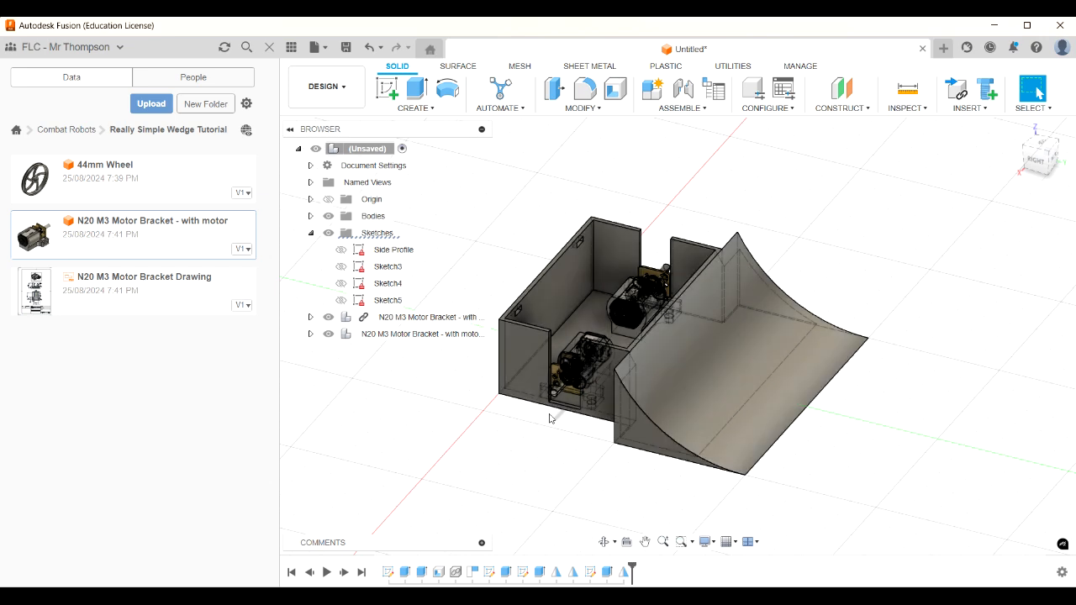
Create a new design and start a sketch on the vertical YZ plane facing the right view
left_click(943, 49)
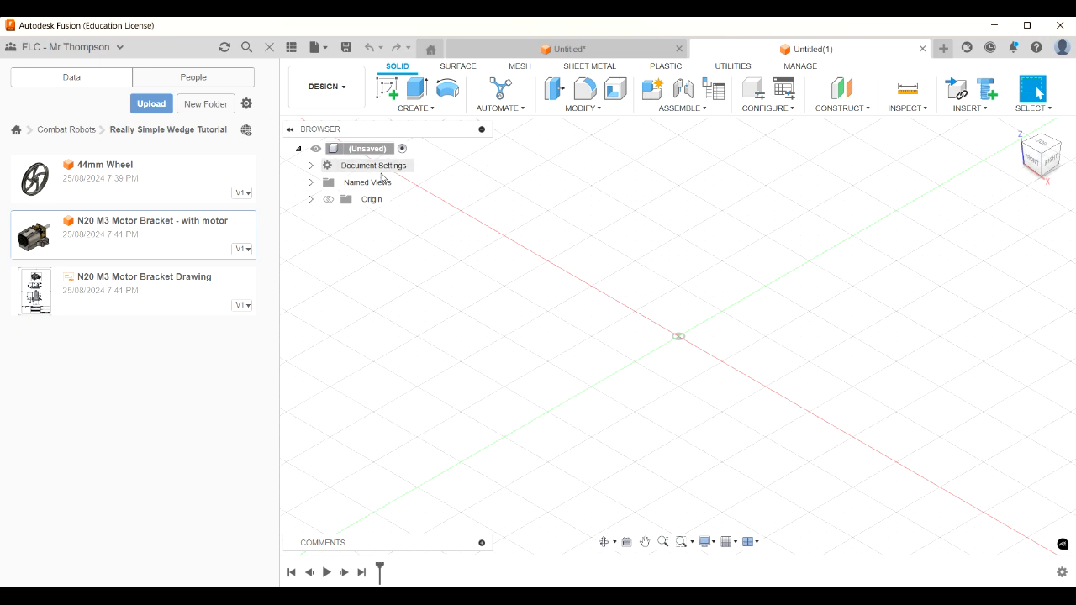
left_click(384, 91)
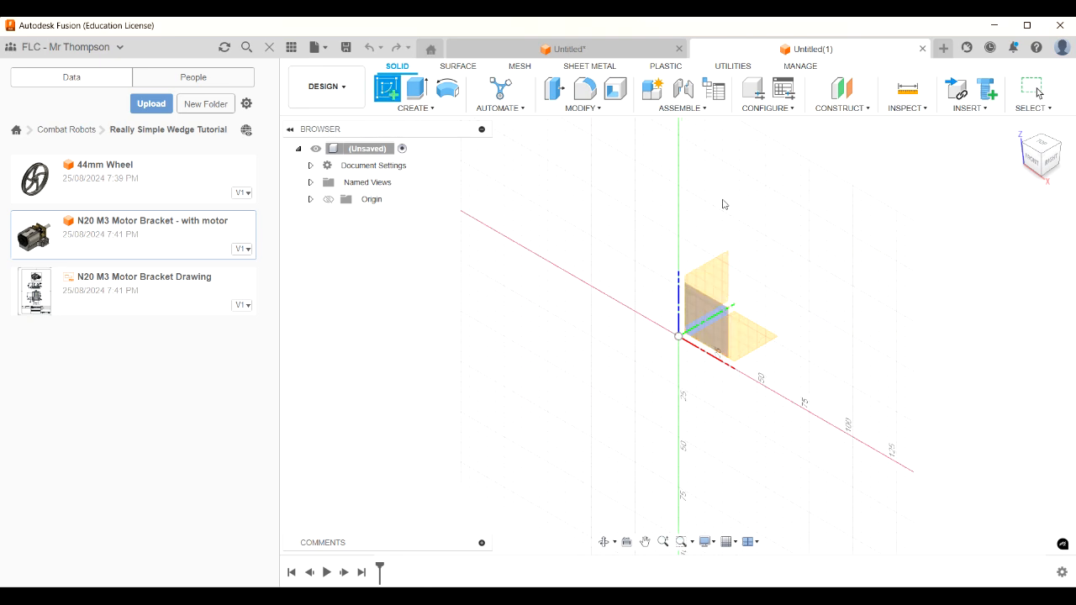
left_click(722, 278)
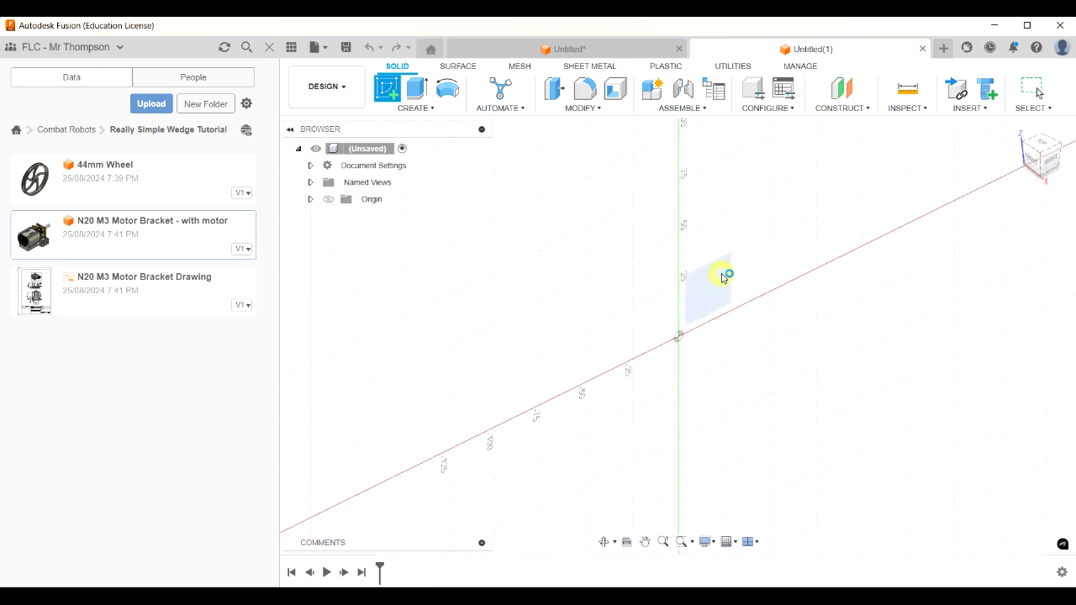
scroll(698, 356, "up", 3)
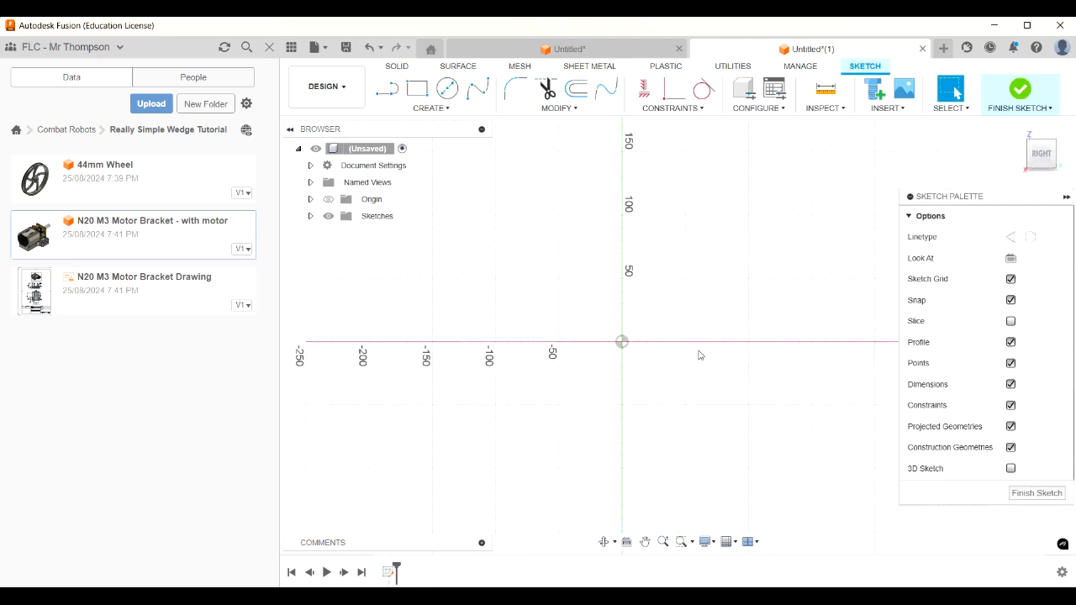
scroll(579, 267, "down", 3)
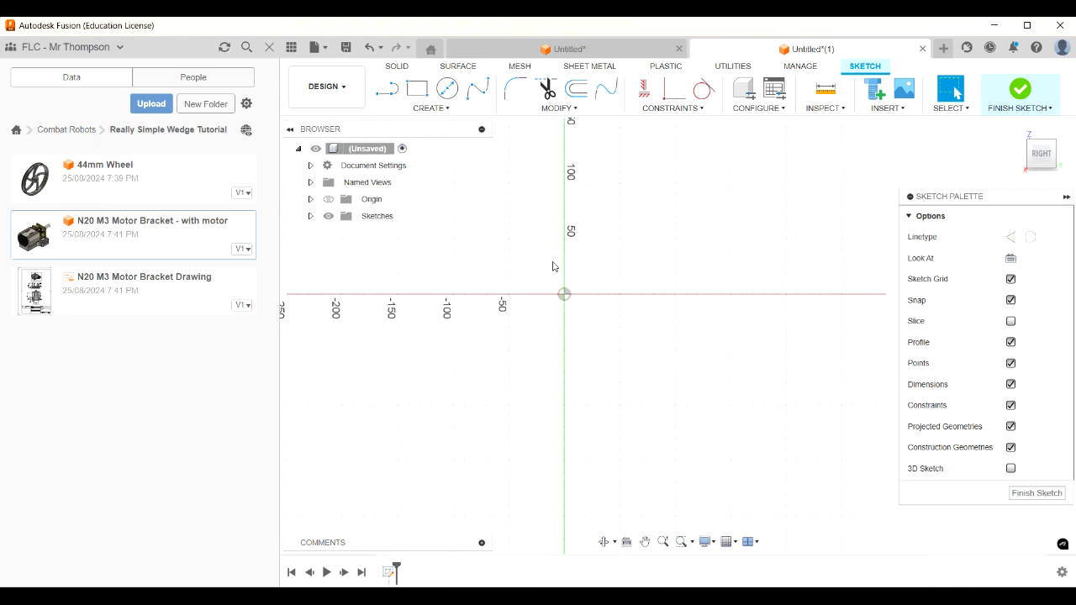
scroll(605, 363, "down", 2)
scroll(580, 270, "up", 2)
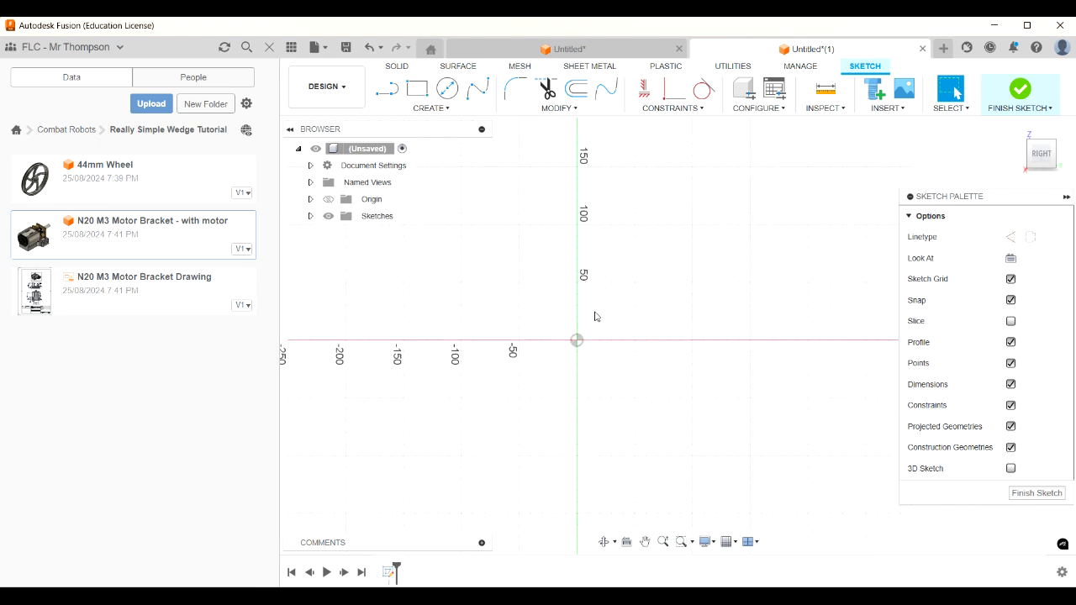
scroll(503, 346, "down", 1)
scroll(499, 349, "up", 1)
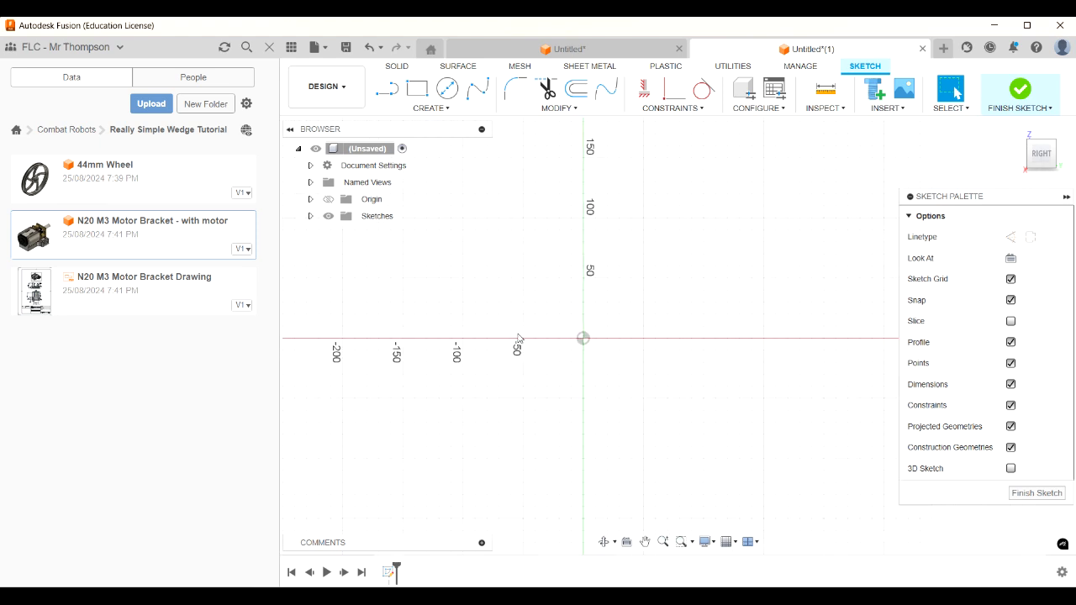
scroll(528, 315, "down", 2)
scroll(661, 299, "up", 2)
scroll(636, 296, "down", 2)
scroll(626, 291, "up", 1)
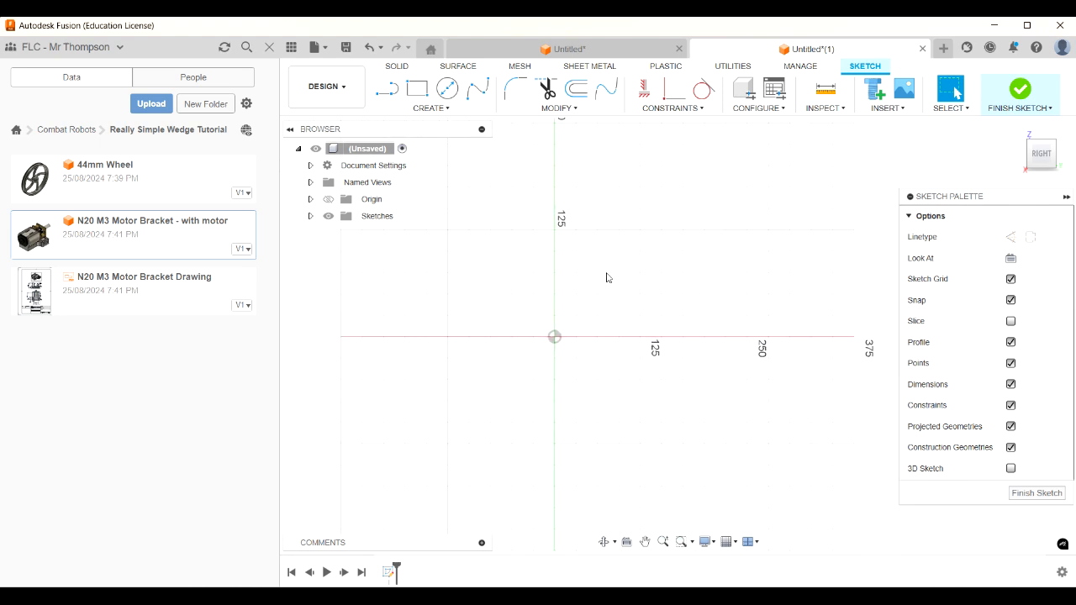
Draw a two-point rectangle 50 mm wide and 30 mm high, starting at the origin and extending up and to the right
key("r")
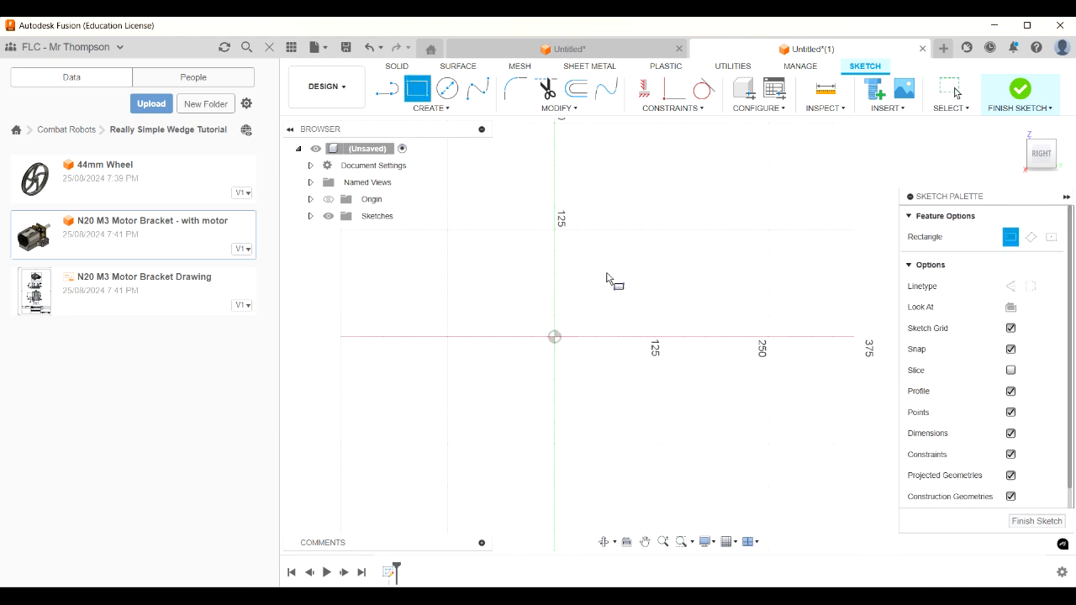
left_click(554, 336)
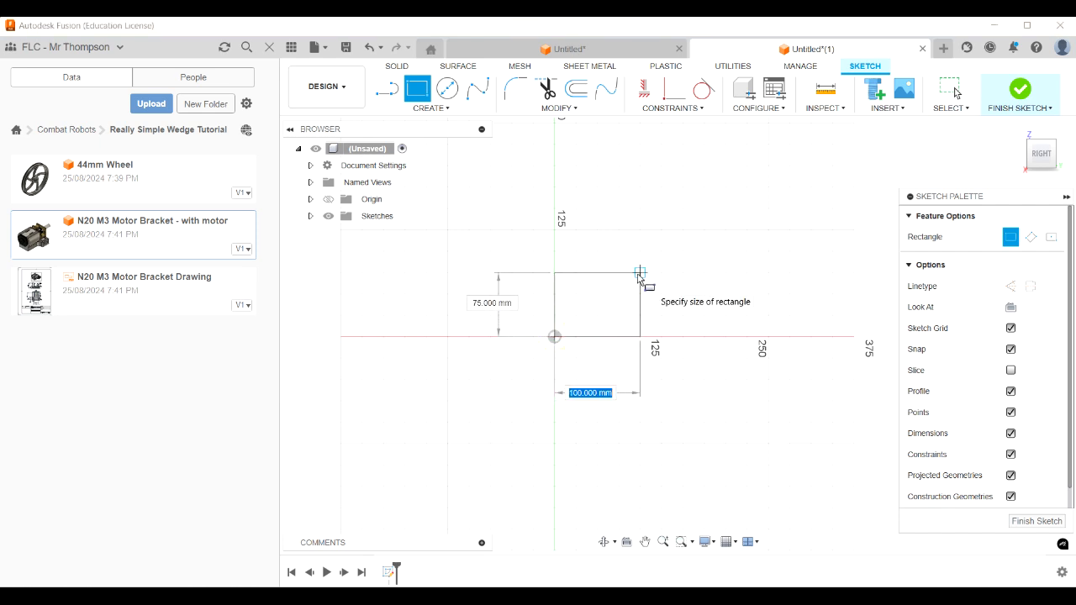
type("50")
key("Tab")
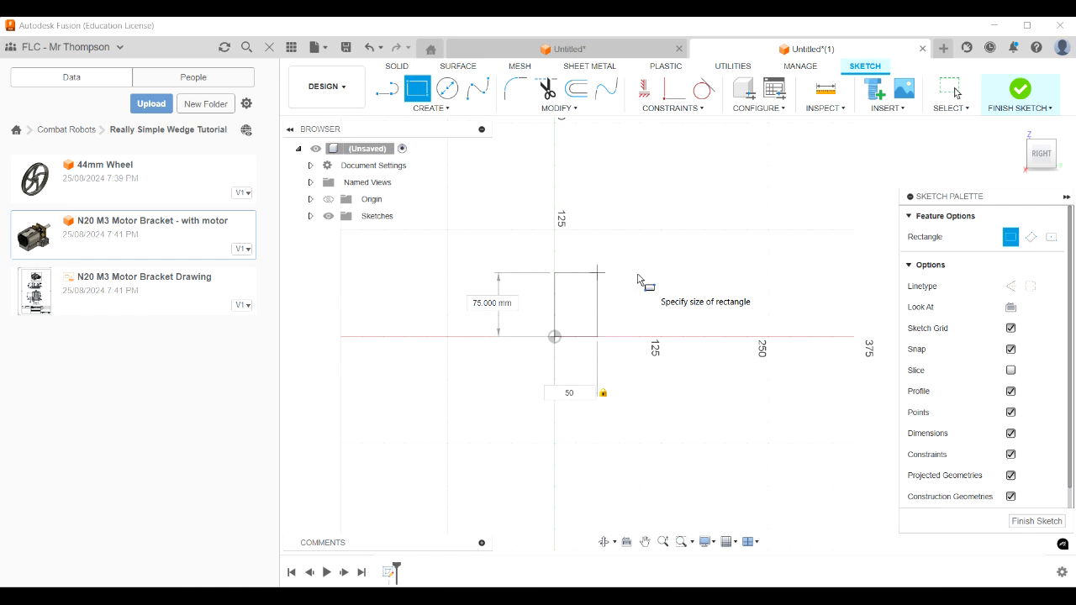
key("Tab")
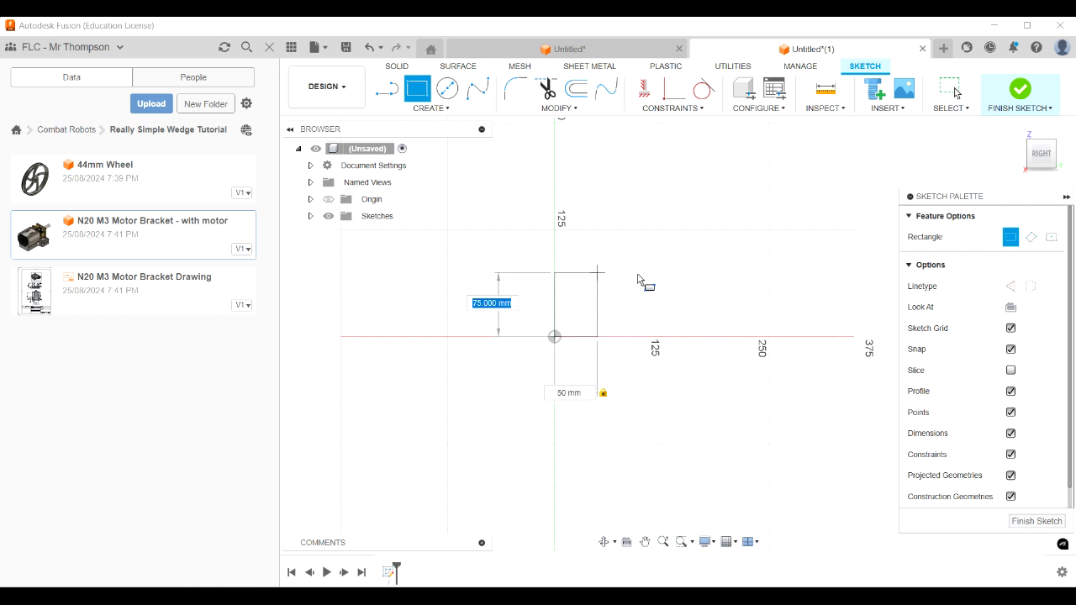
type("30")
key("Return")
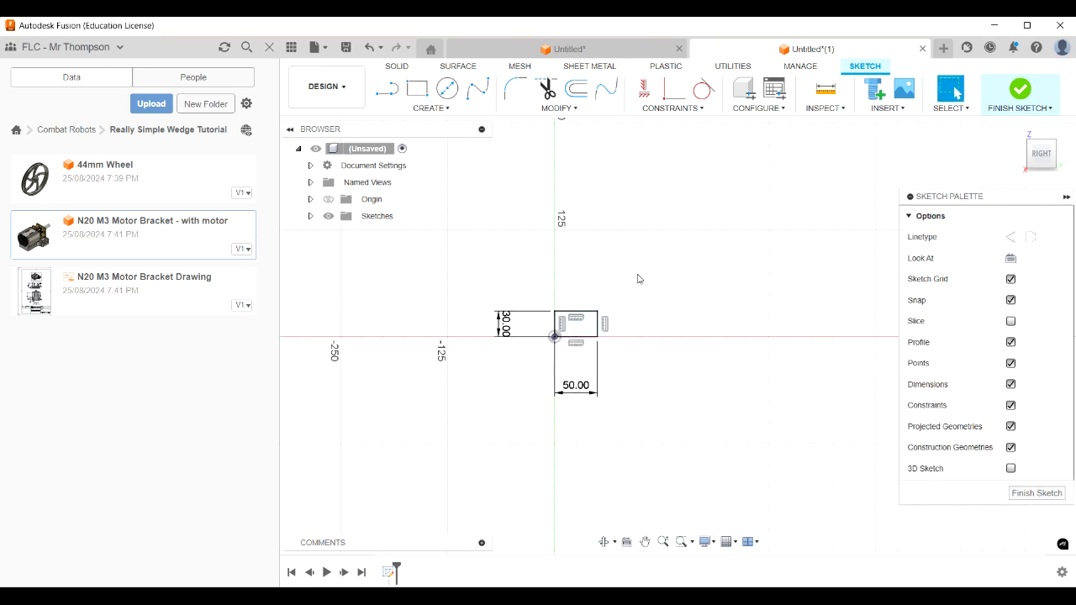
scroll(588, 327, "up", 5)
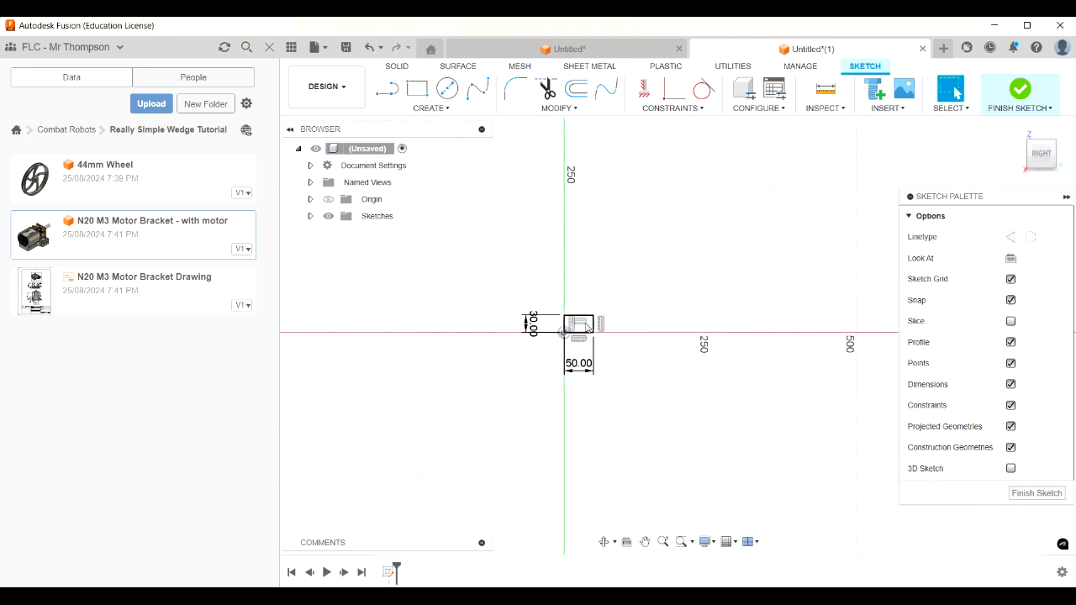
scroll(579, 326, "down", 1)
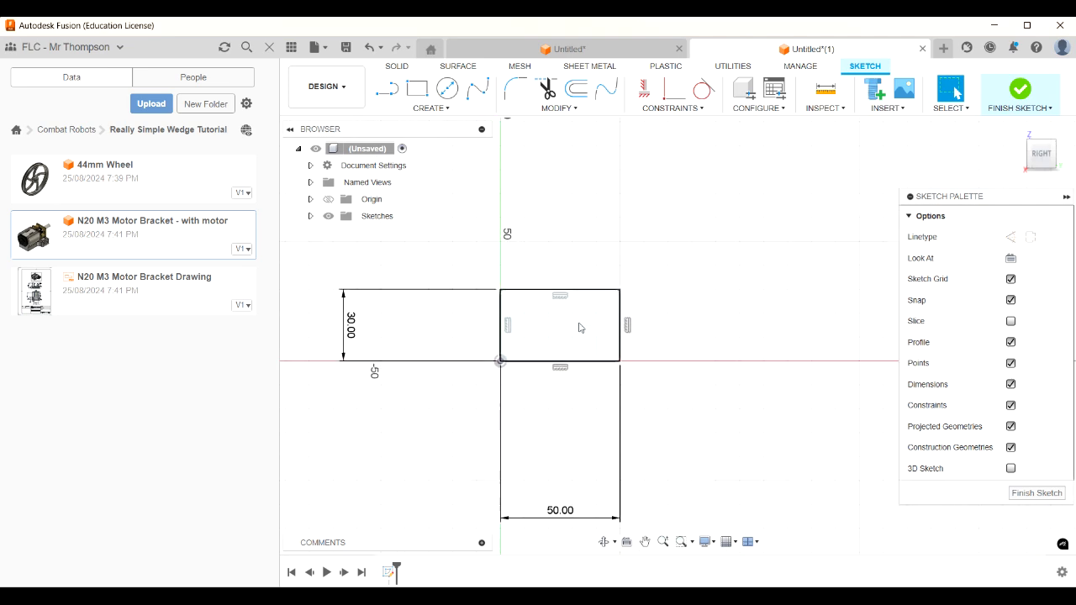
scroll(579, 327, "down", 3)
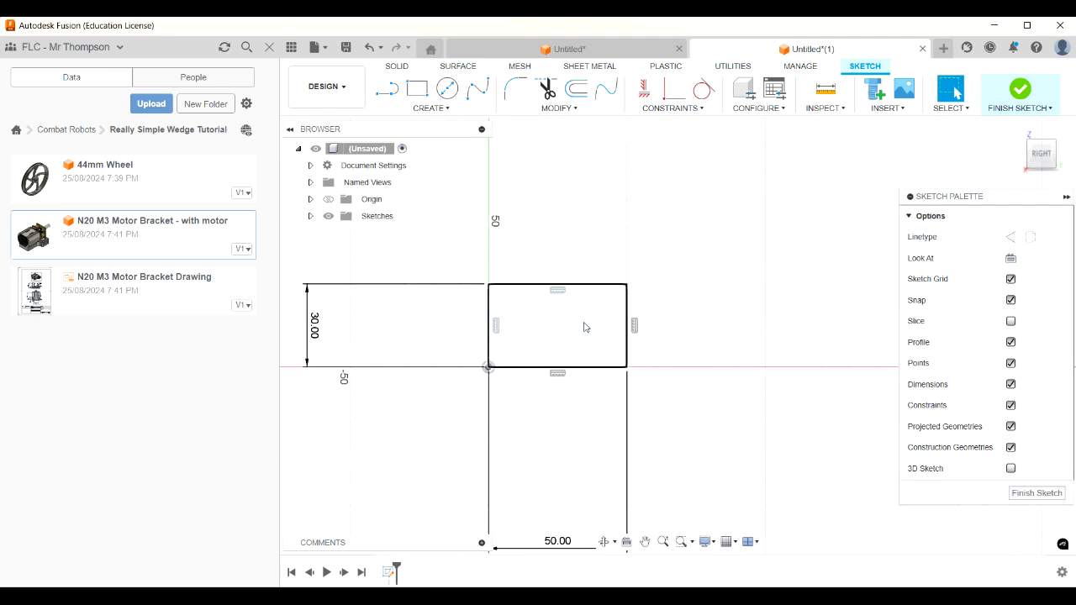
scroll(559, 332, "up", 2)
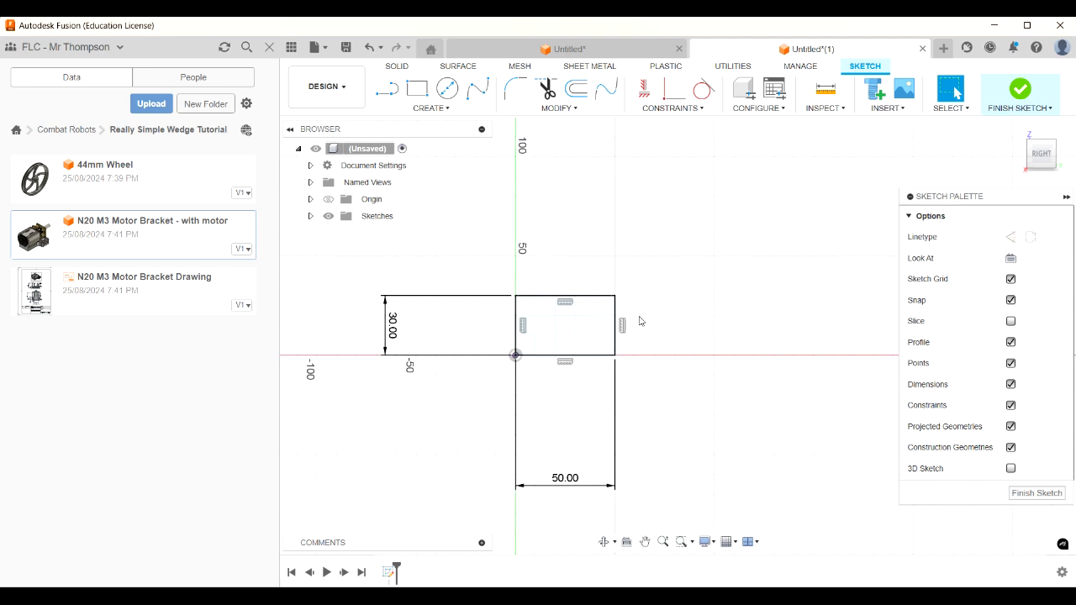
scroll(567, 331, "up", 1)
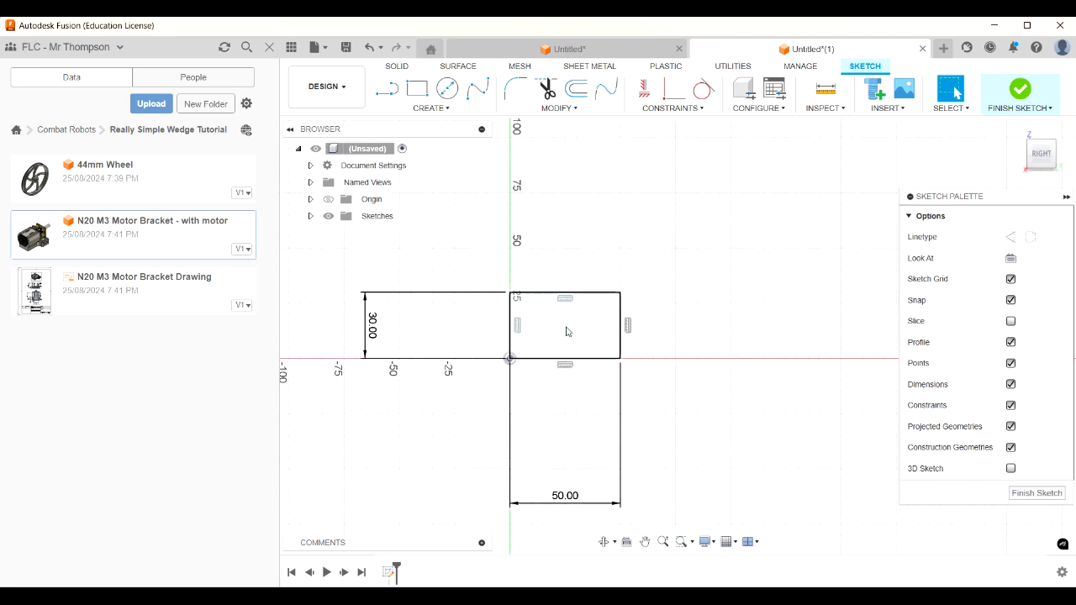
scroll(566, 331, "down", 4)
scroll(566, 332, "up", 2)
scroll(566, 331, "up", 3)
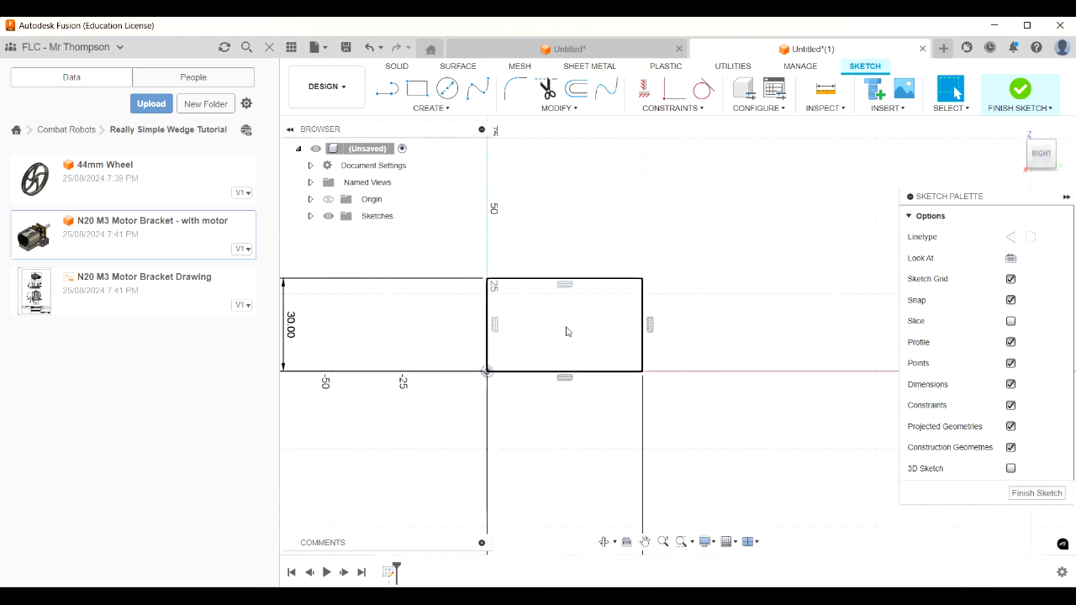
scroll(566, 331, "down", 2)
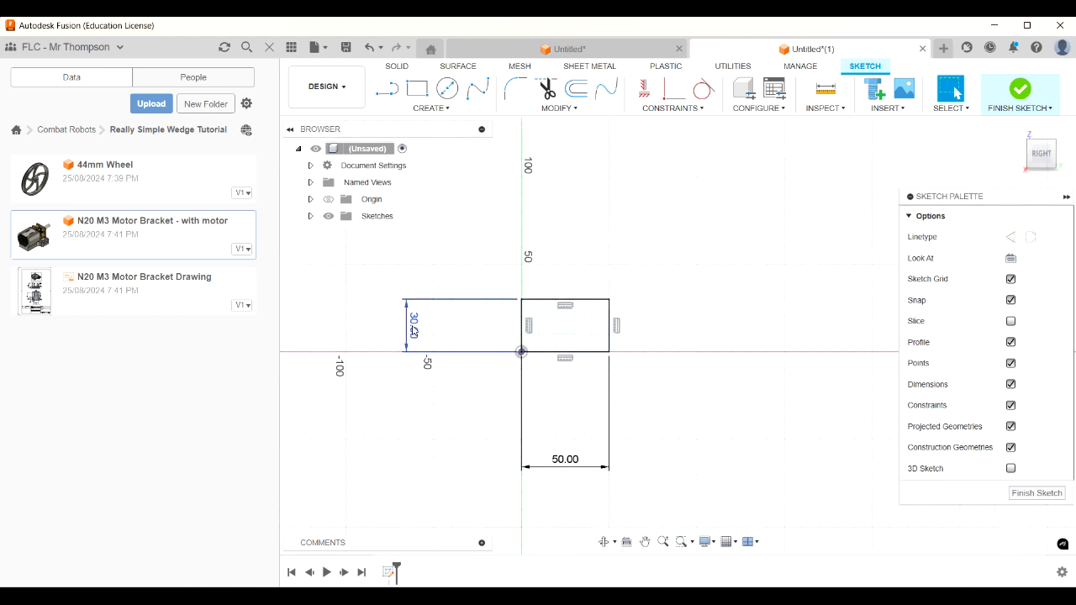
Reposition the 30 mm height and 50 mm width dimensions closer to the rectangle
left_click_drag(413, 327, 493, 332)
left_click(956, 93)
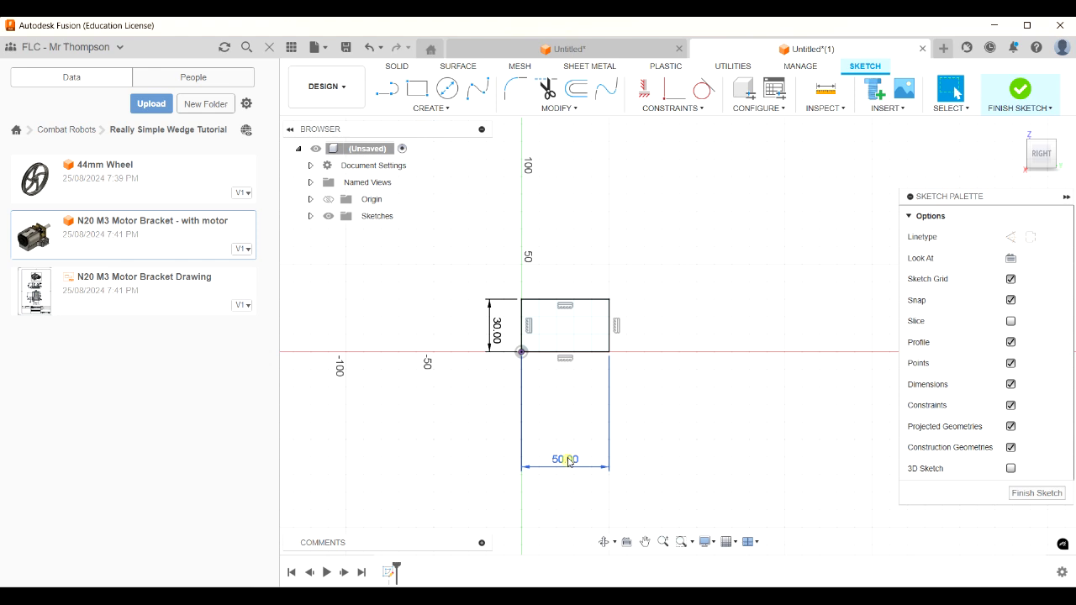
left_click_drag(568, 461, 578, 385)
Draw a center-diameter circle about 59 mm in diameter above and to the right of the rectangle's upper-right corner
scroll(580, 336, "down", 3)
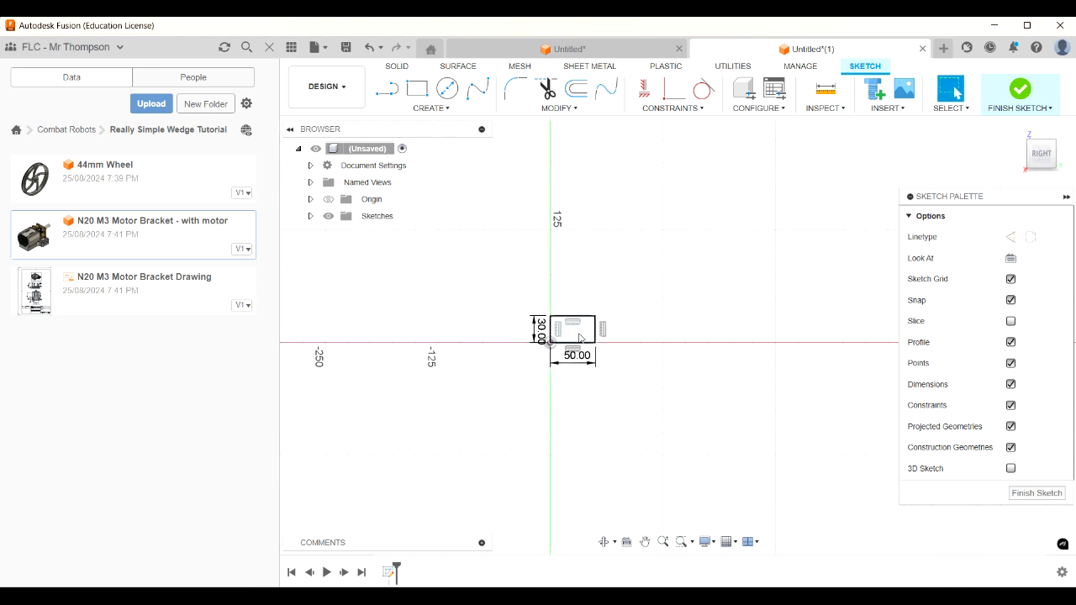
scroll(579, 337, "up", 5)
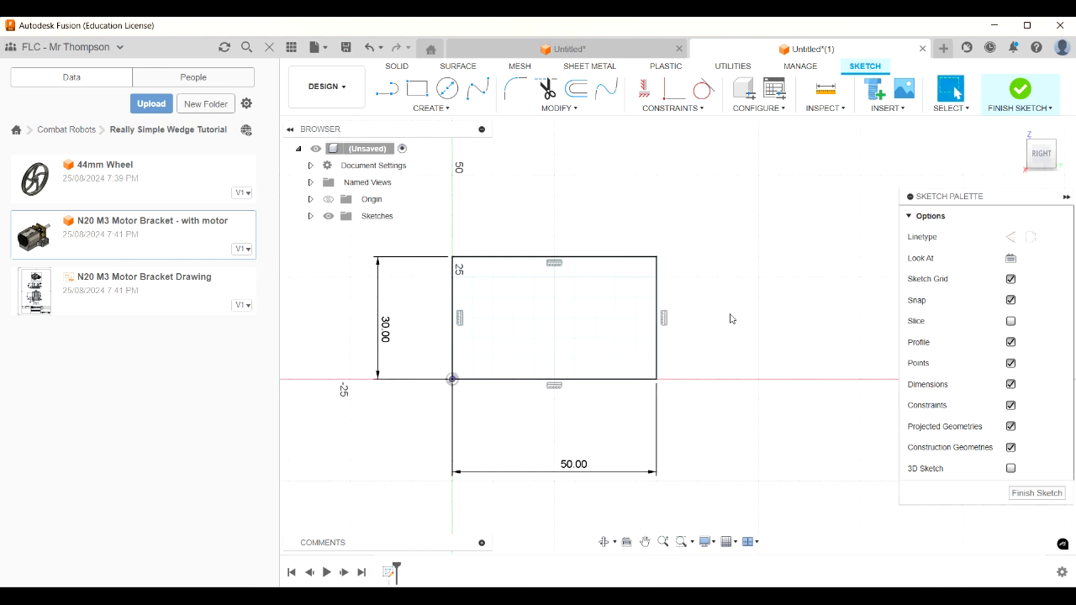
scroll(442, 336, "down", 1)
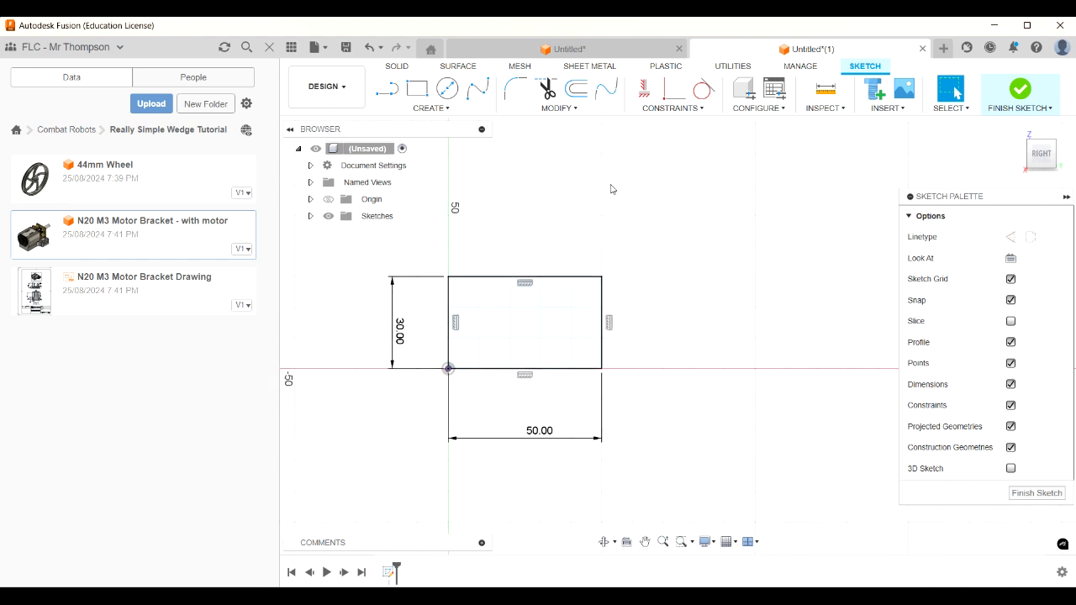
key("c")
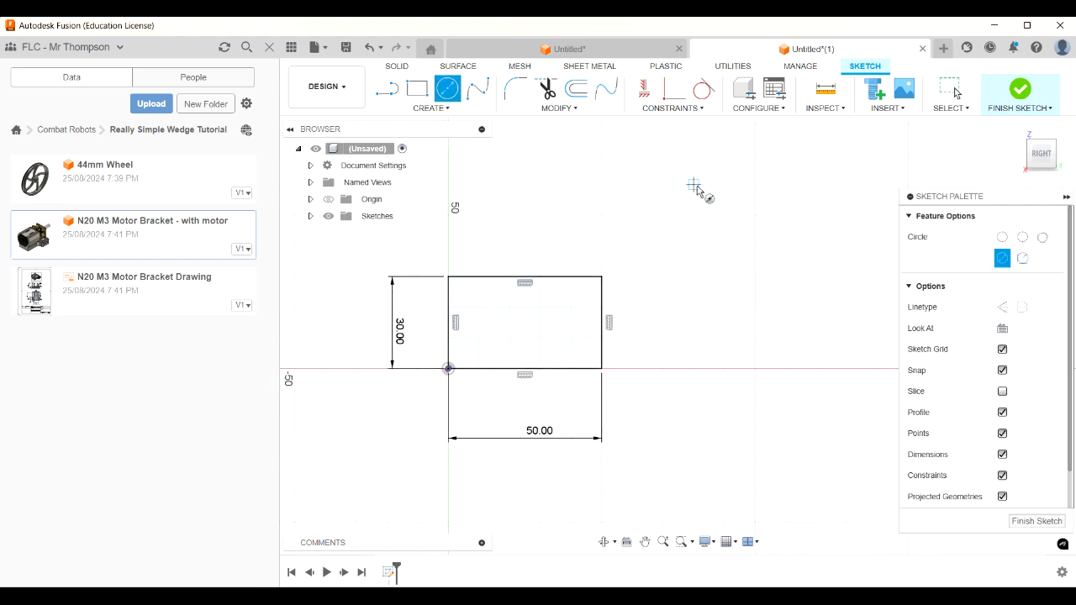
left_click(693, 215)
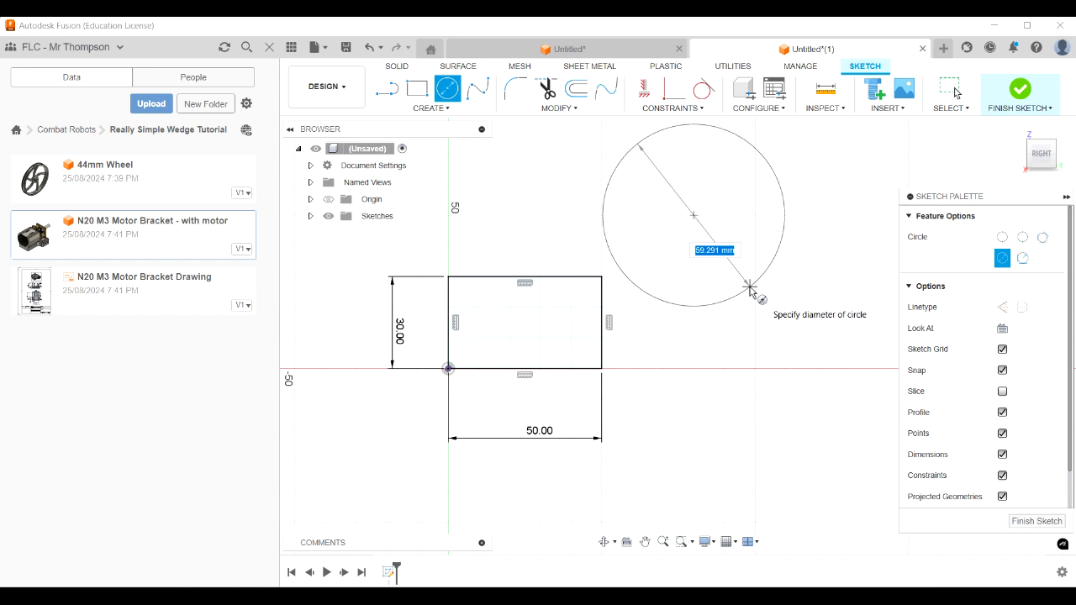
left_click(748, 287)
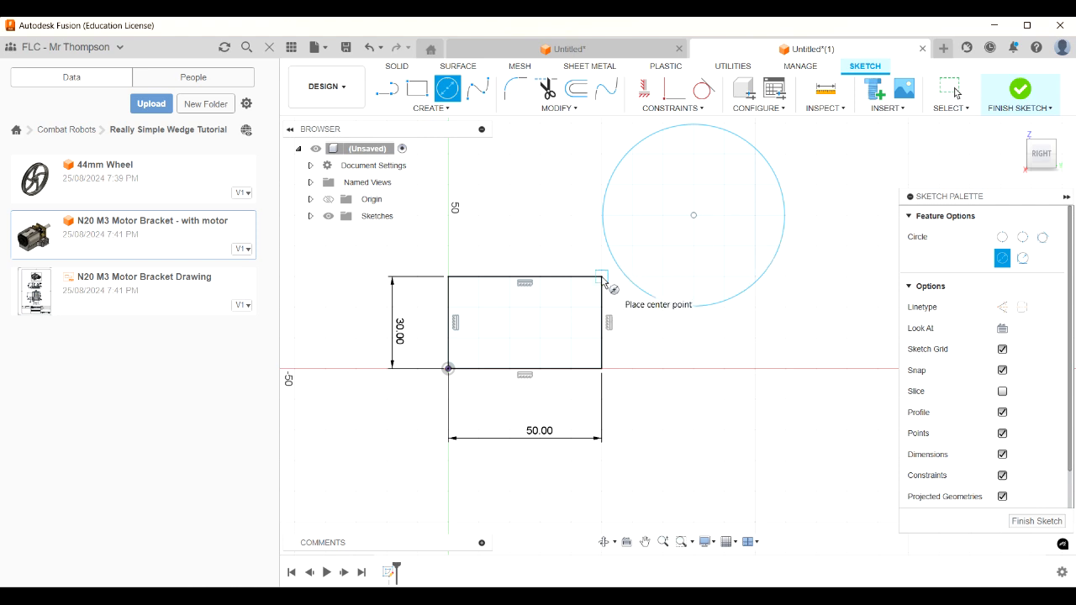
Apply a Coincident constraint so the circle passes through the rectangle's upper-right corner
left_click(672, 107)
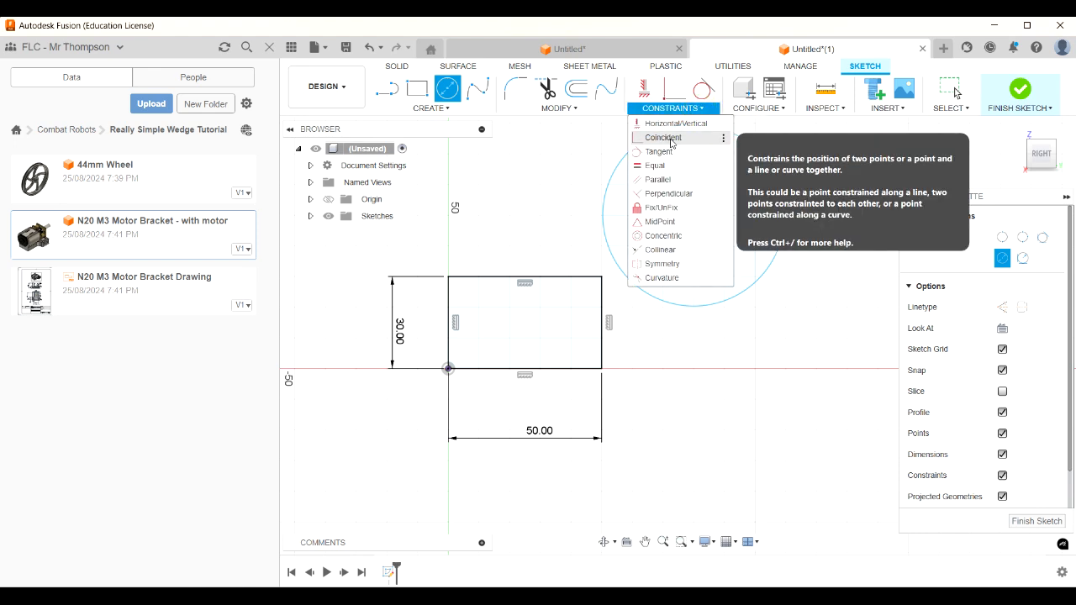
left_click(671, 139)
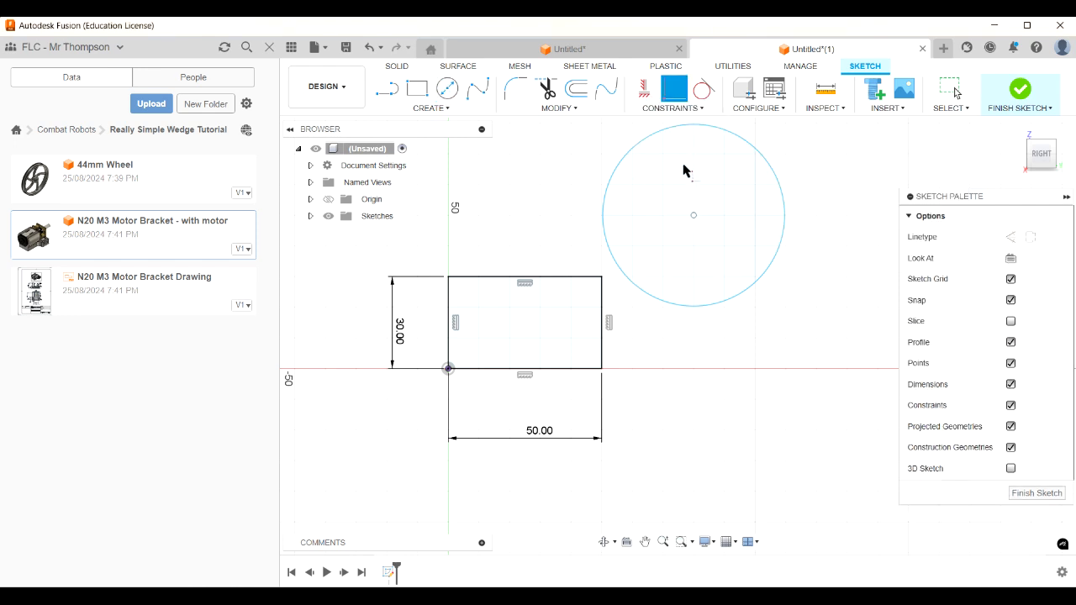
left_click(620, 272)
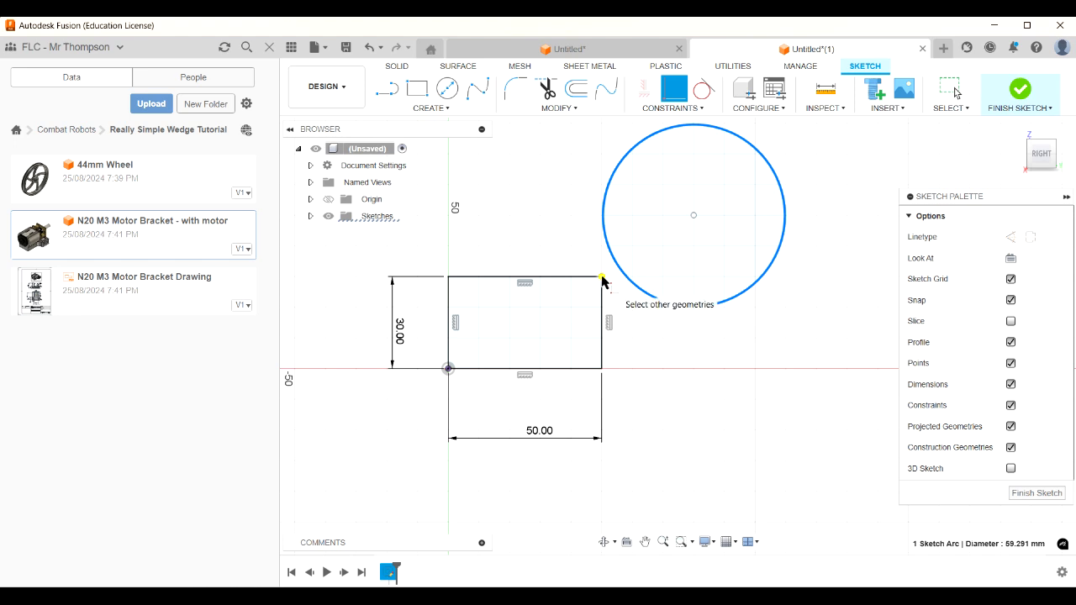
left_click(602, 277)
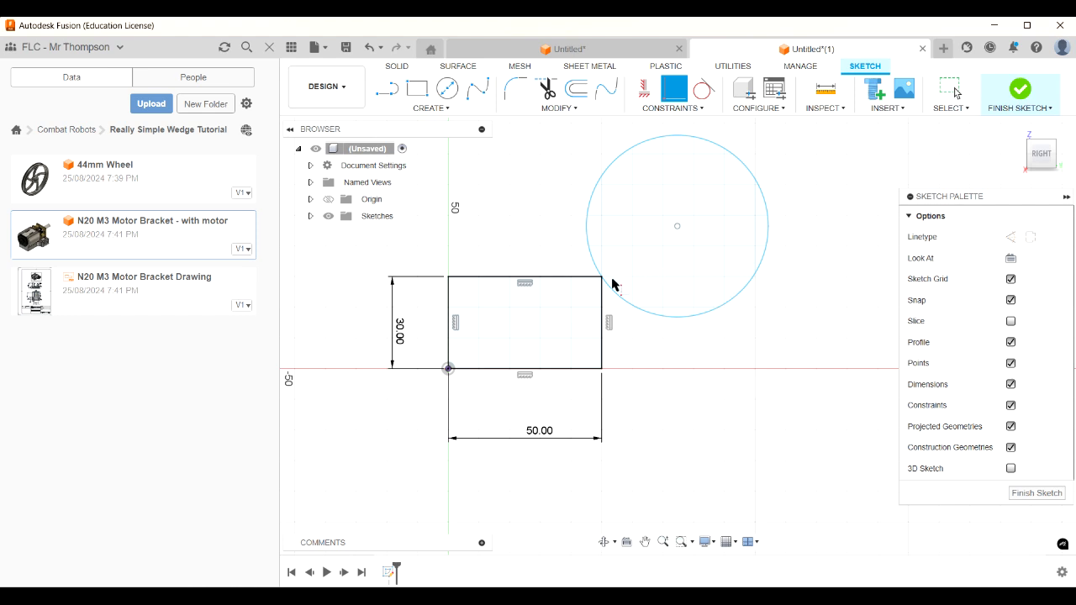
key("Escape")
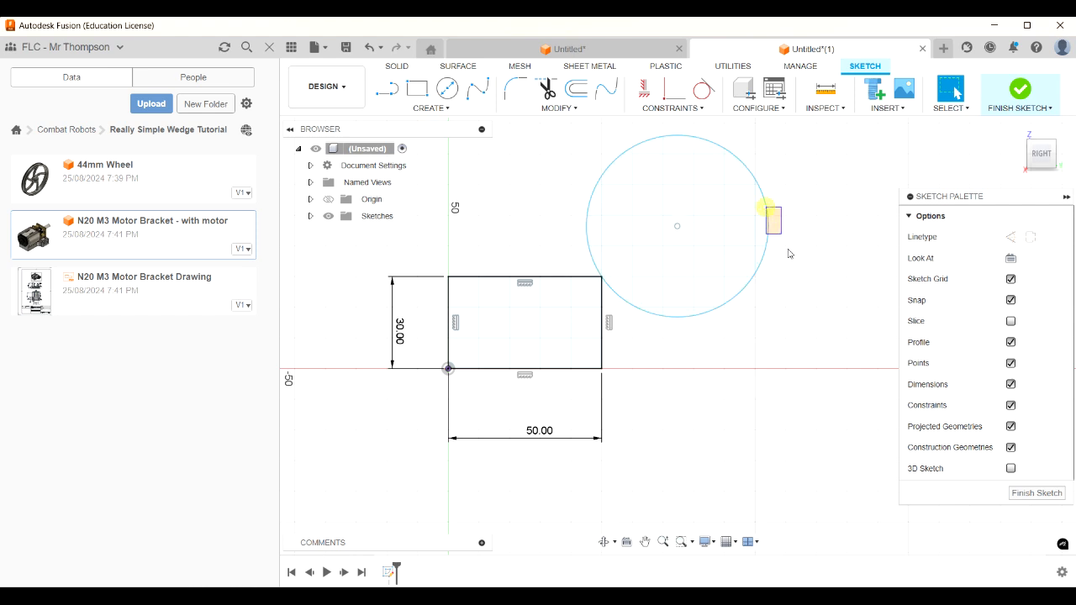
mouse_move(678, 225)
left_mouse_down()
mouse_move(691, 254)
mouse_move(679, 229)
left_mouse_up()
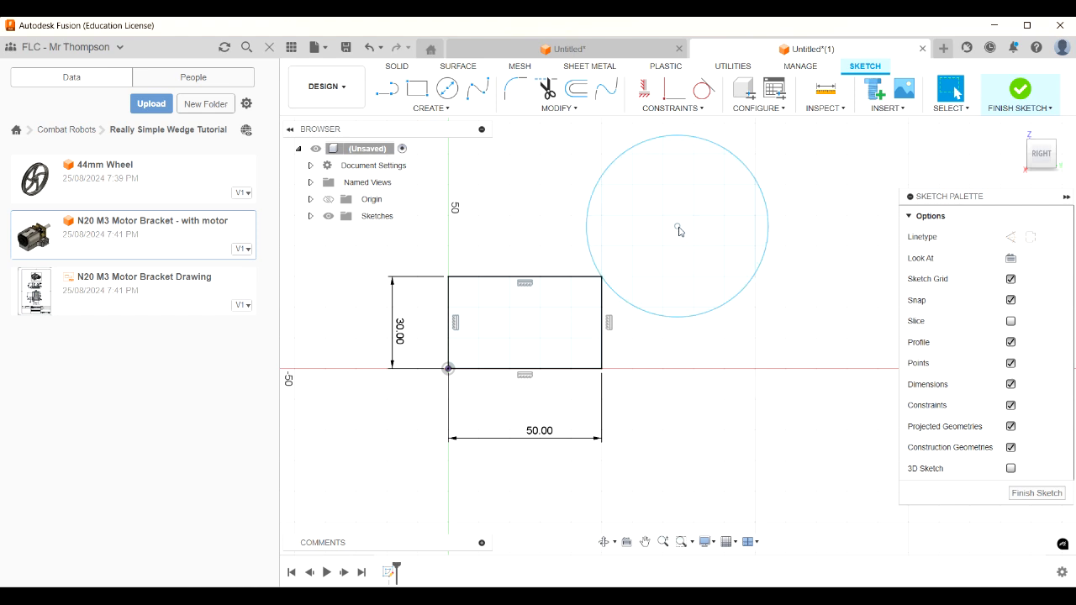
left_click(677, 226)
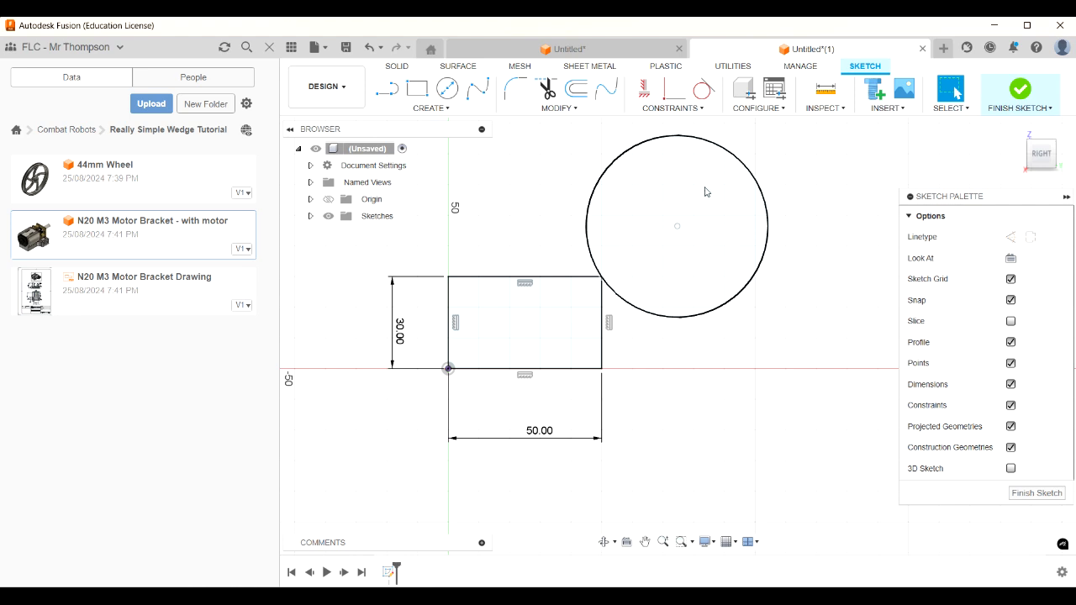
left_click(701, 137)
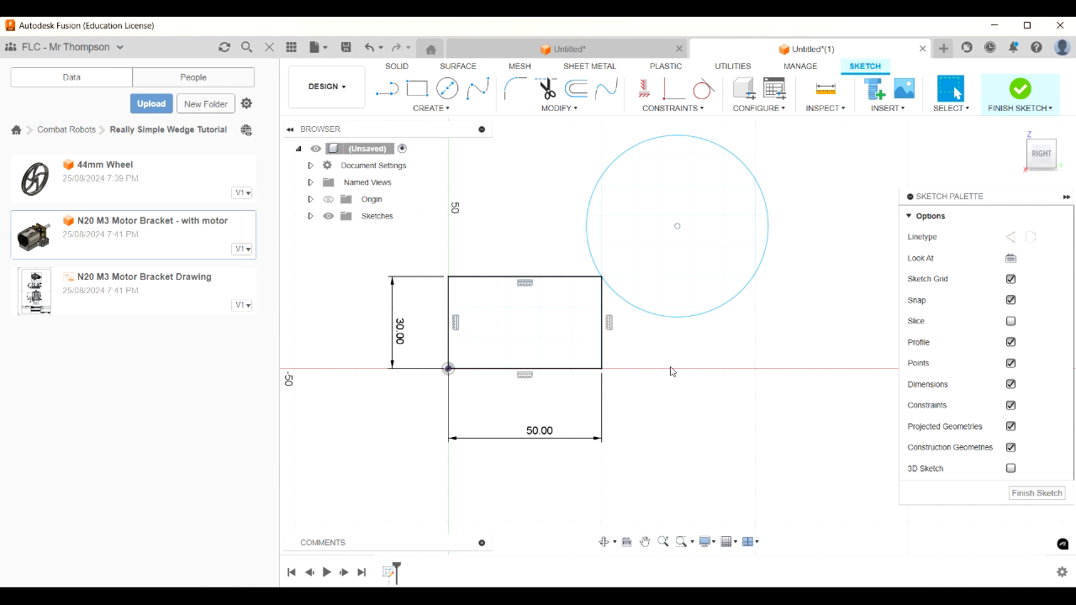
Apply a Tangent constraint between the circle and the rectangle's bottom edge
left_click(702, 96)
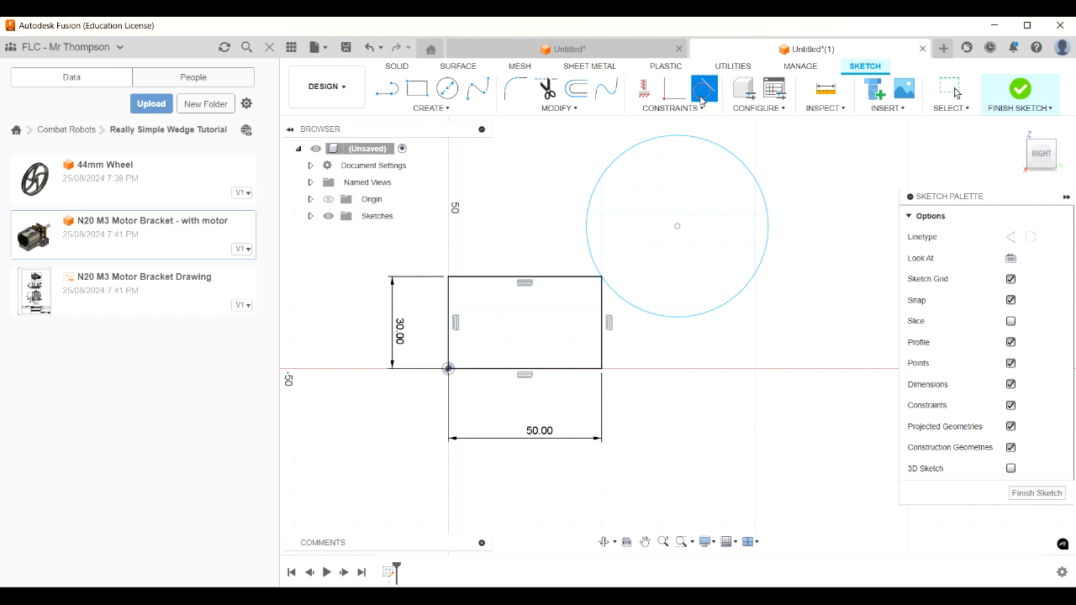
left_click(684, 318)
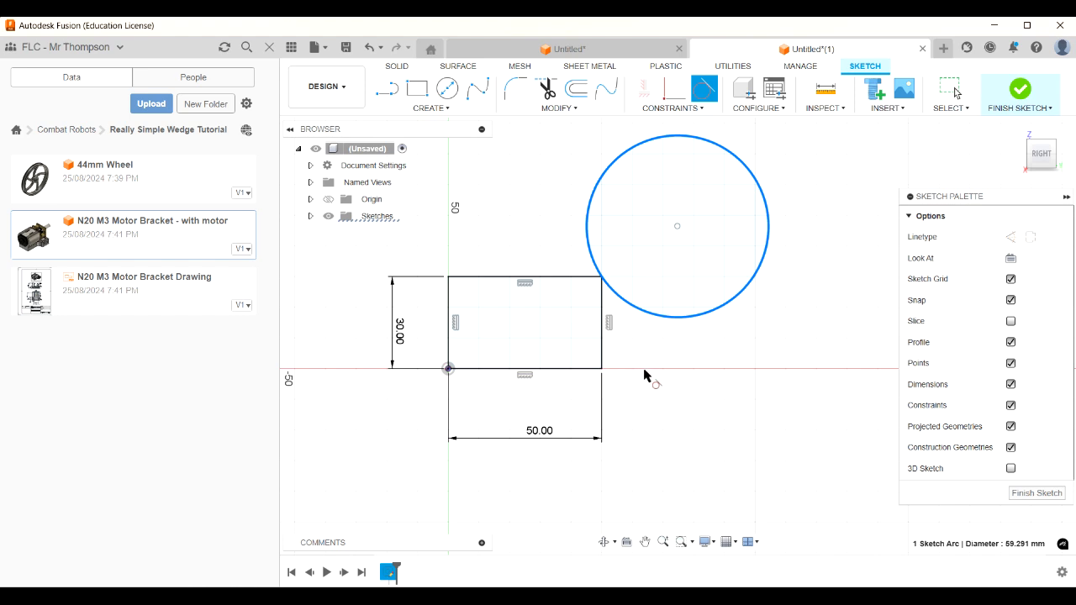
left_click(575, 369)
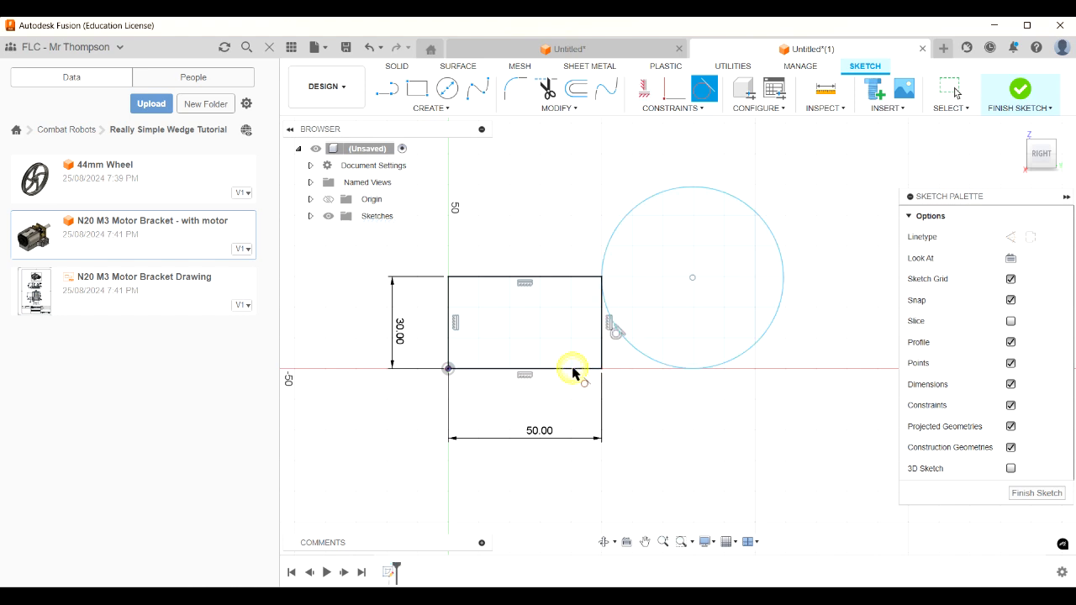
left_click(695, 370)
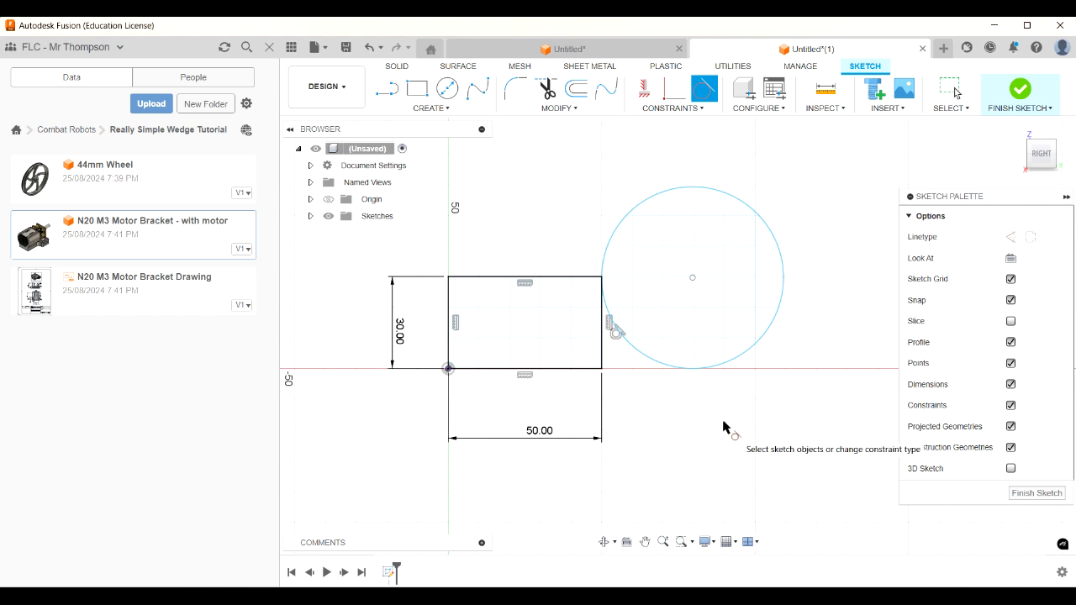
Dimension the horizontal distance from the rectangle's lower-right corner to the circle's center as 50 mm
key("d")
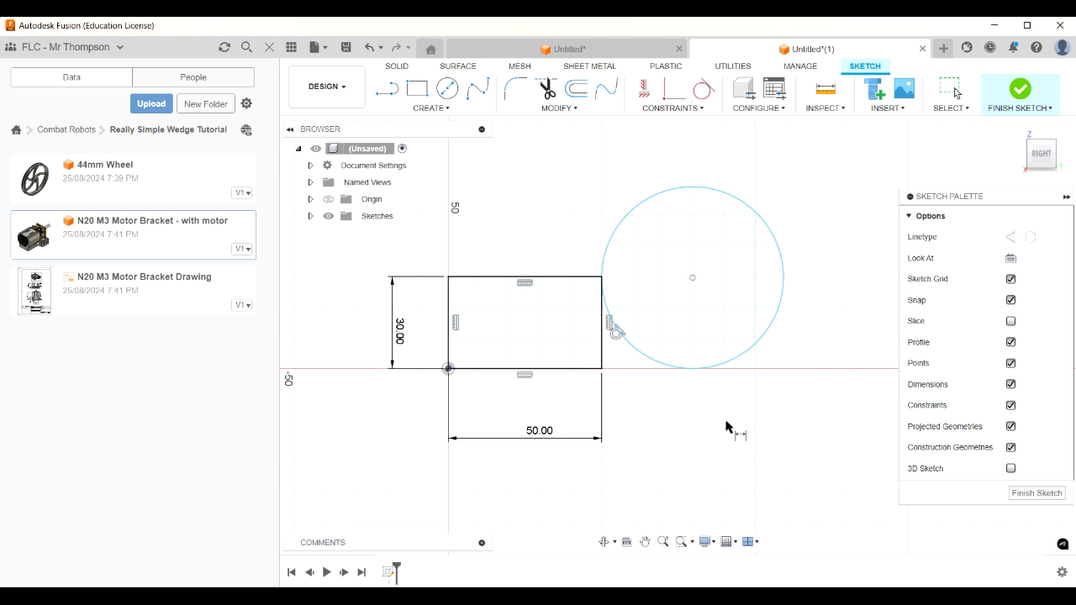
left_click(692, 279)
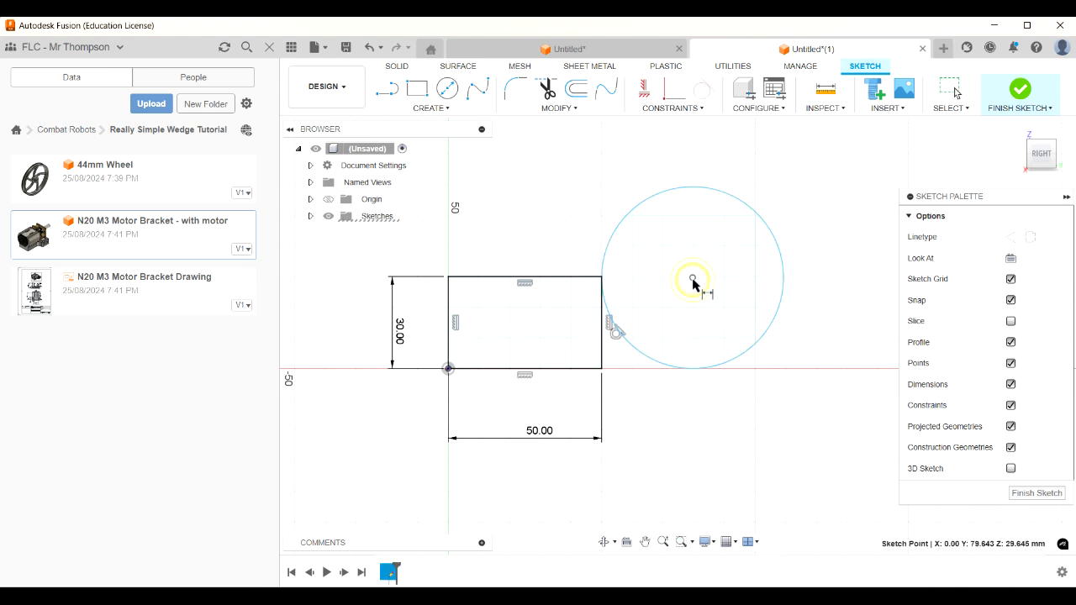
left_click(601, 368)
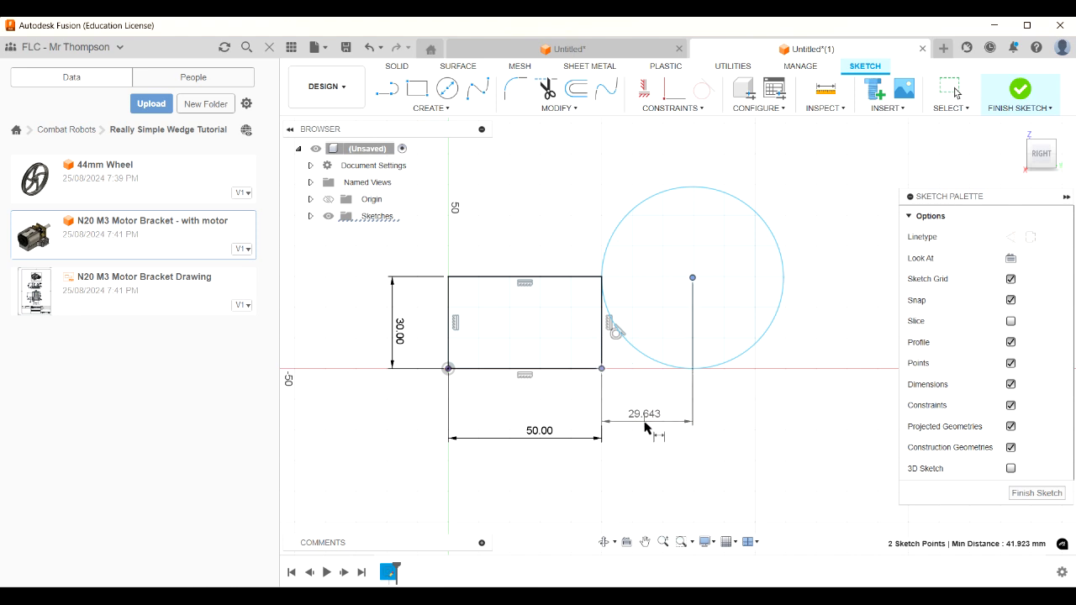
left_click(649, 437)
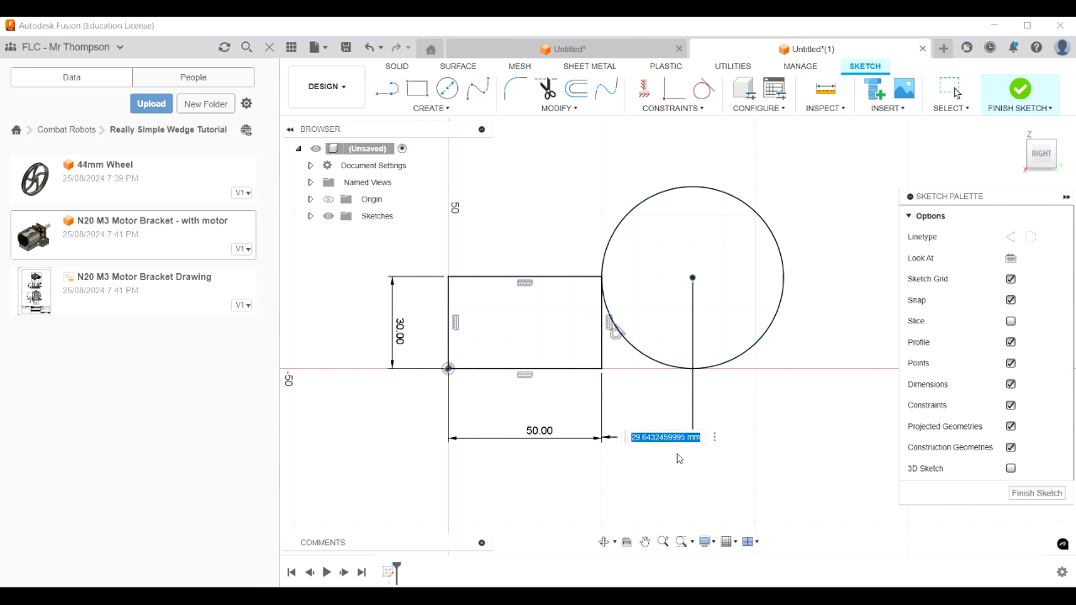
type("50")
key("Return")
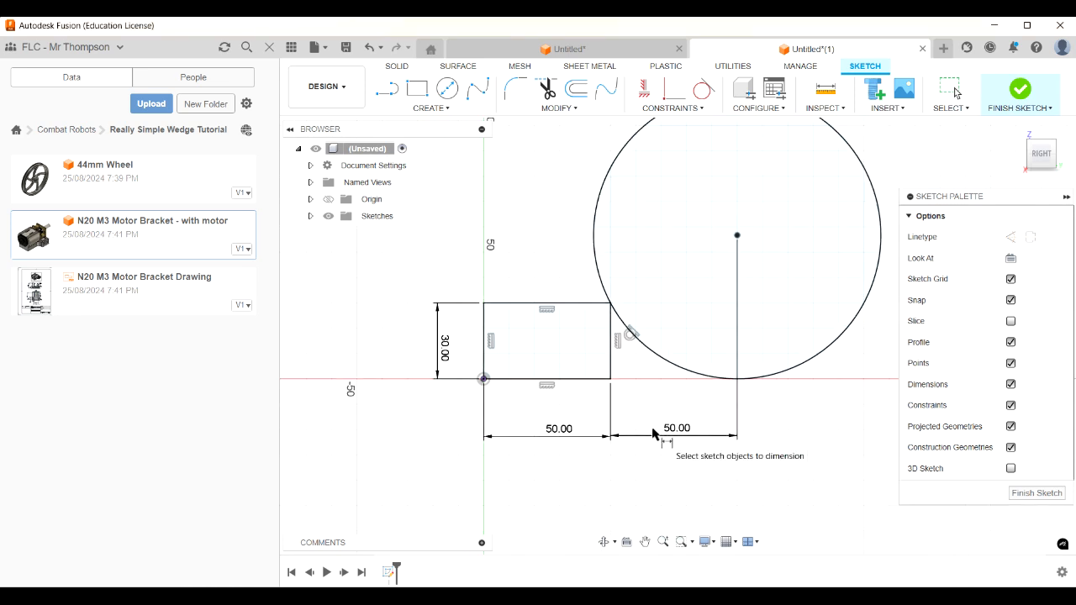
Draw a horizontal line from the rectangle's lower-right corner to the lowest point of the circle
scroll(658, 435, "down", 3)
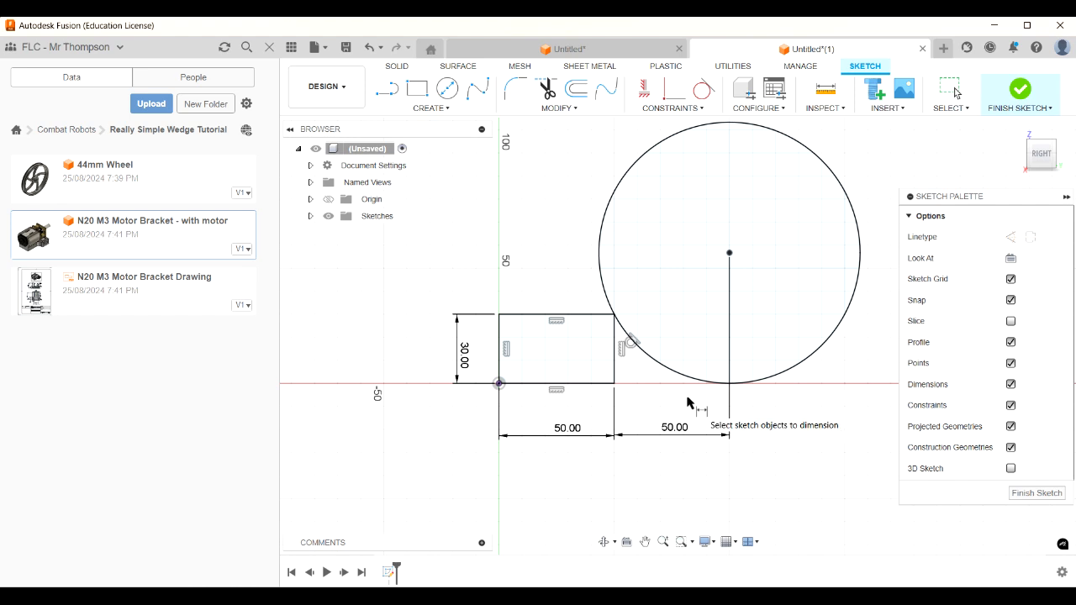
key("l")
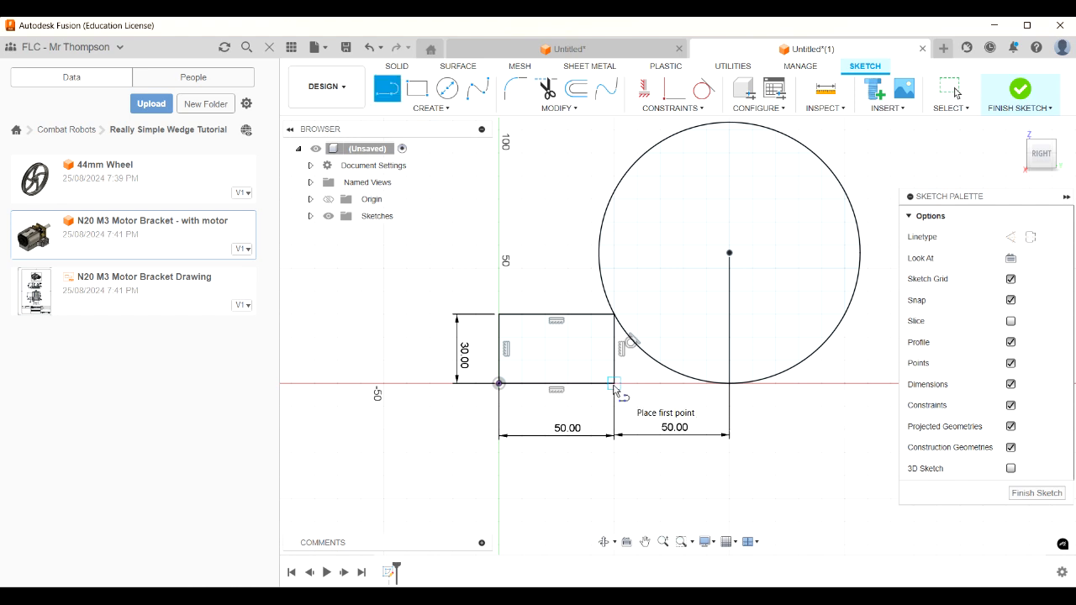
left_click(614, 383)
double_click(730, 383)
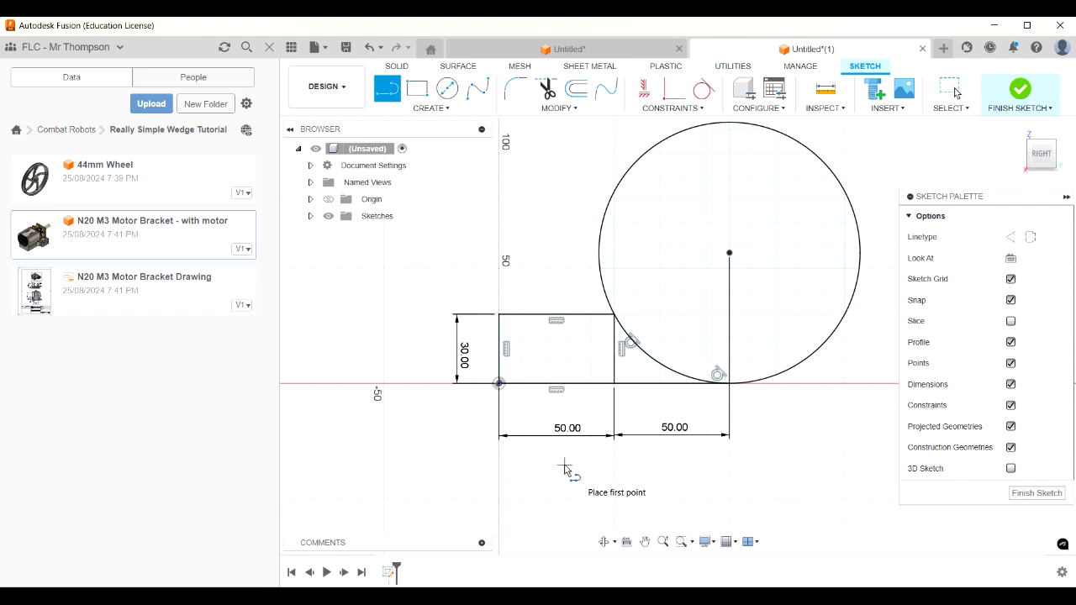
Extrude the rectangle profile symmetrically as a new body, with a whole-length distance of 75 mm
key("e")
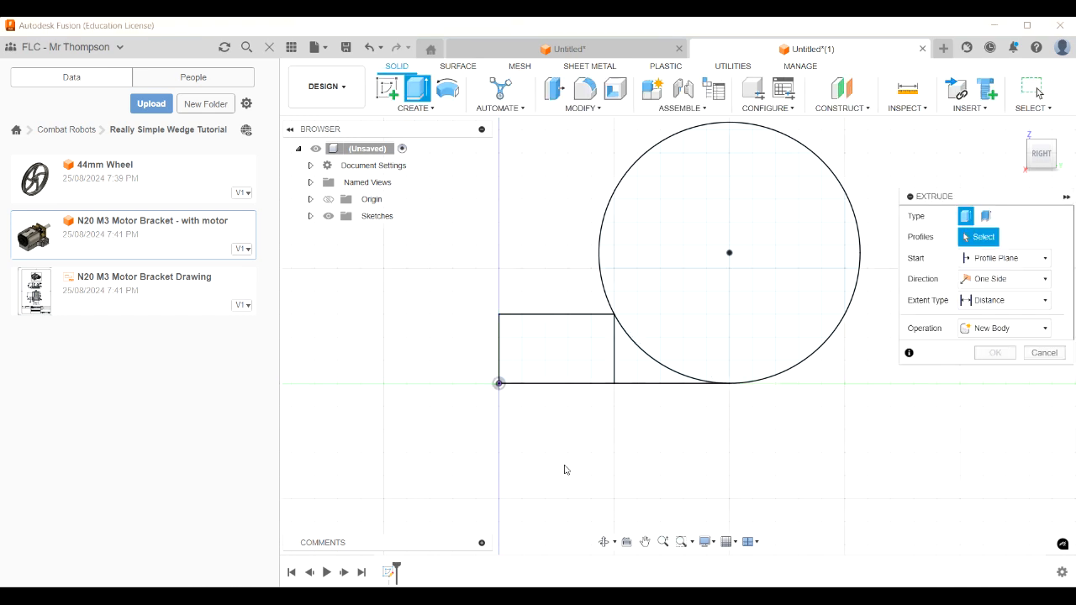
left_click(578, 359)
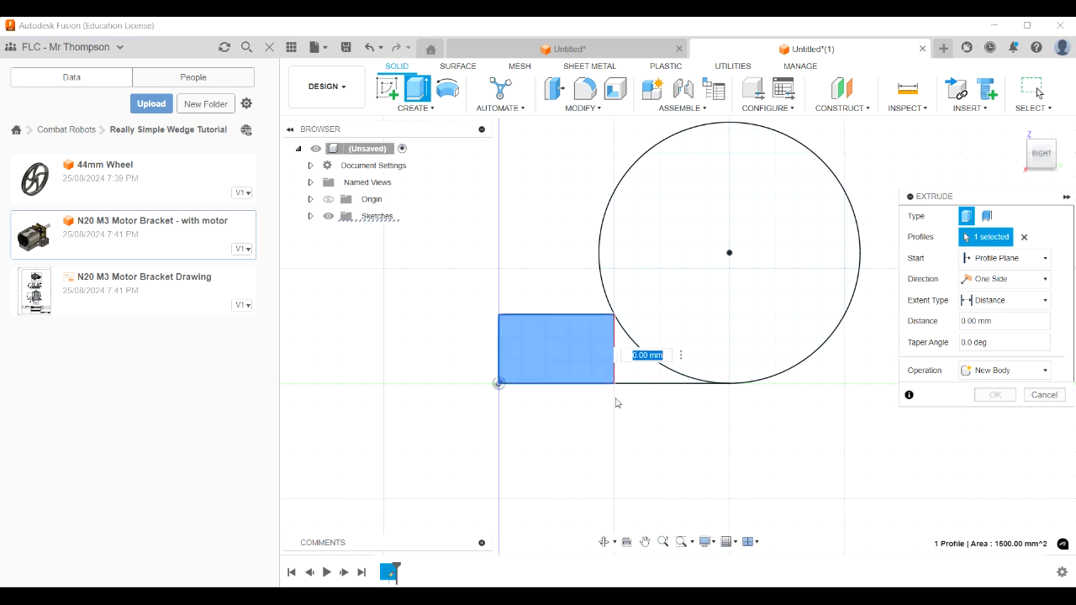
left_click(1018, 129)
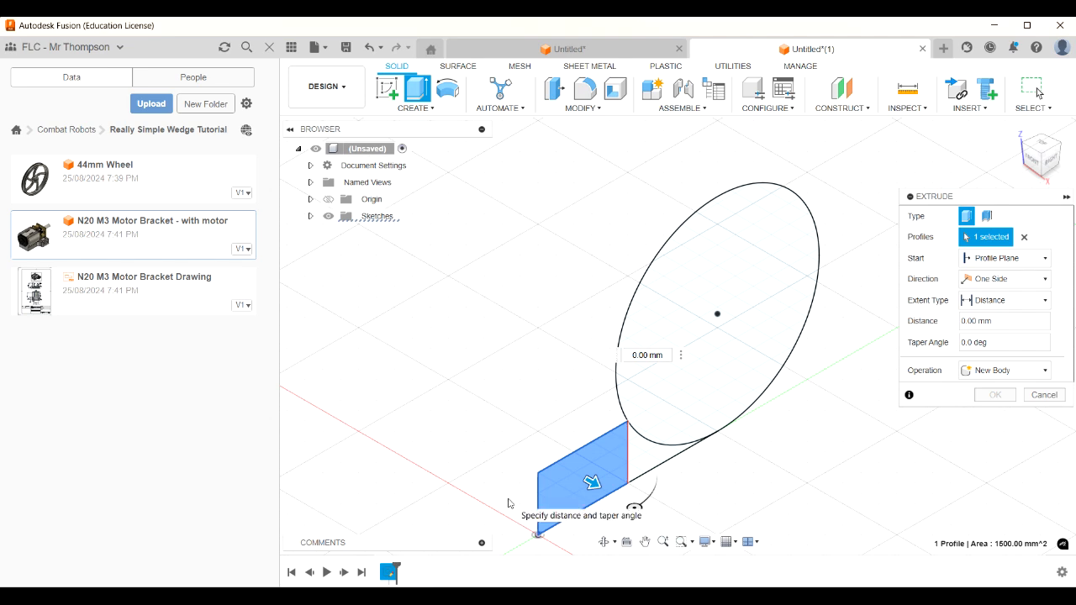
scroll(507, 502, "down", 2)
scroll(513, 349, "down", 2)
scroll(519, 458, "up", 1)
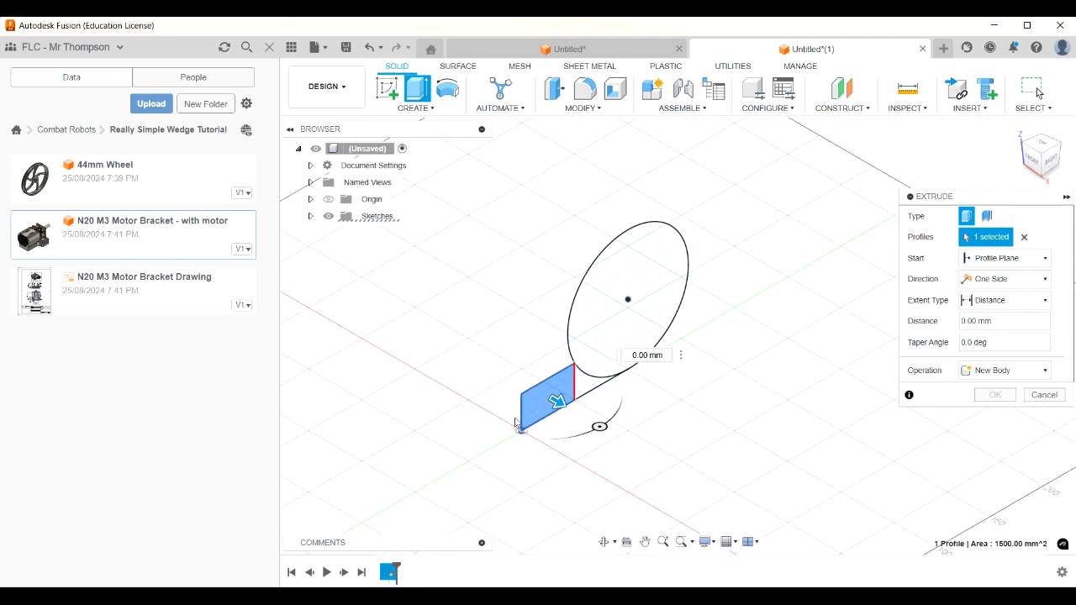
scroll(515, 423, "up", 1)
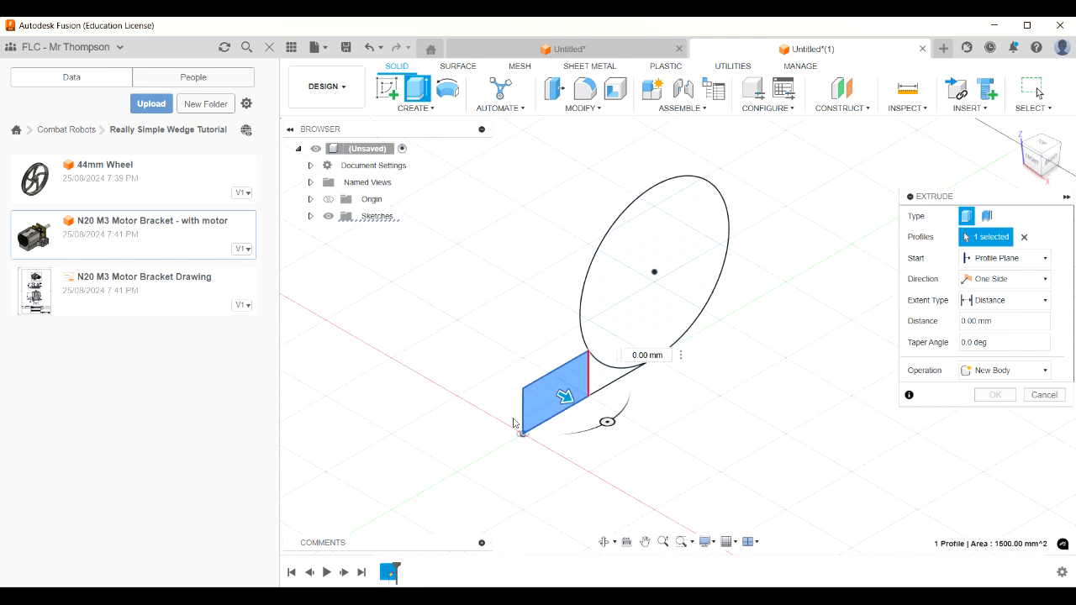
left_click(980, 281)
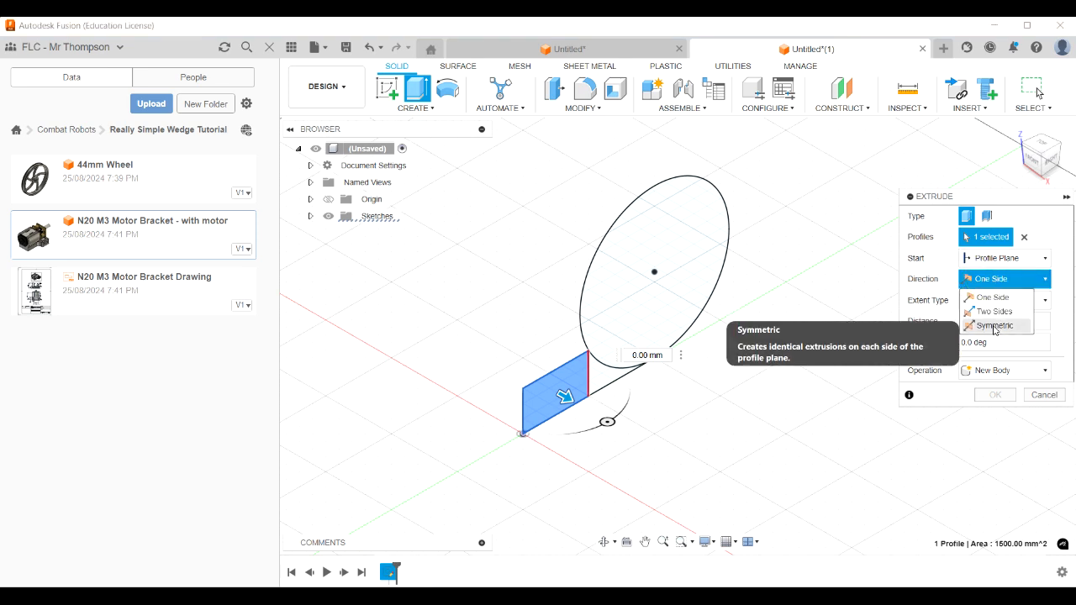
left_click(994, 326)
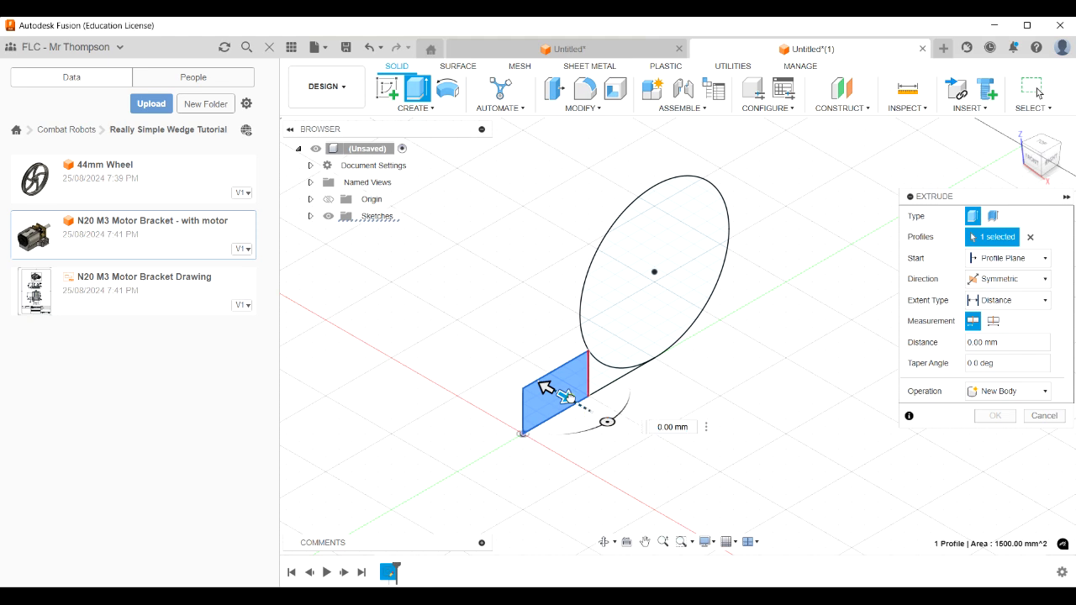
left_click_drag(568, 395, 603, 419)
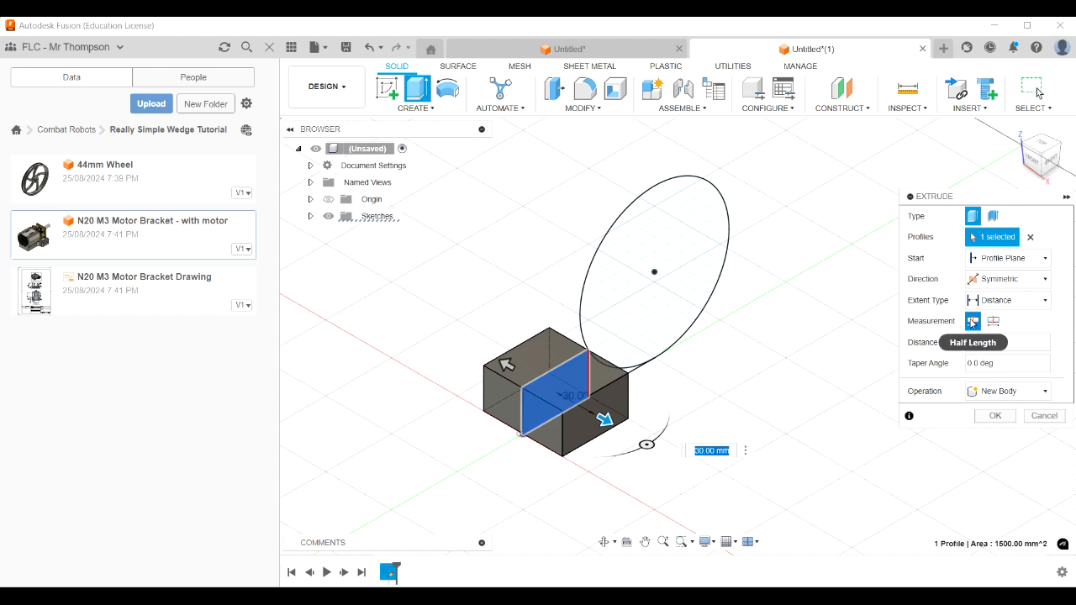
left_click(993, 324)
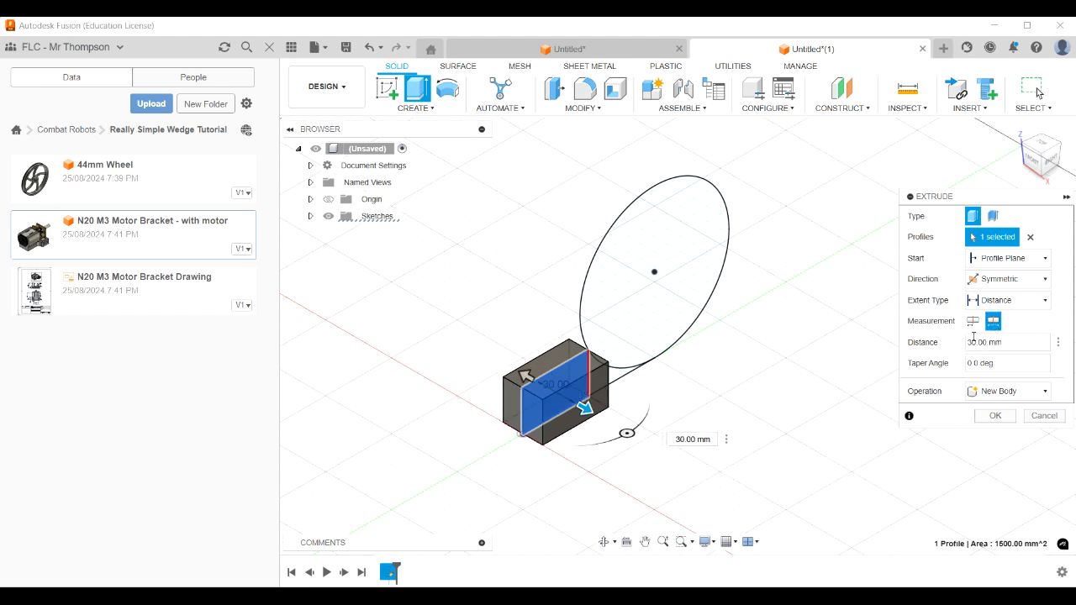
left_click(702, 438)
type("75")
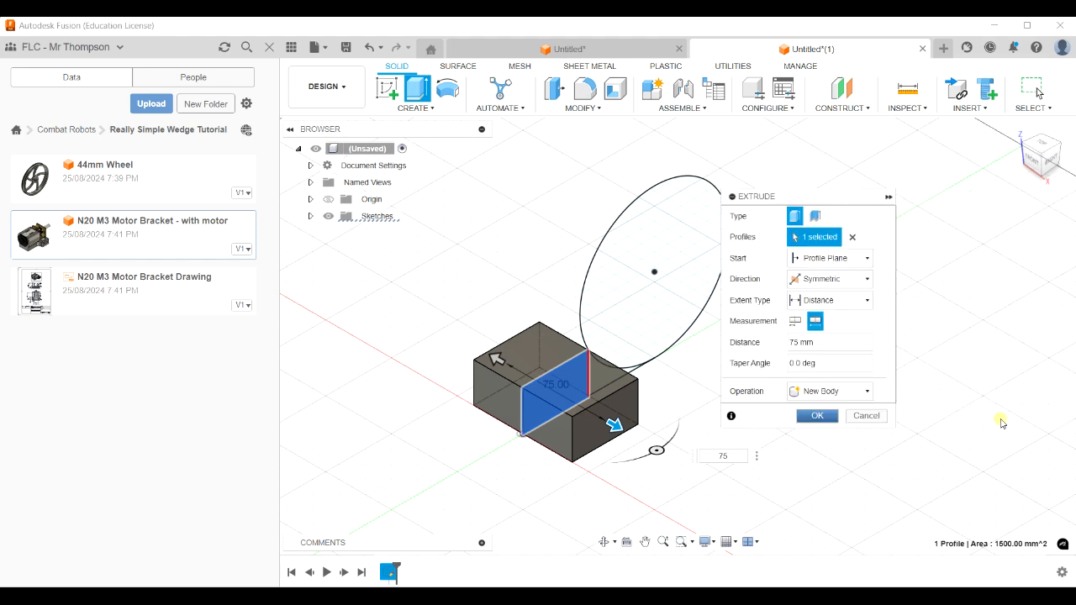
left_click(1000, 420)
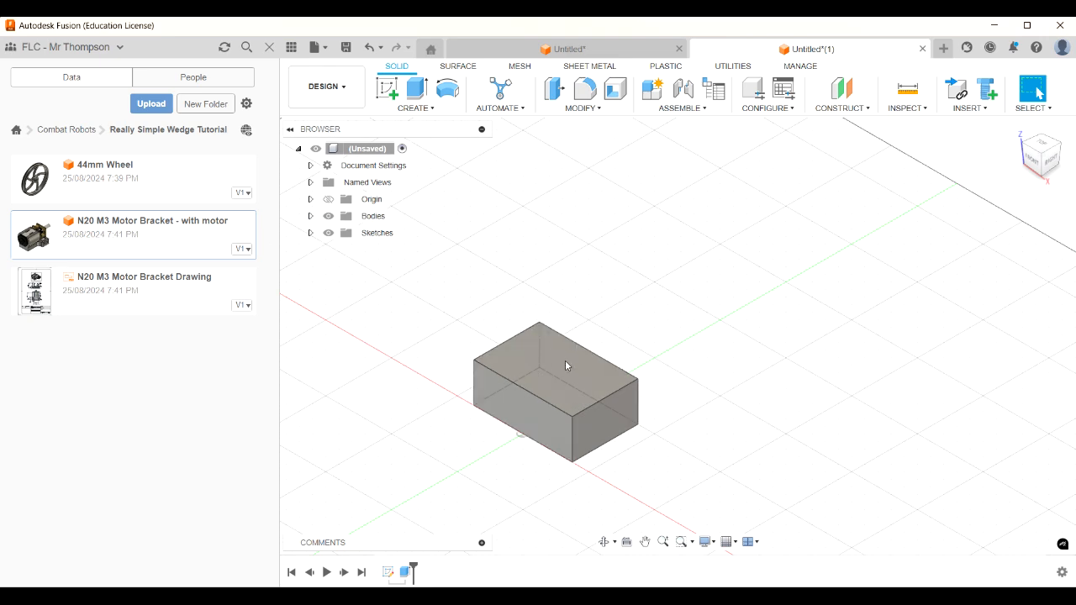
Rename the sketch as "Side Profile"
left_click(310, 233)
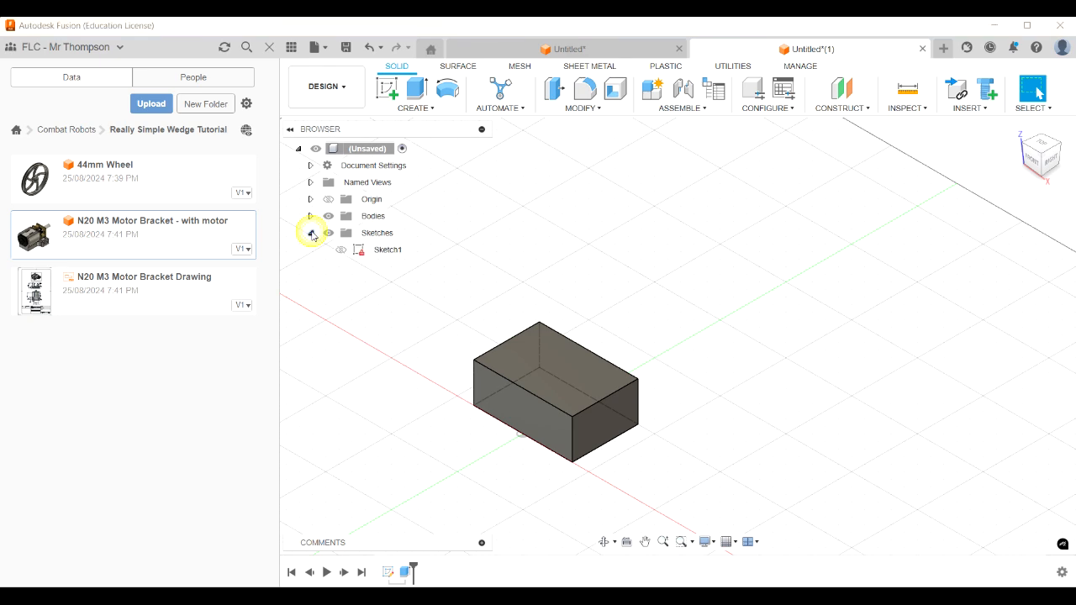
left_click(388, 252)
left_click(388, 252)
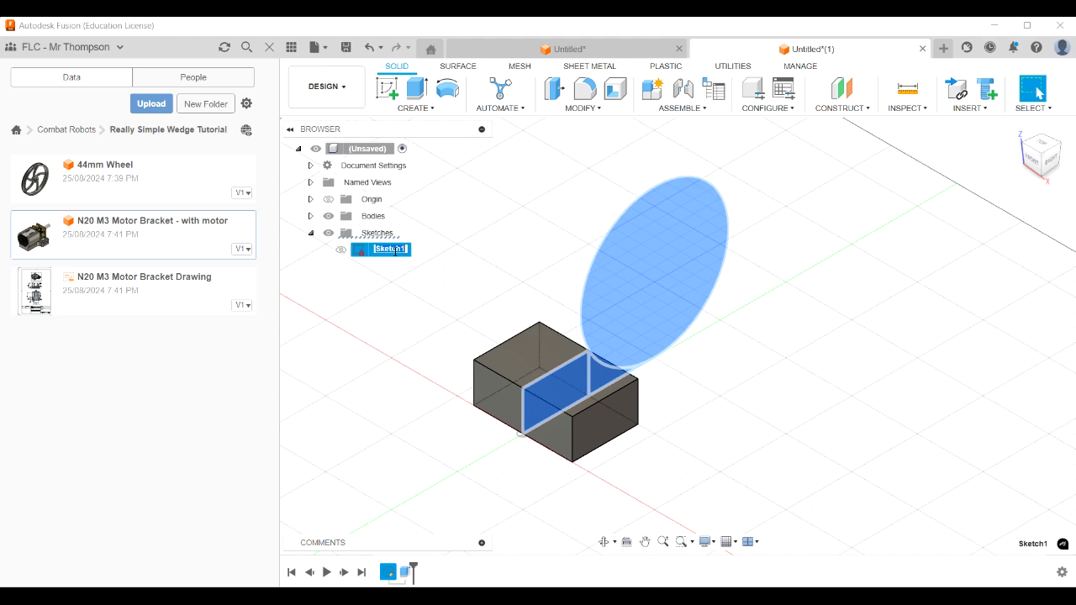
type("Side Profile")
key("Return")
Rename the extruded box body as "Shell"
left_click(310, 216)
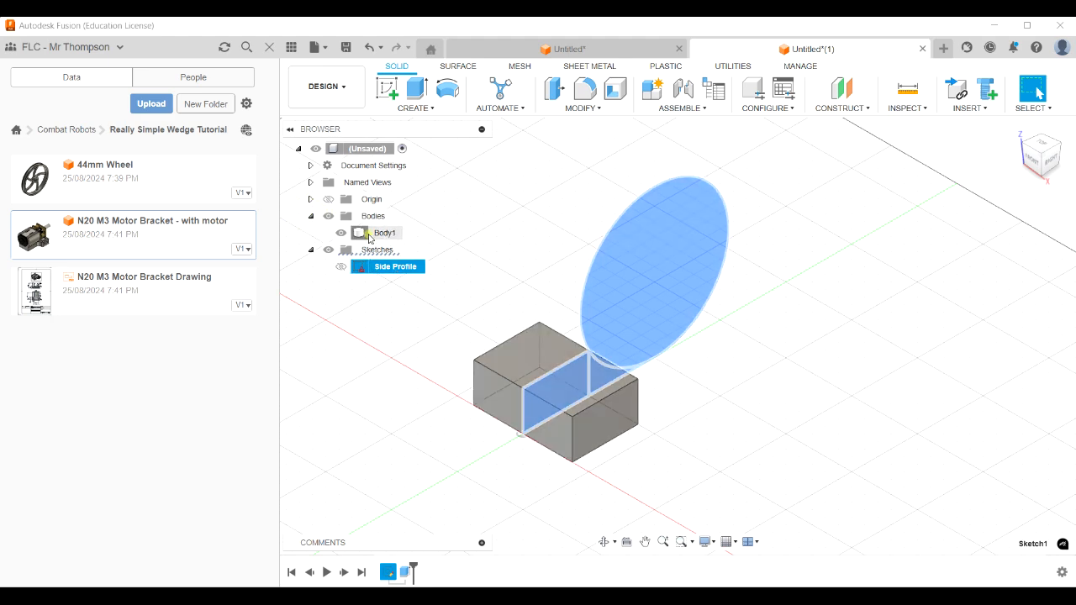
left_click(382, 235)
double_click(383, 234)
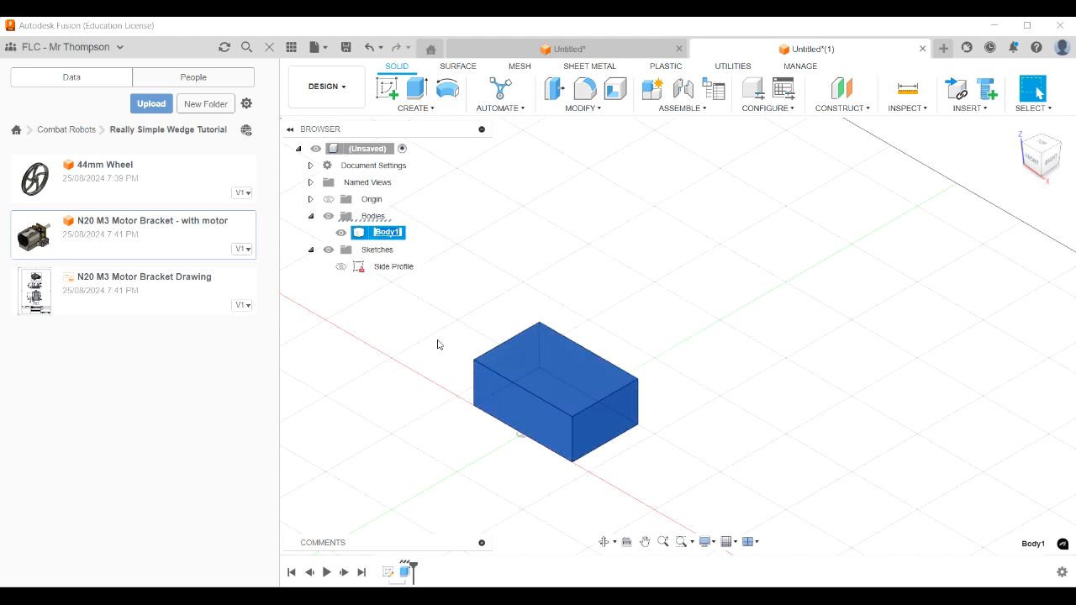
type("Shell")
key("Return")
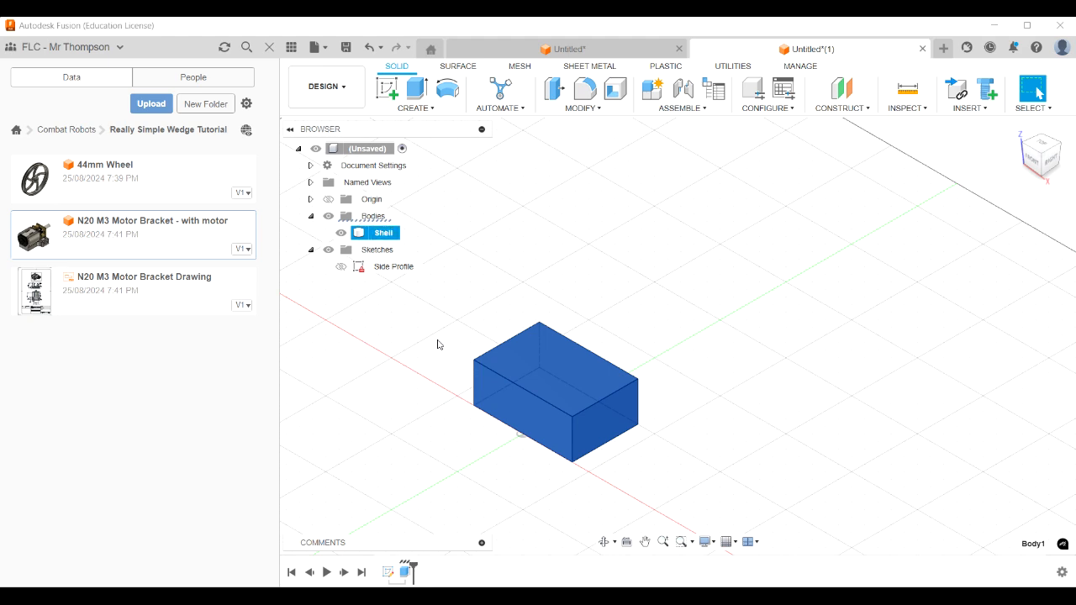
Make the Side Profile sketch visible again
left_click(340, 267)
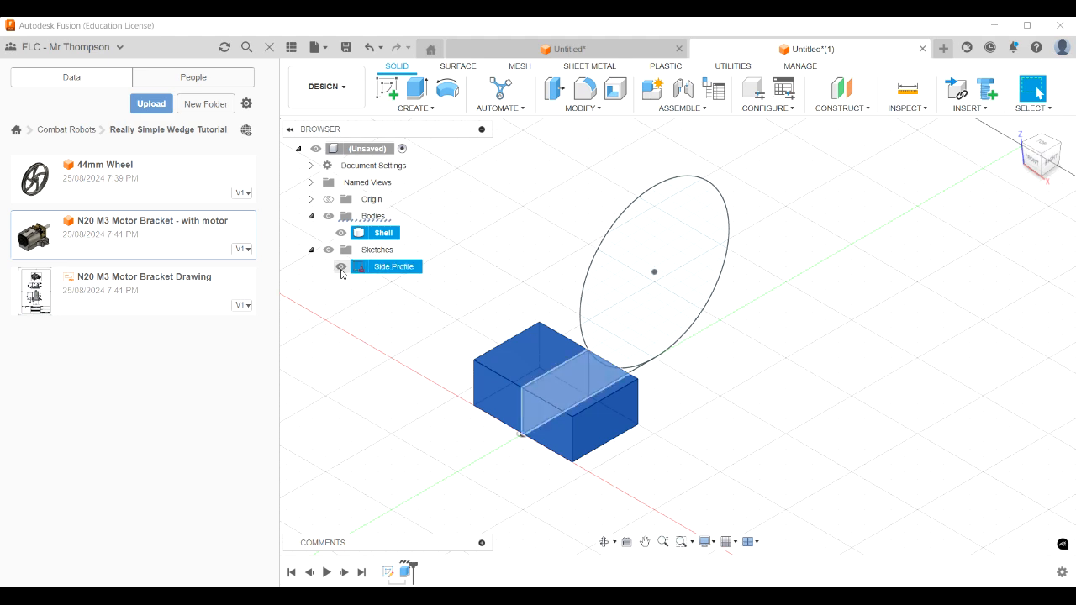
left_click(341, 266)
left_click(385, 267)
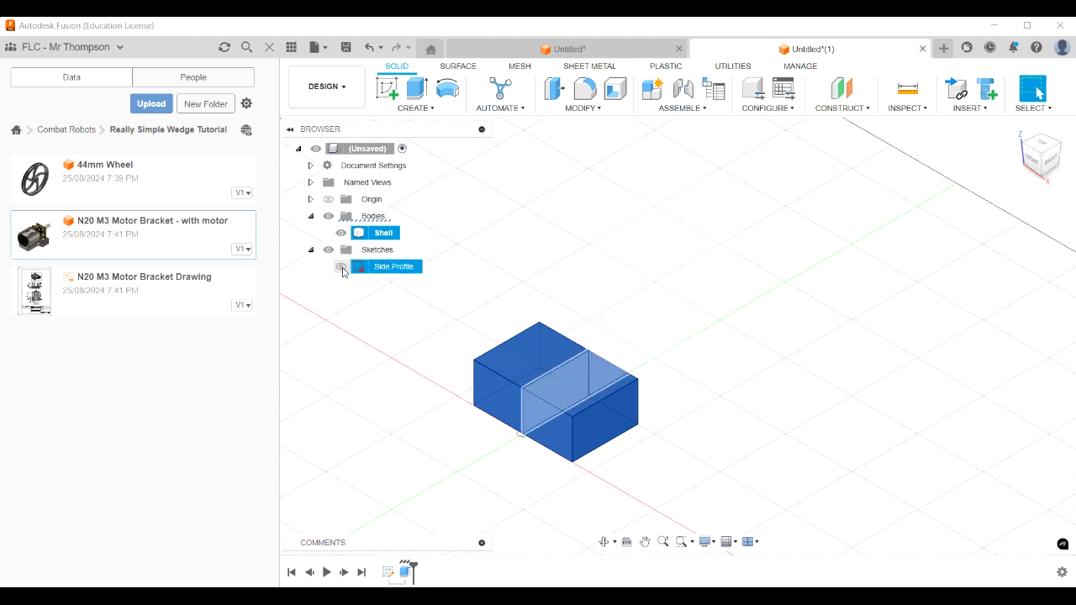
left_click(341, 267)
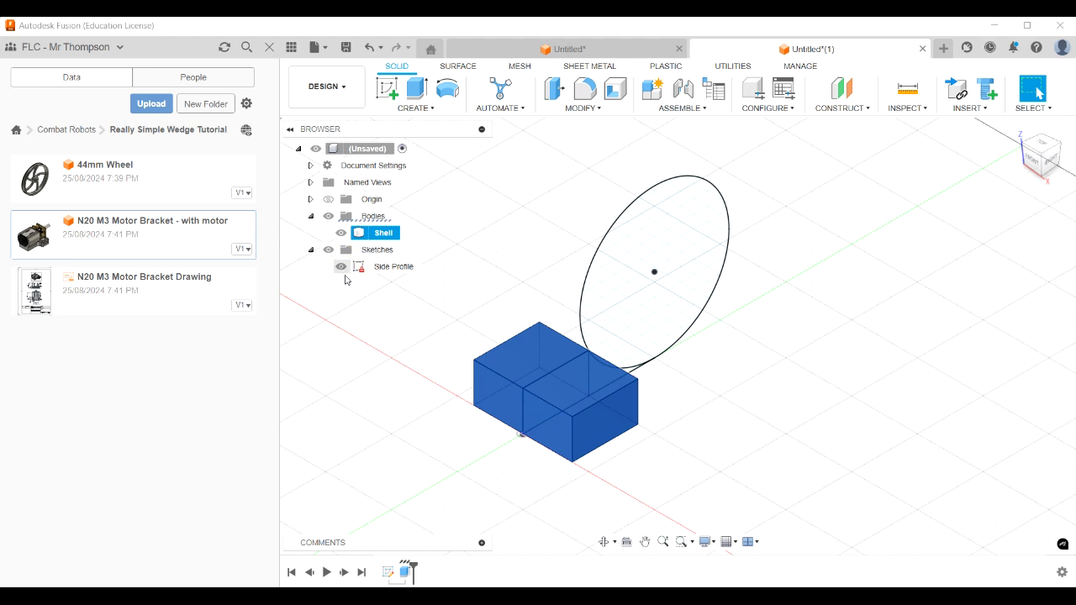
Extrude the curved wedge profile beside the box symmetrically, with a whole-length distance of 100 mm, joining it to the Shell body
left_click(1048, 157)
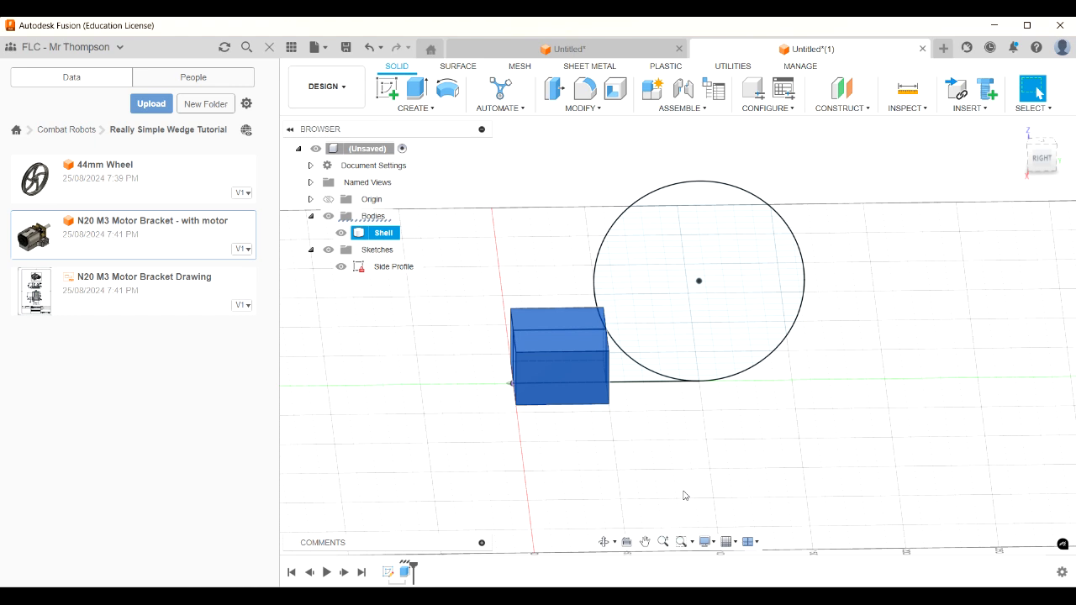
key("e")
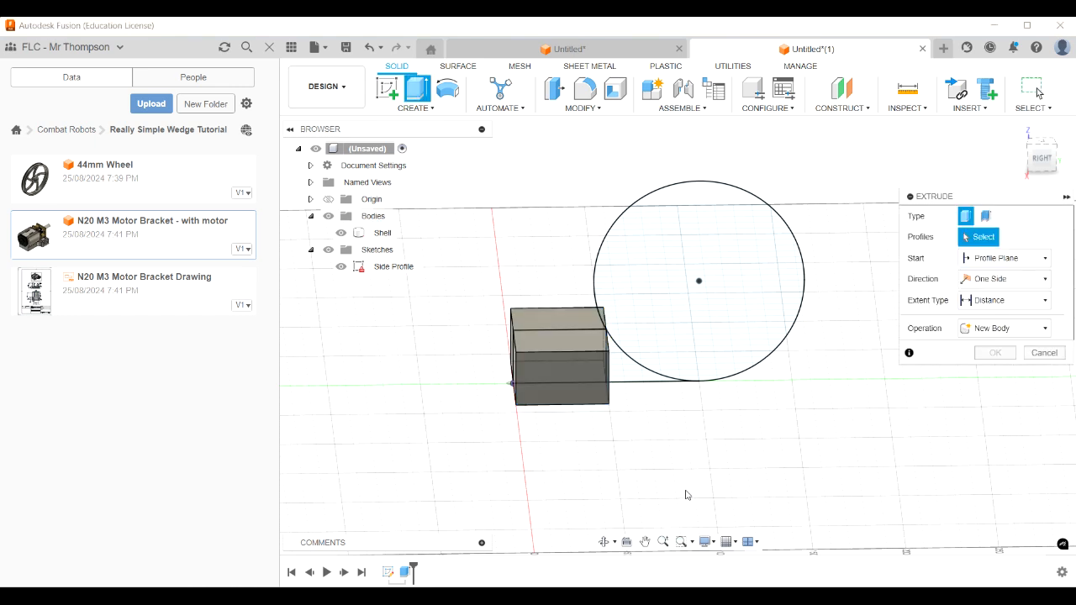
left_click(625, 372)
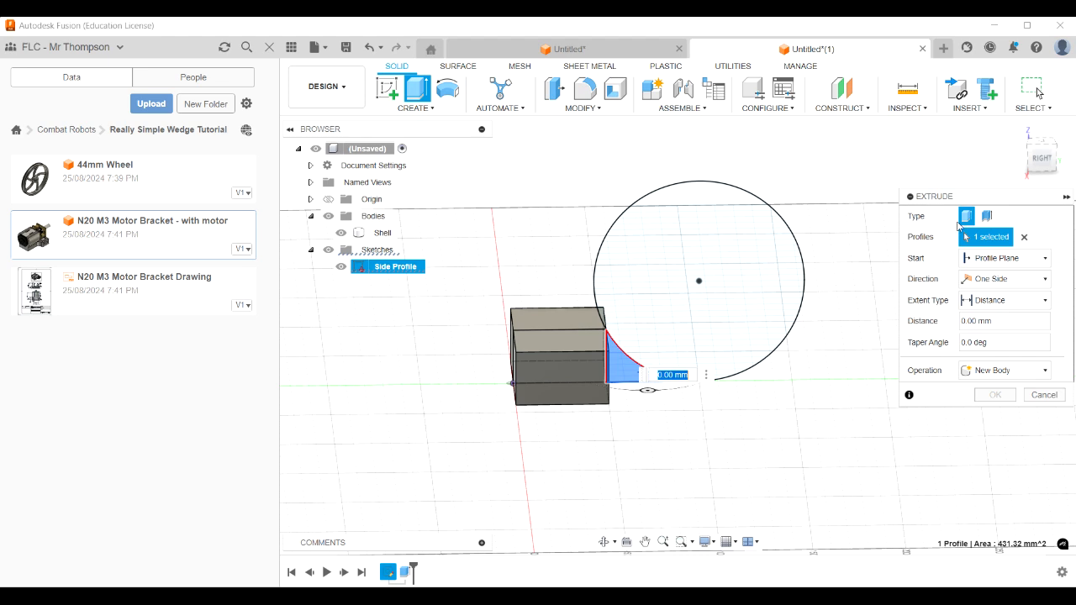
left_click(1039, 150)
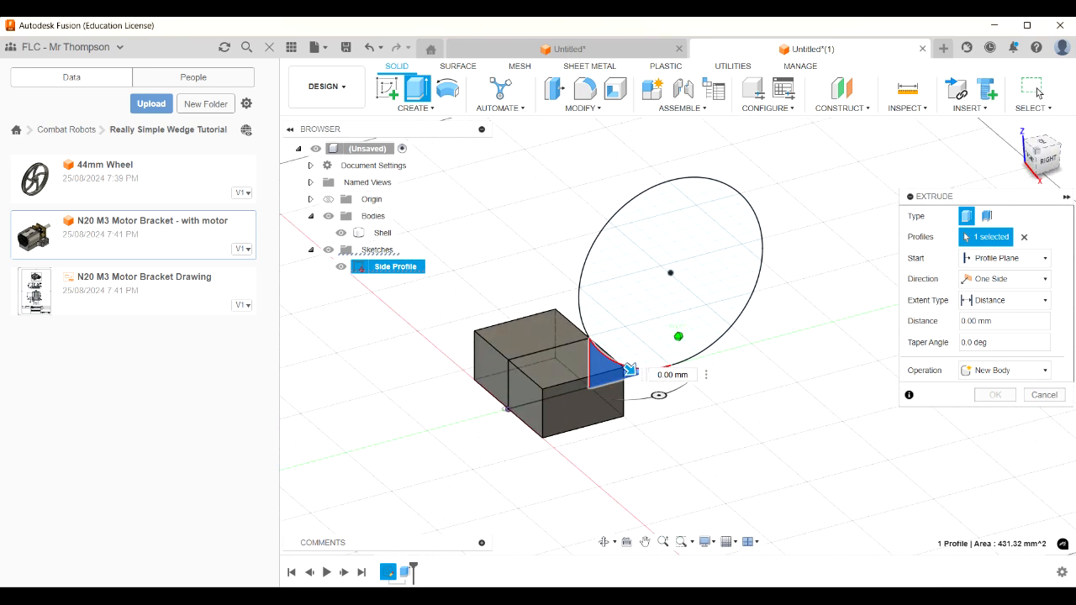
left_click_drag(625, 386, 799, 397)
left_click(1000, 279)
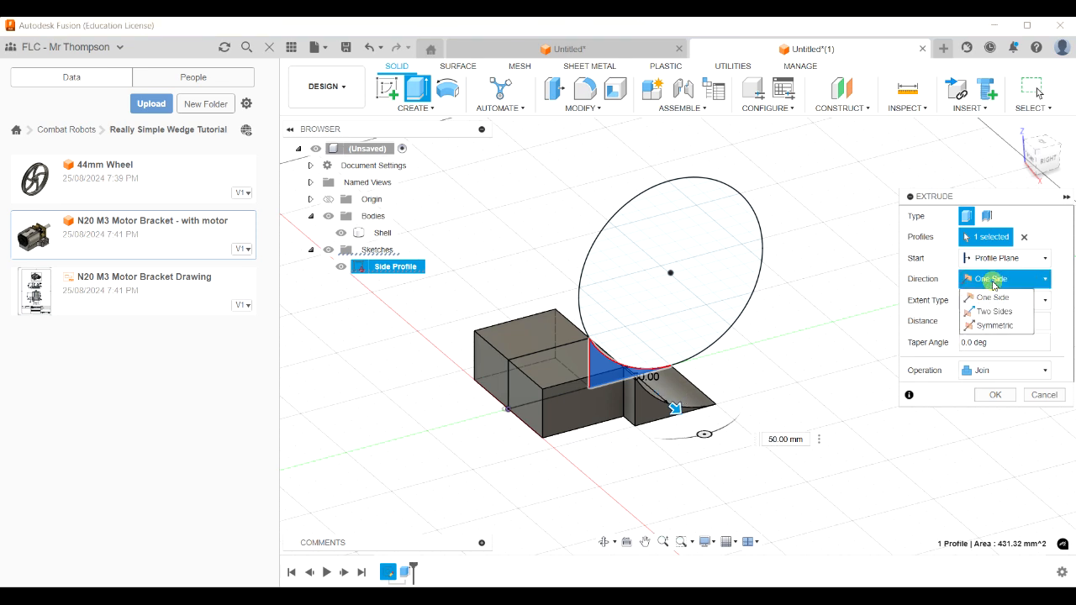
left_click(1004, 323)
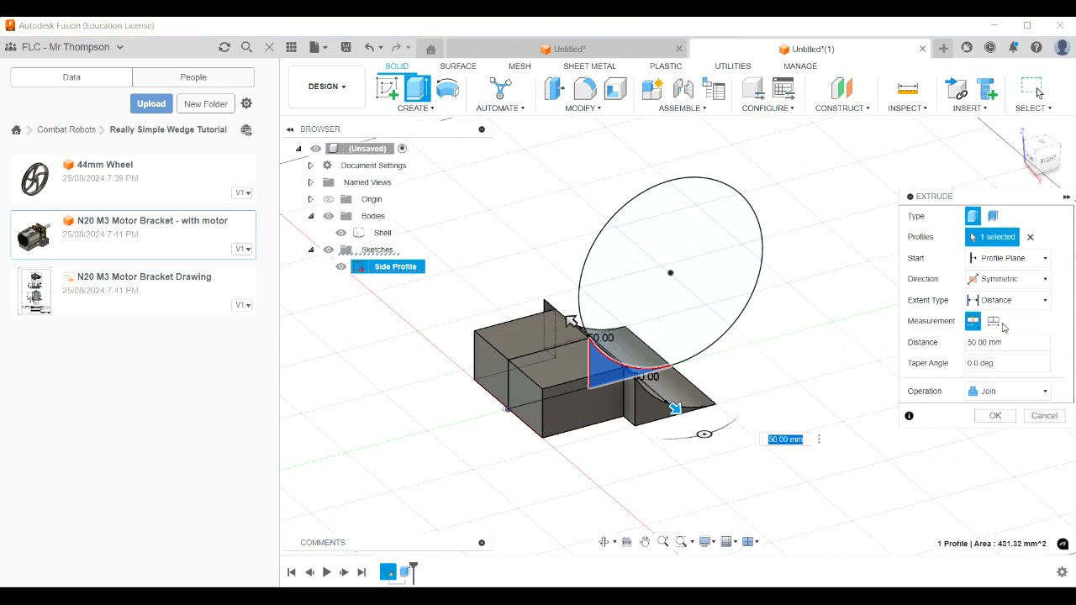
left_click(994, 320)
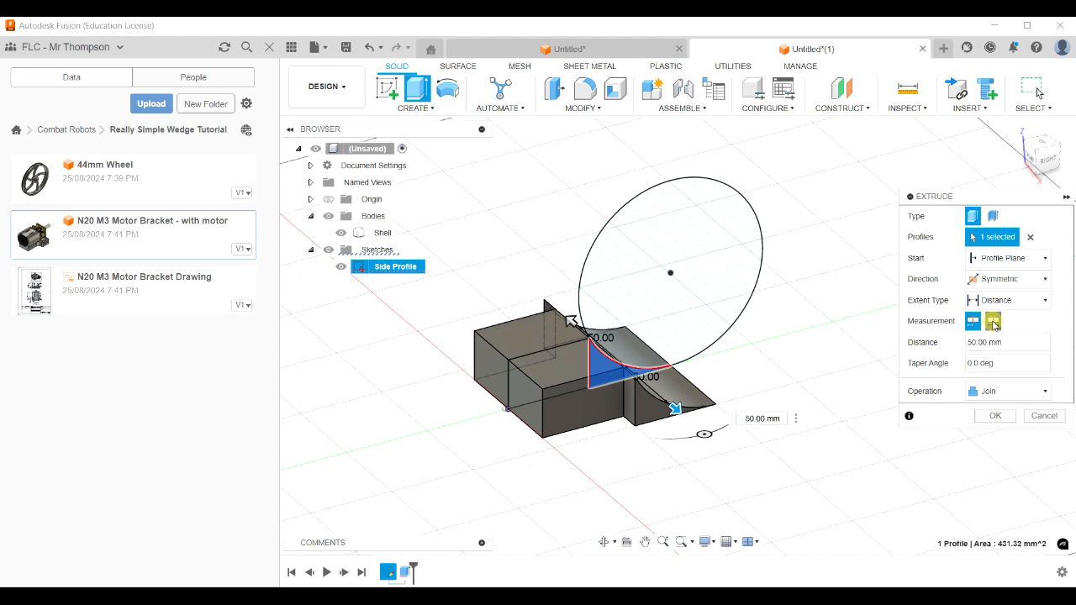
left_click(1013, 342)
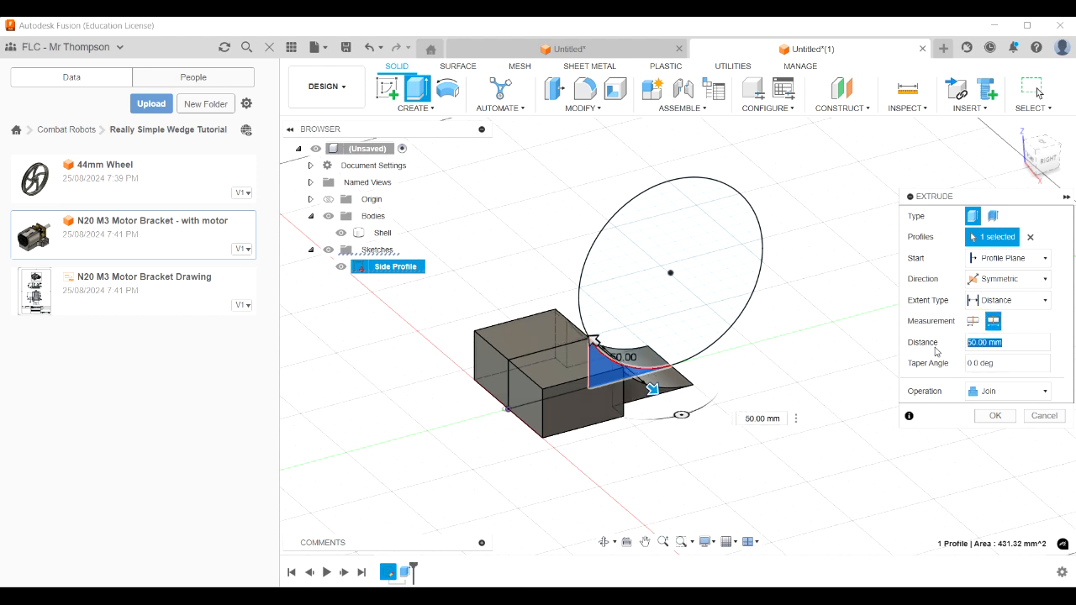
type("100")
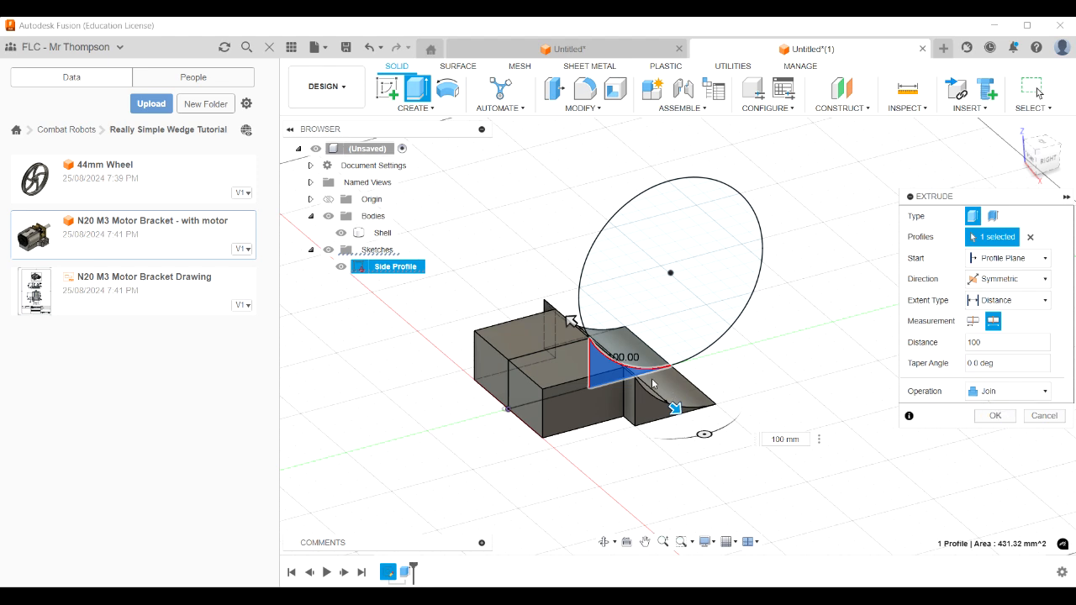
left_click(993, 415)
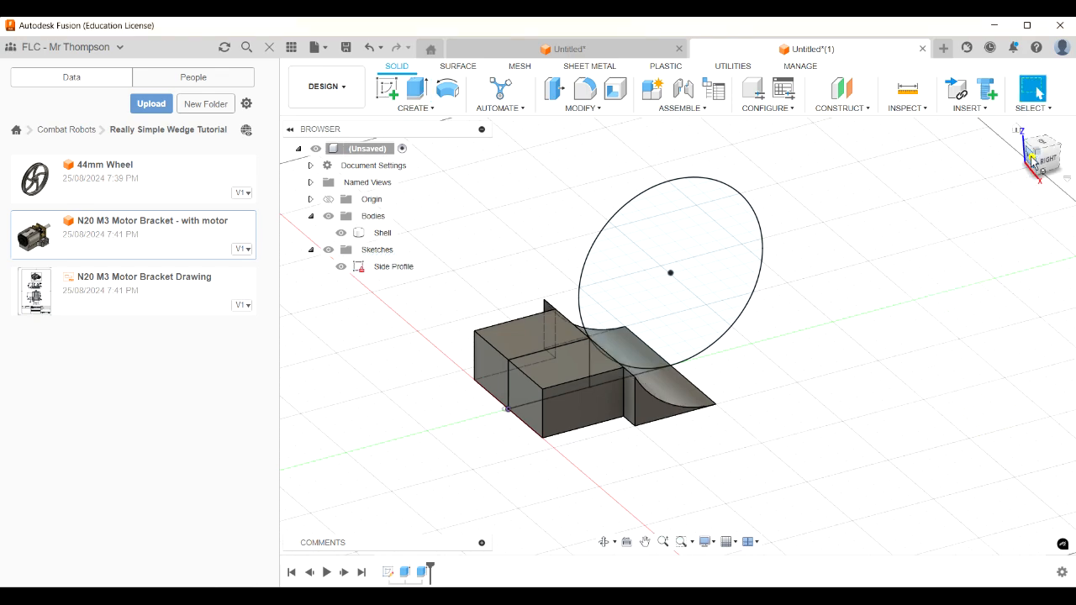
Hide the Side Profile sketch so only the Shell body is displayed
mouse_move(1040, 154)
left_mouse_down()
mouse_move(1058, 165)
mouse_move(1036, 175)
mouse_move(1026, 154)
left_mouse_up()
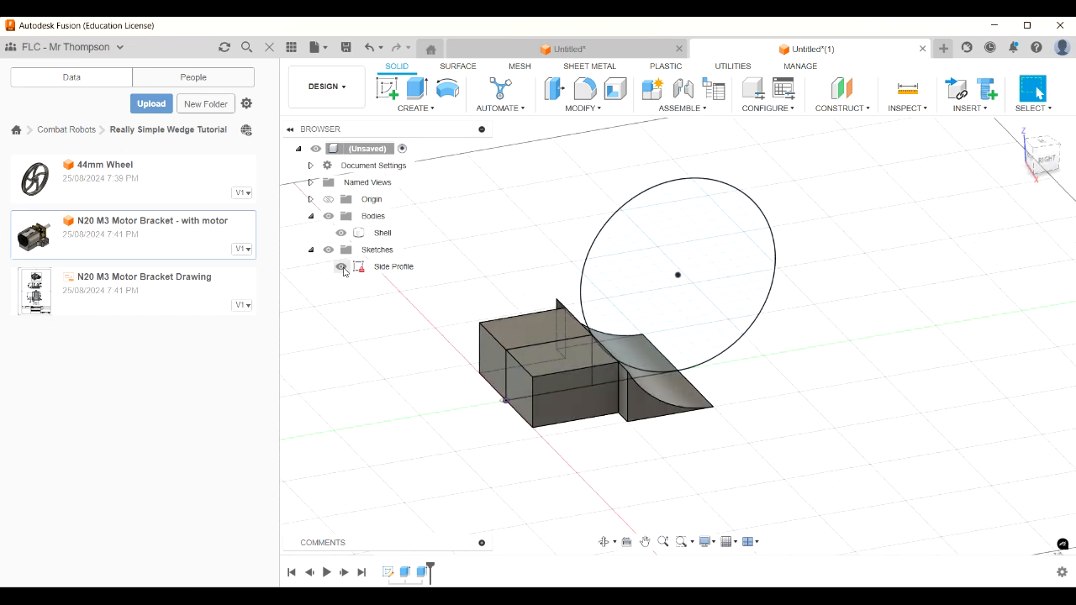
left_click(341, 266)
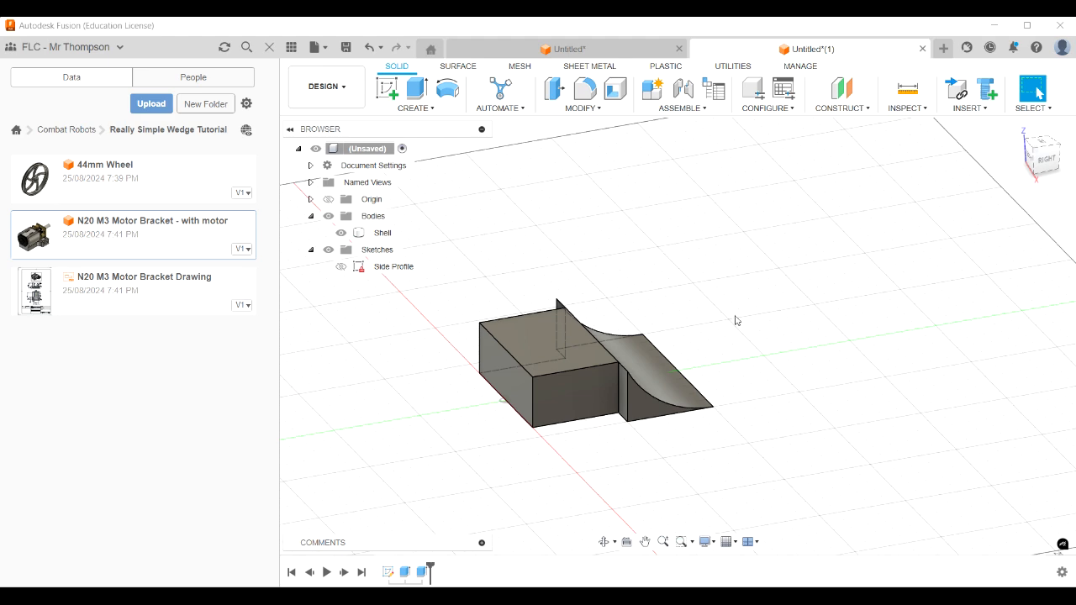
scroll(584, 412, "up", 3)
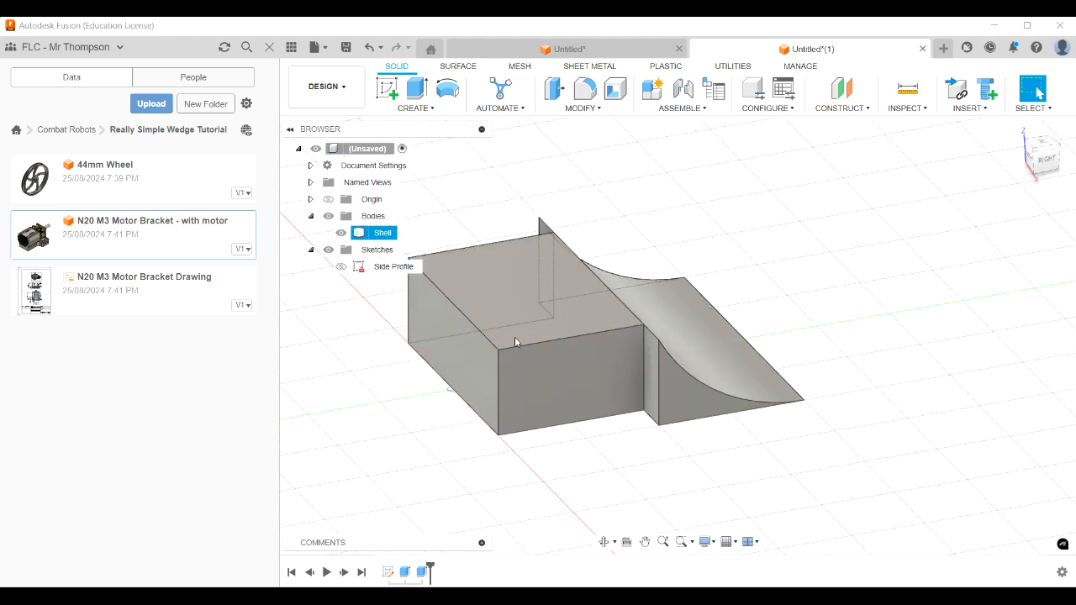
scroll(514, 337, "down", 2)
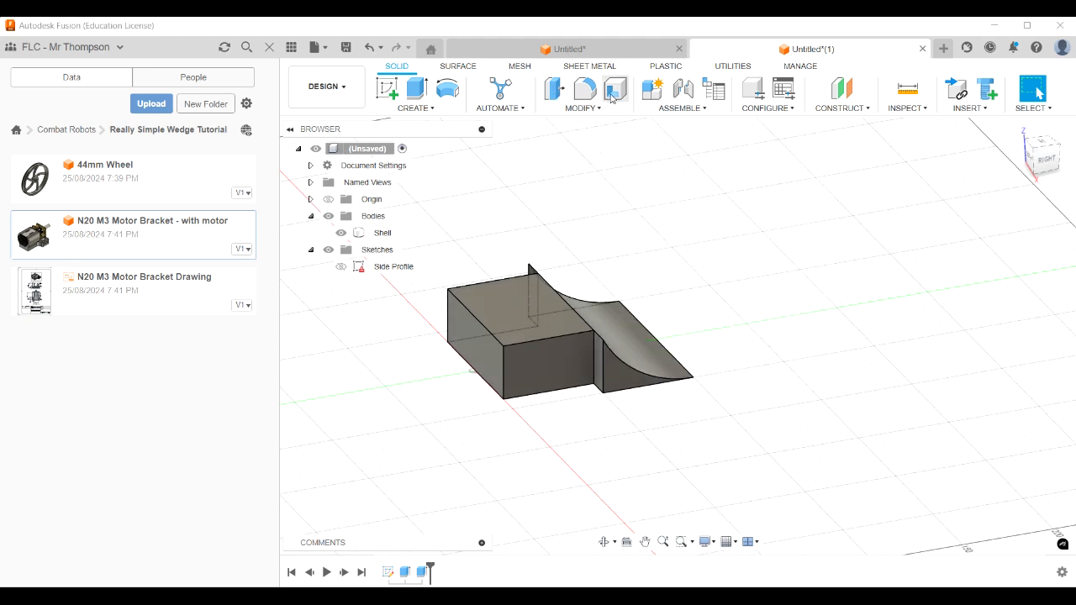
Shell the body from the box's top face with an inside thickness of 1.6 mm
left_click(588, 109)
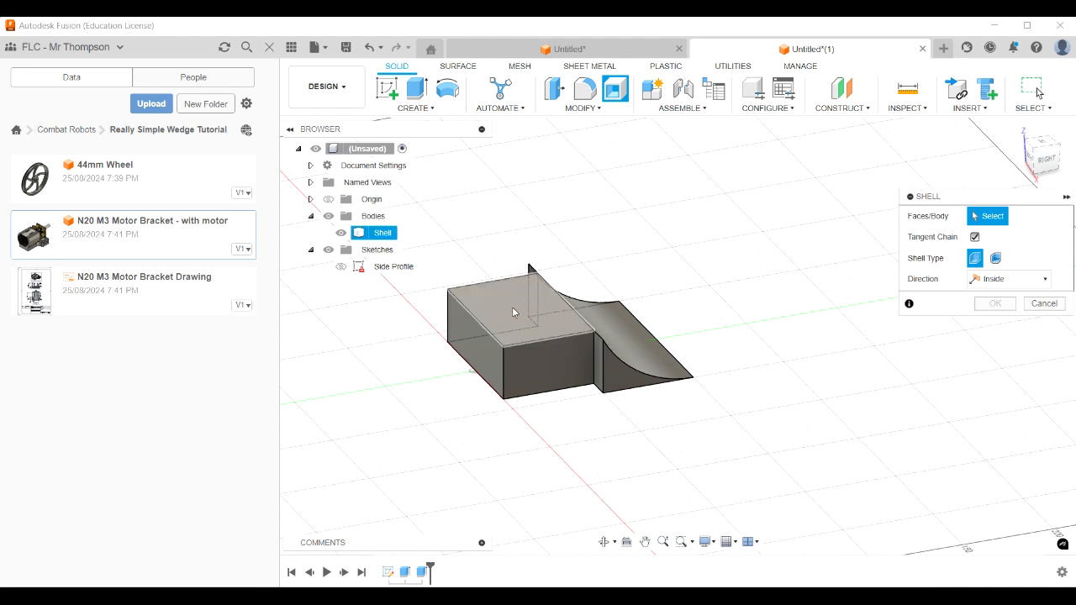
left_click(516, 314)
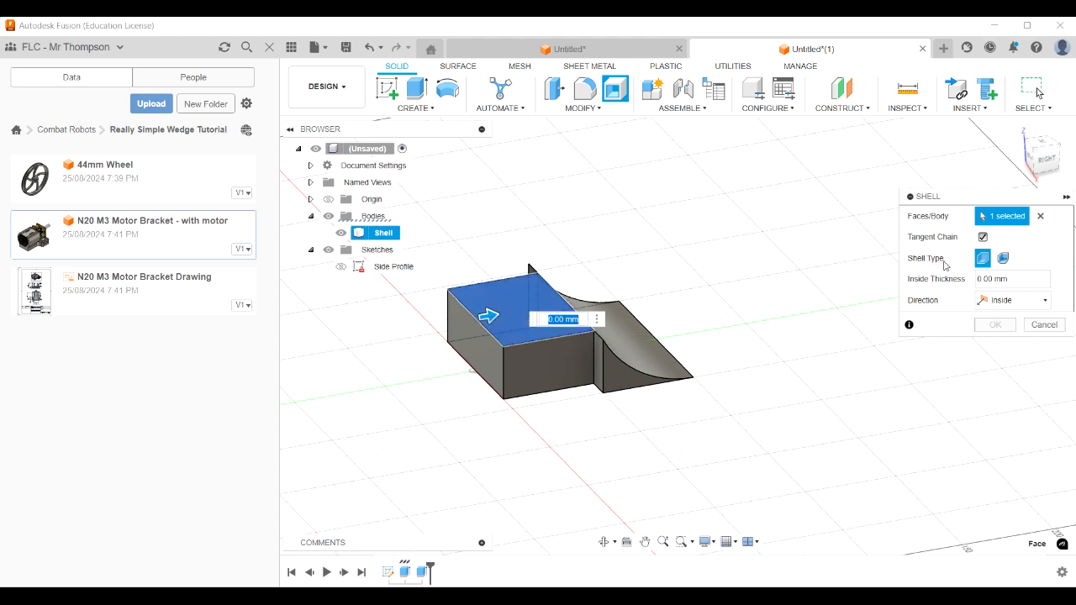
left_click(1014, 280)
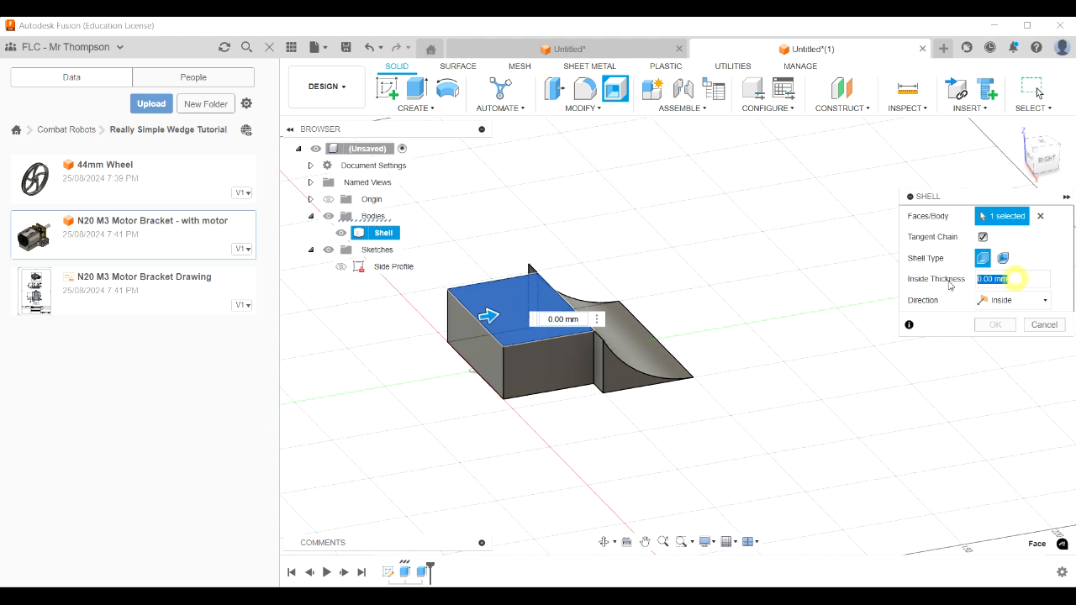
type("1")
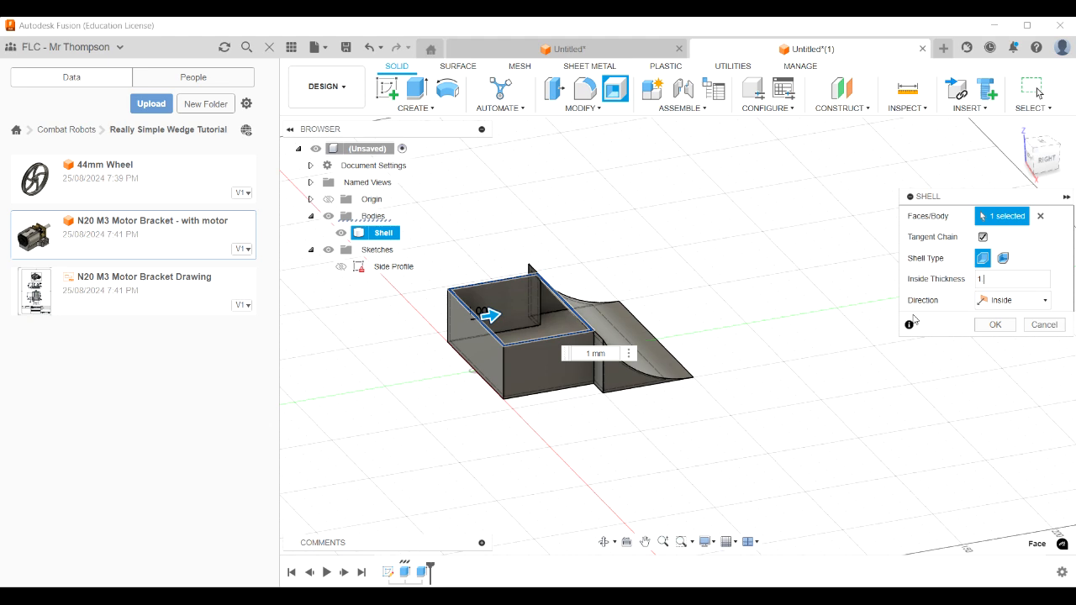
type(".6")
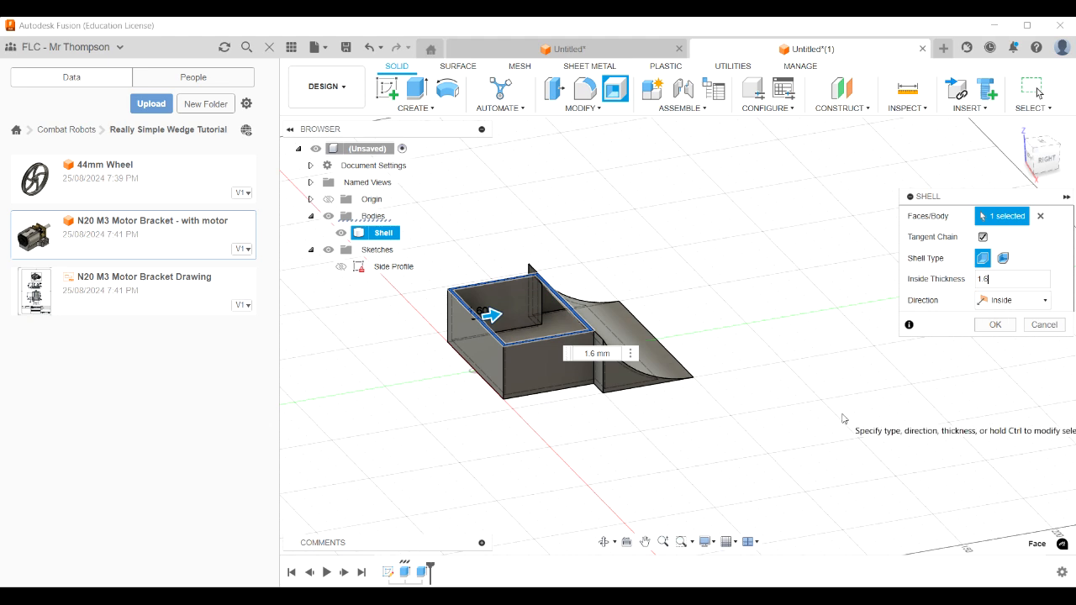
left_click(994, 325)
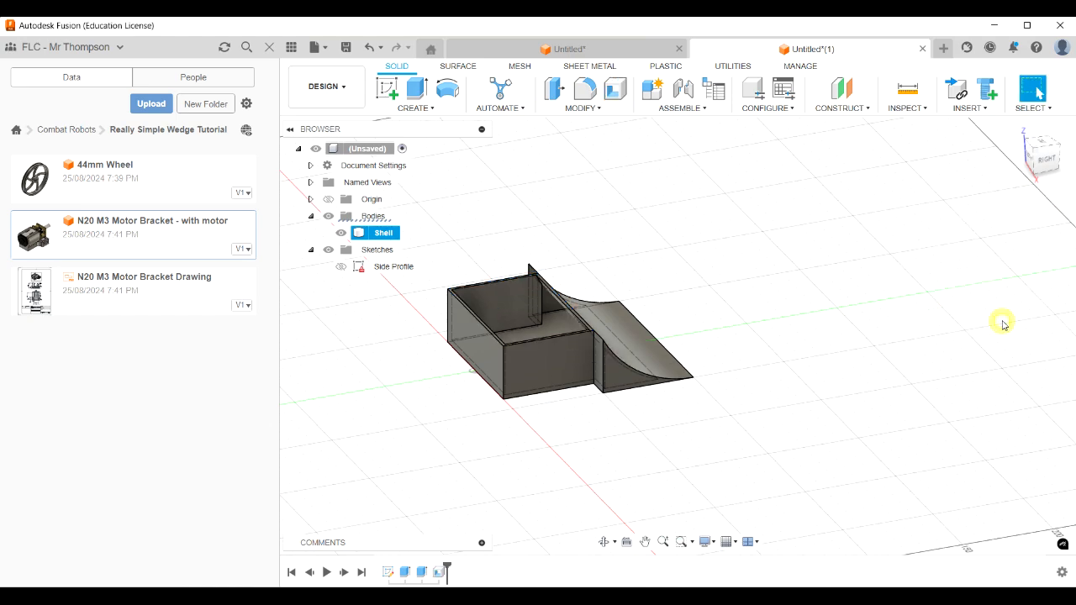
Insert the "N20 M3 Motor Bracket - with motor" component from the project files into the design
mouse_move(1048, 161)
left_mouse_down()
mouse_move(1059, 178)
mouse_move(1066, 153)
mouse_move(1048, 146)
mouse_move(1033, 181)
mouse_move(1024, 175)
left_mouse_up()
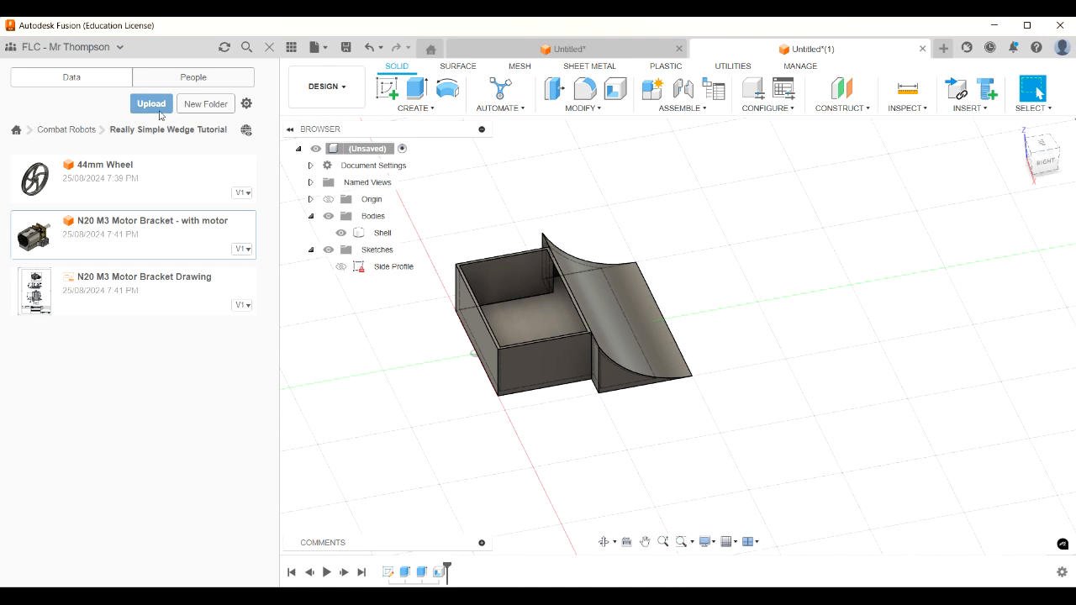
left_click(291, 47)
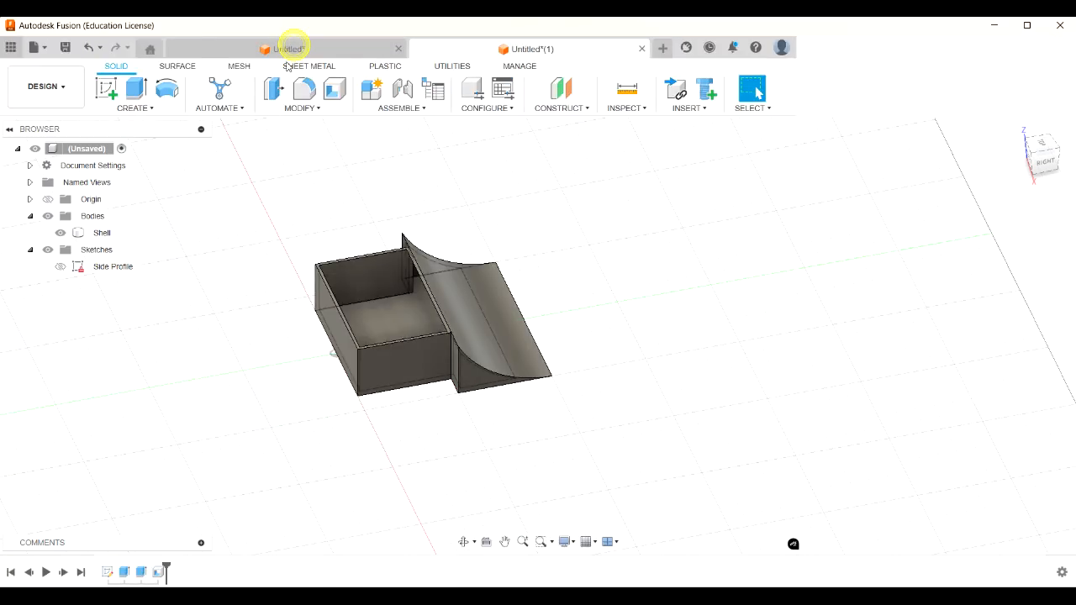
left_click(10, 48)
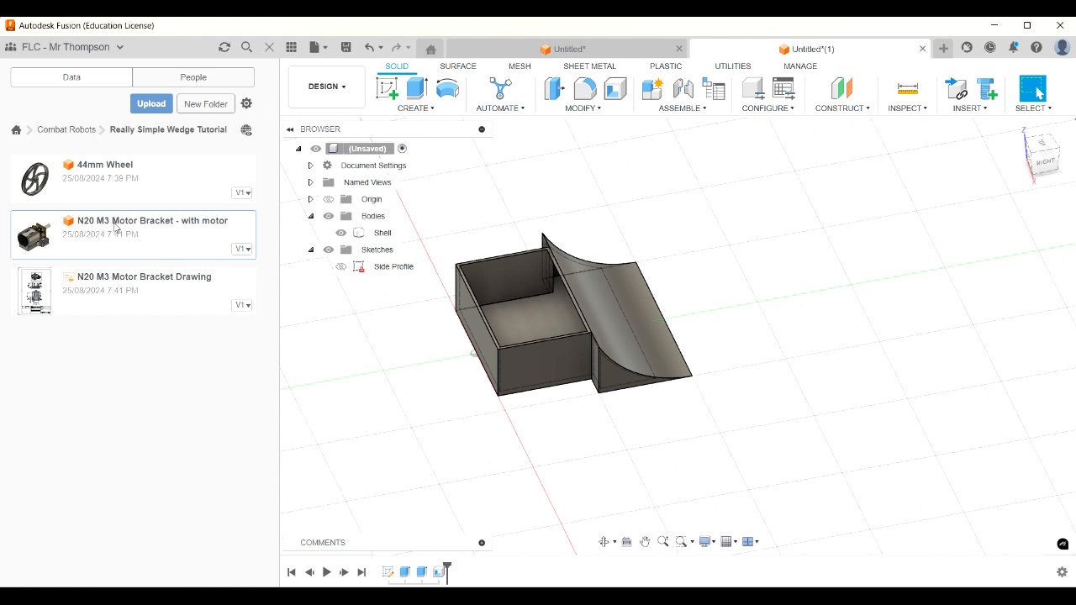
left_click_drag(137, 241, 708, 240)
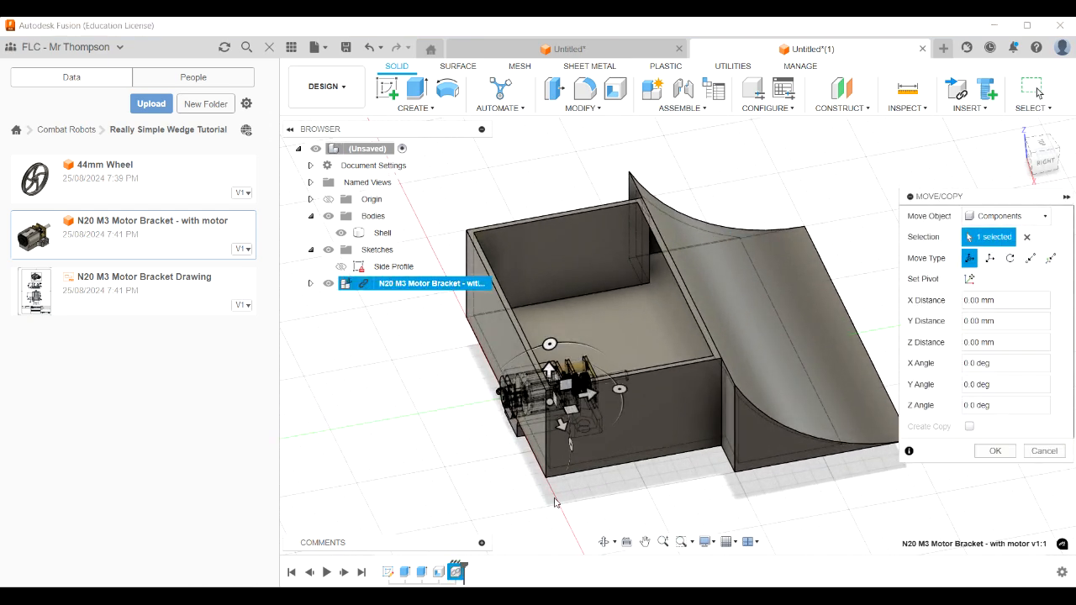
Rotate the inserted motor bracket -90 degrees about the Z axis and accept its placement
scroll(555, 502, "up", 3)
scroll(551, 498, "down", 2)
scroll(551, 498, "down", 2)
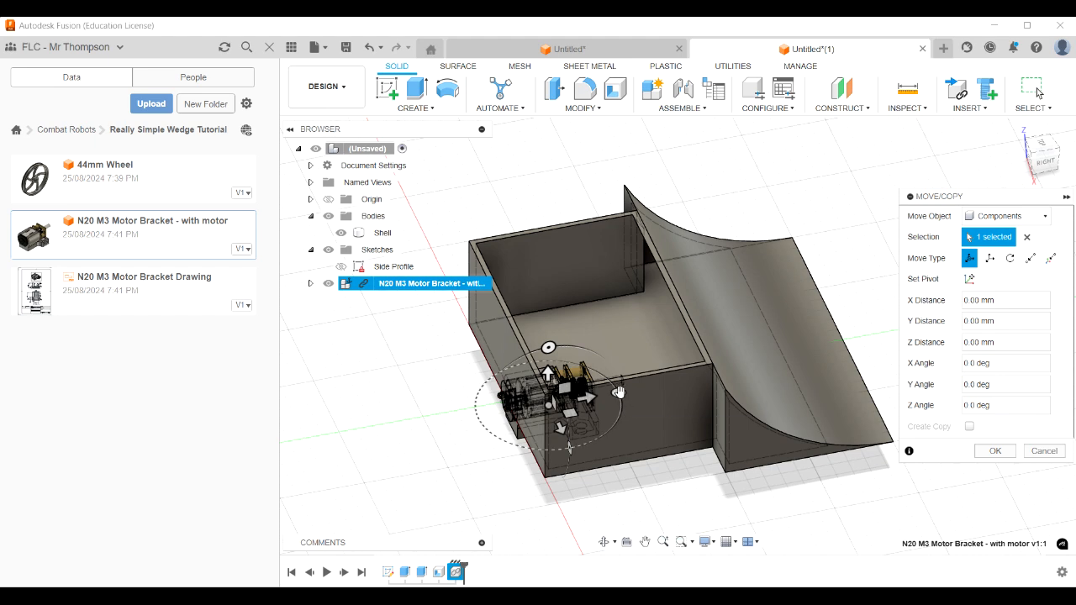
left_click_drag(618, 392, 568, 448)
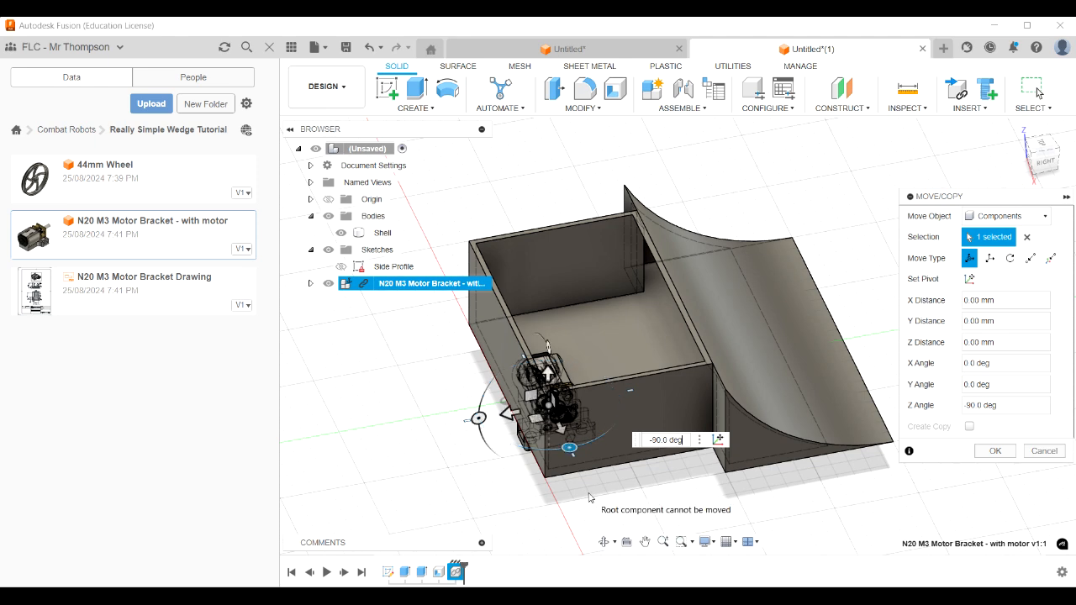
left_click(993, 452)
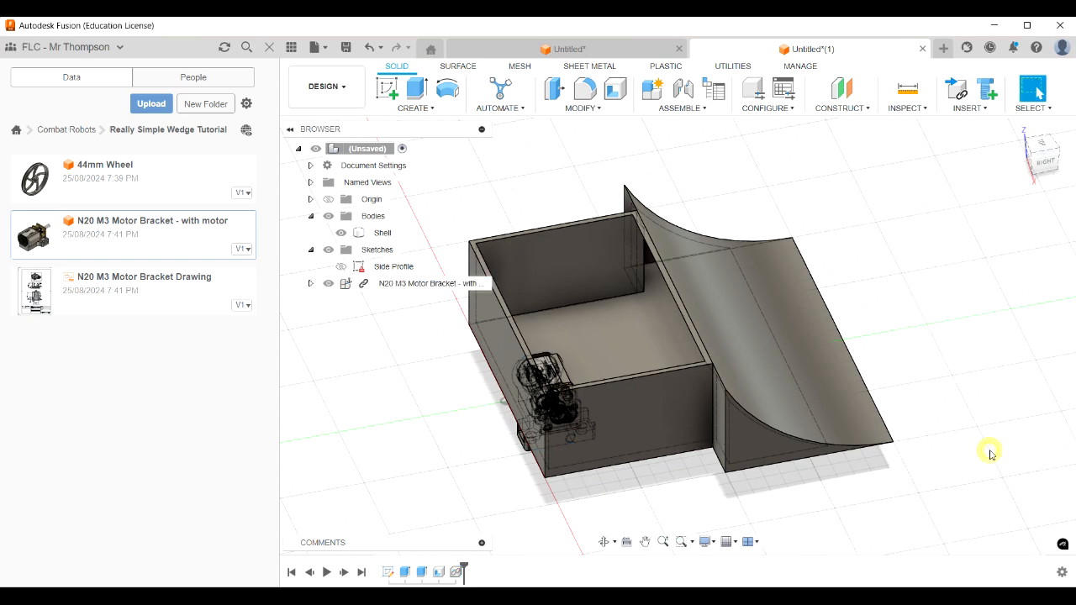
left_click(1042, 159)
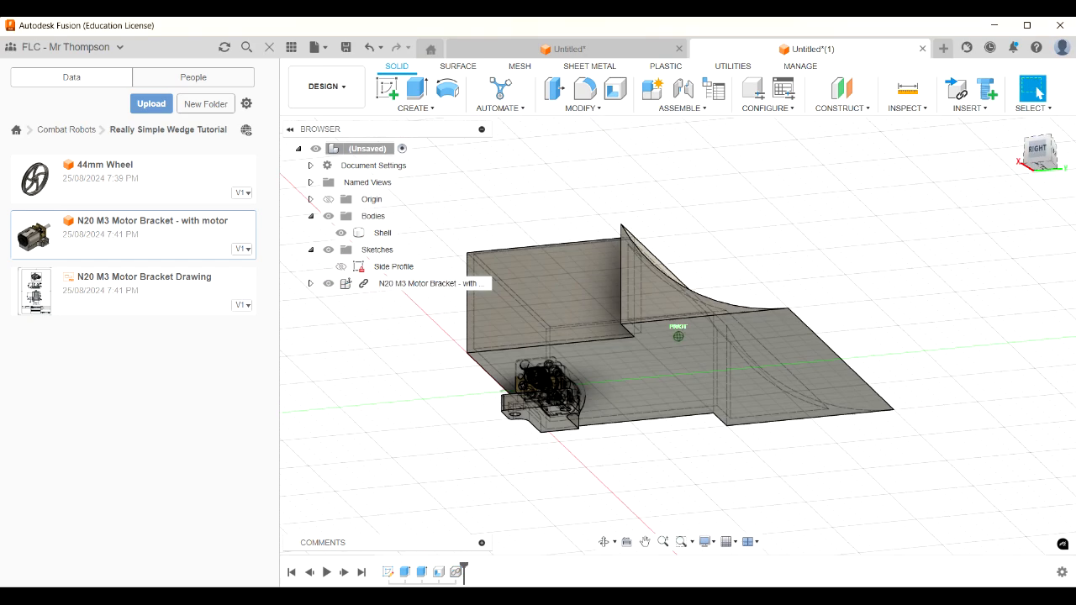
mouse_move(678, 336)
middle_mouse_down("shift")
mouse_move(678, 471)
mouse_move(750, 247)
middle_mouse_up("shift")
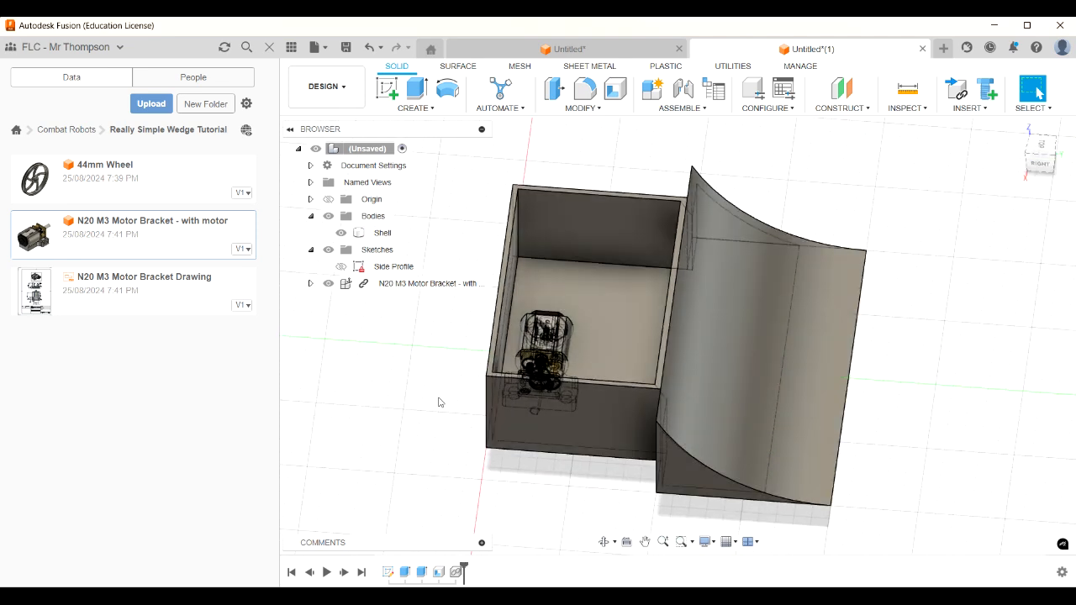
Unground the N20 M3 motor bracket component from its parent so it can be moved independently
left_click(493, 400)
left_click(544, 505)
scroll(544, 504, "down", 2)
scroll(544, 504, "up", 2)
scroll(544, 505, "down", 1)
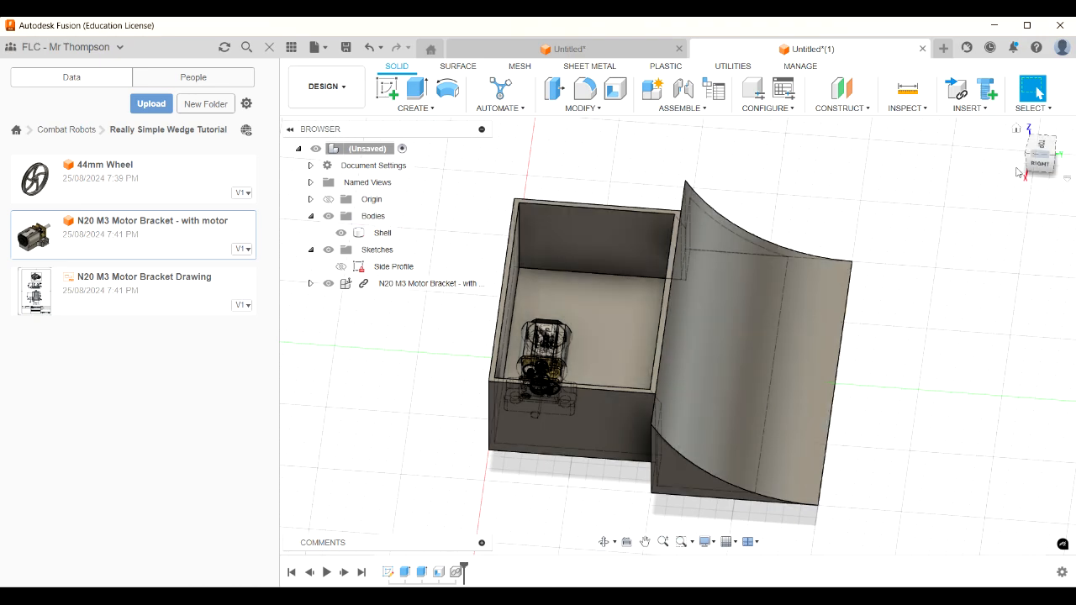
mouse_move(1039, 159)
left_mouse_down()
mouse_move(1042, 168)
mouse_move(1041, 143)
mouse_move(1042, 155)
left_mouse_up()
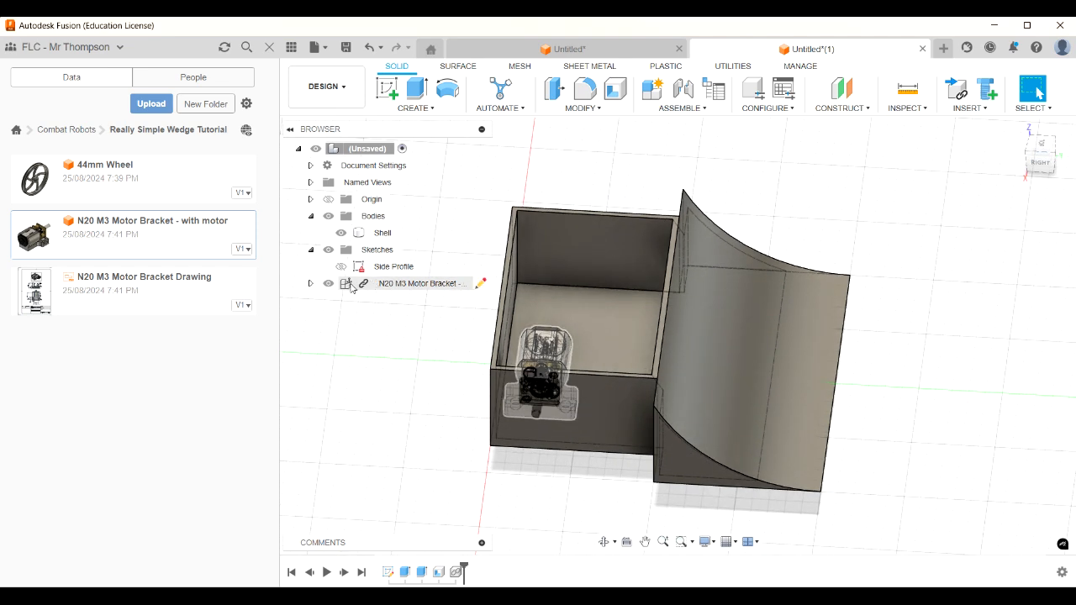
right_click(351, 288)
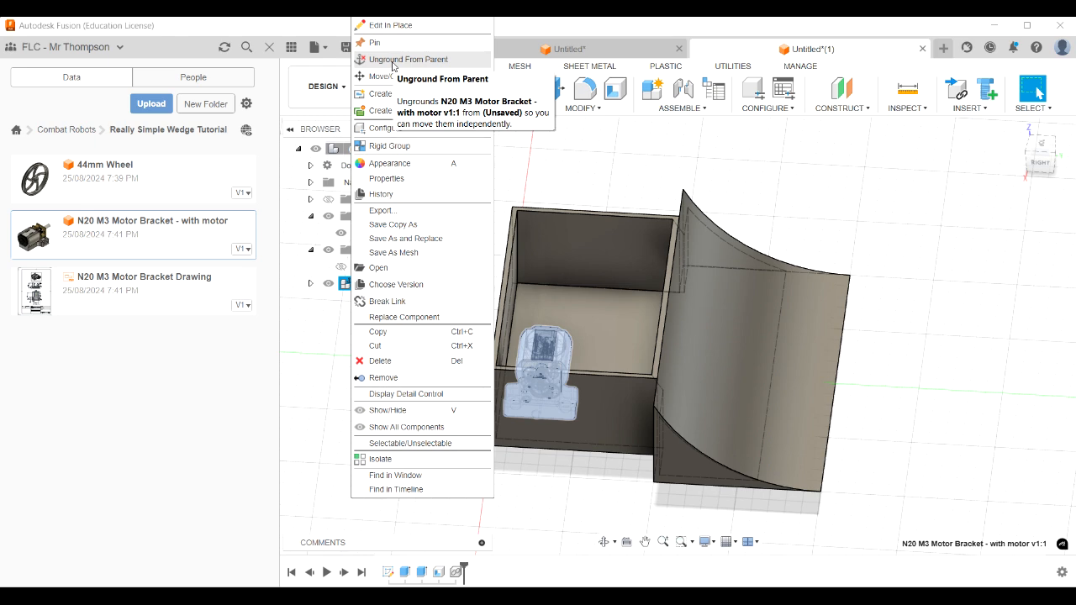
left_click(393, 60)
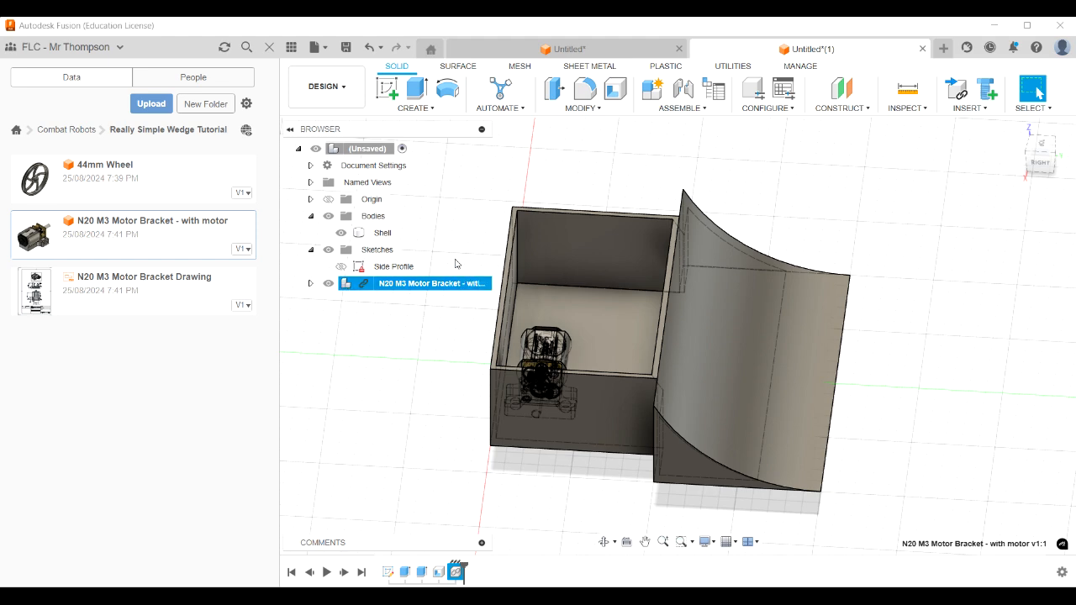
Align the end face of the motor bracket's mounting flange with the inner face of the shell's rear wall, opposite the wedge
left_click(596, 110)
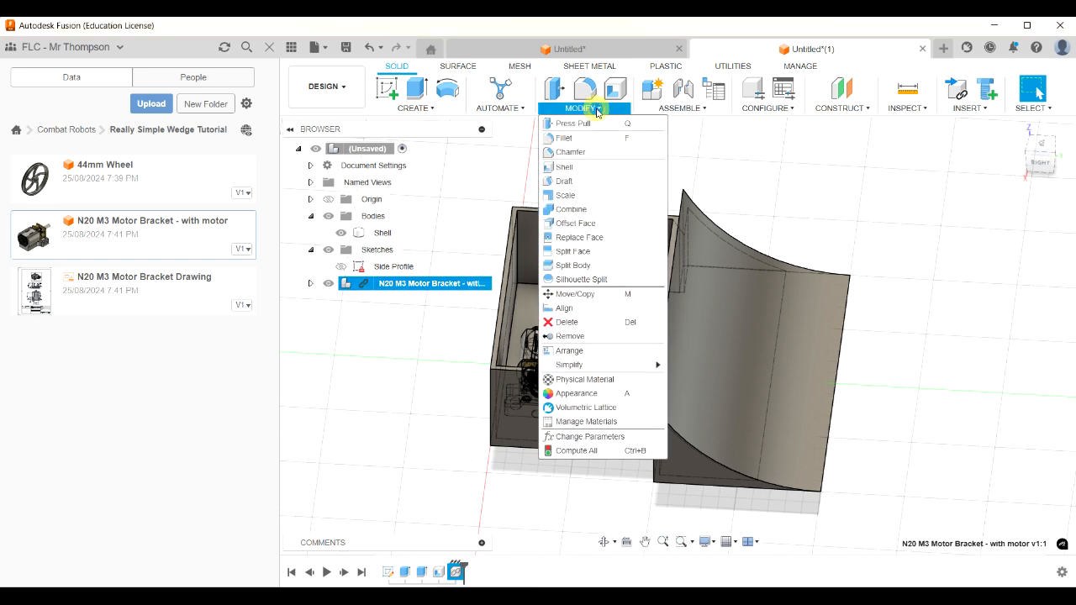
left_click(577, 310)
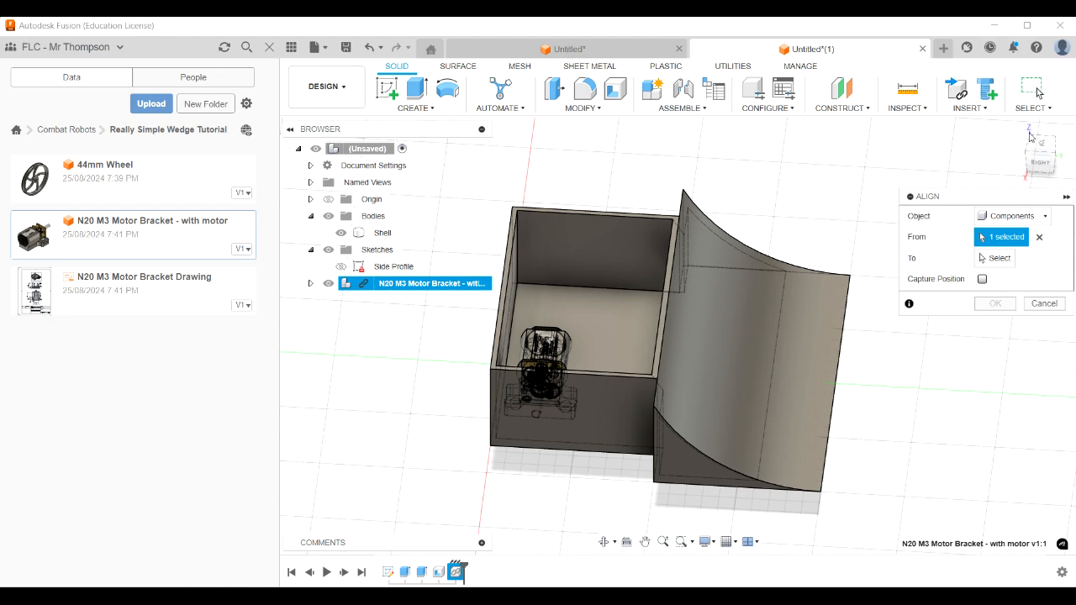
left_click(1035, 159)
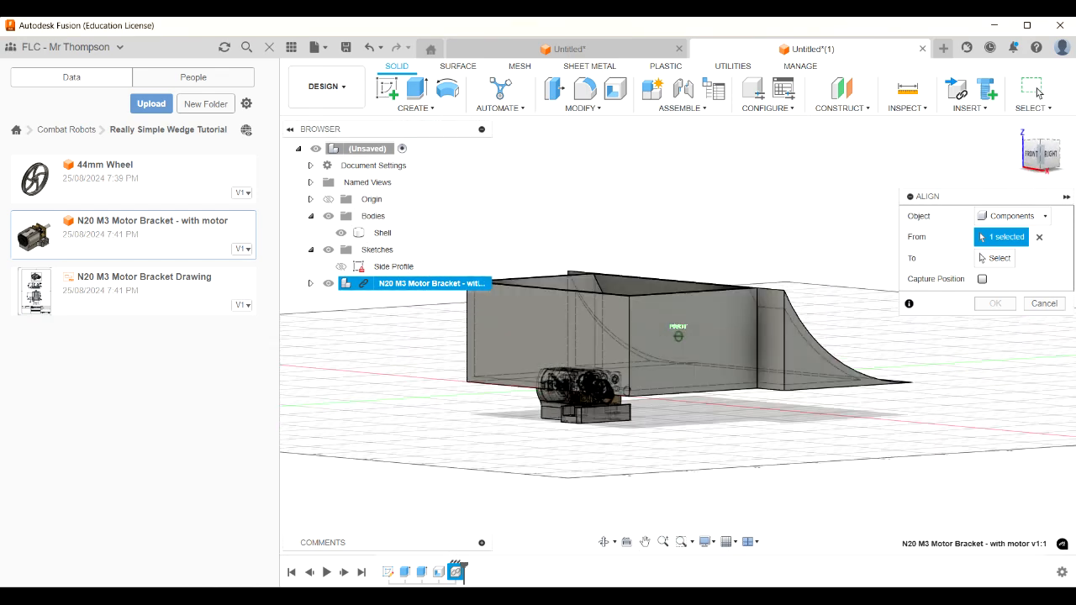
mouse_move(678, 336)
middle_mouse_down("shift")
mouse_move(576, 323)
mouse_move(513, 390)
middle_mouse_up("shift")
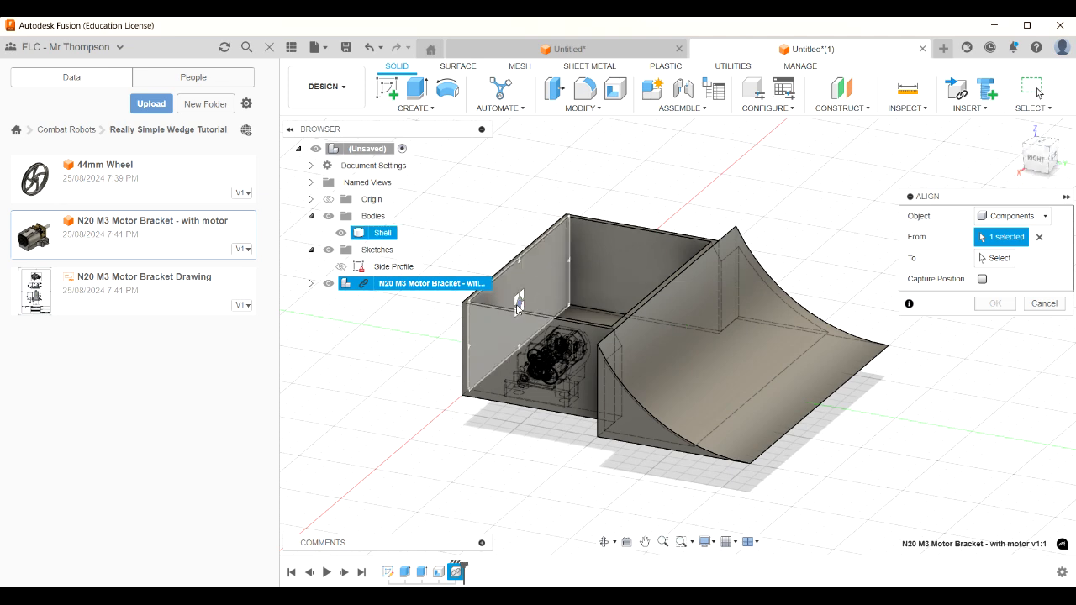
left_click(544, 270)
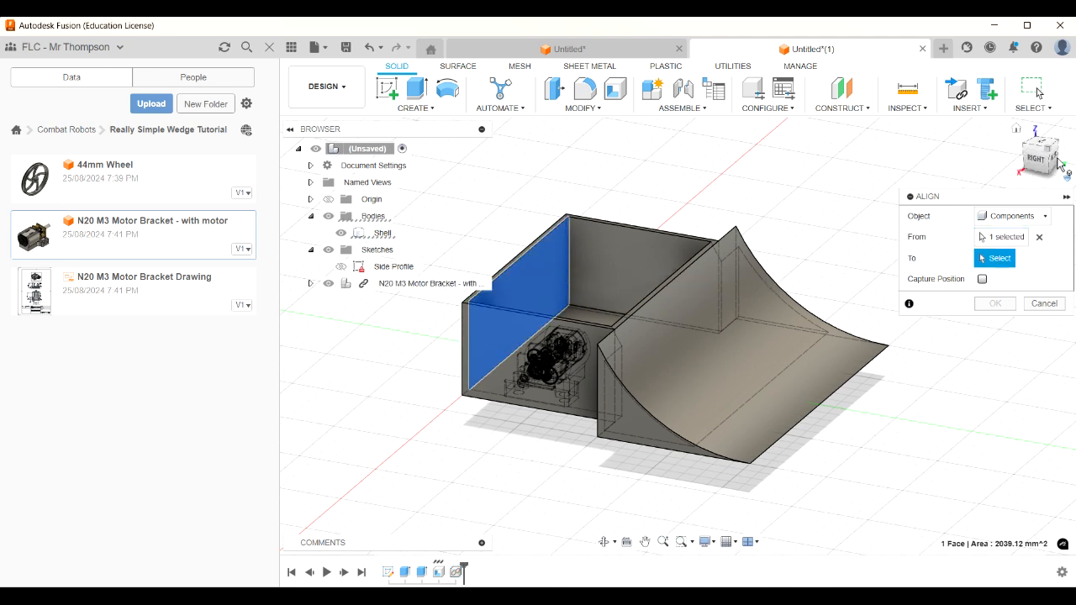
left_click_drag(1032, 170, 1069, 164)
scroll(559, 463, "up", 8)
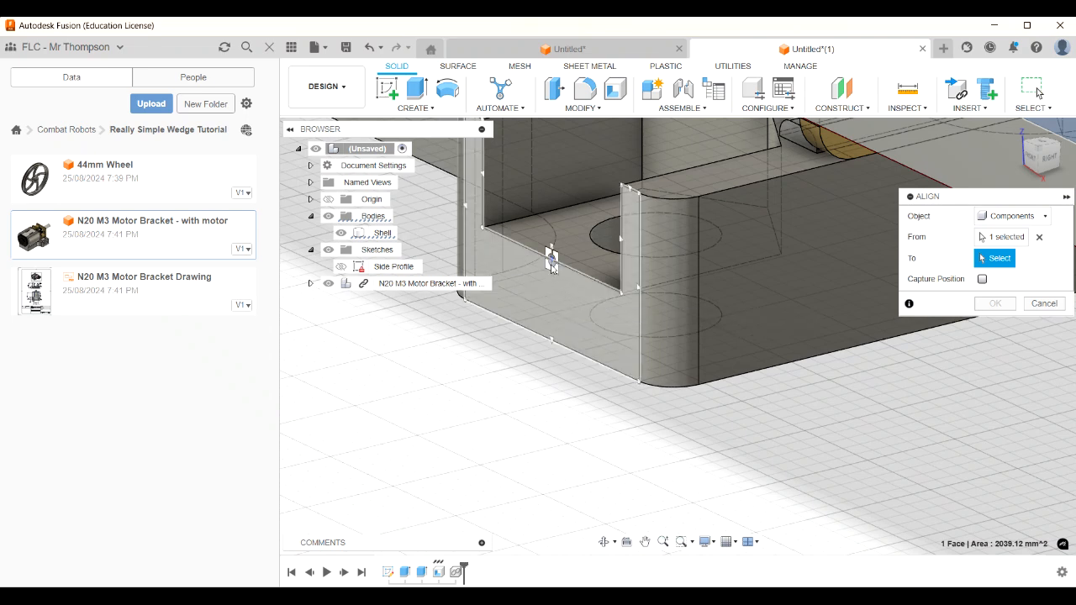
left_click(577, 313)
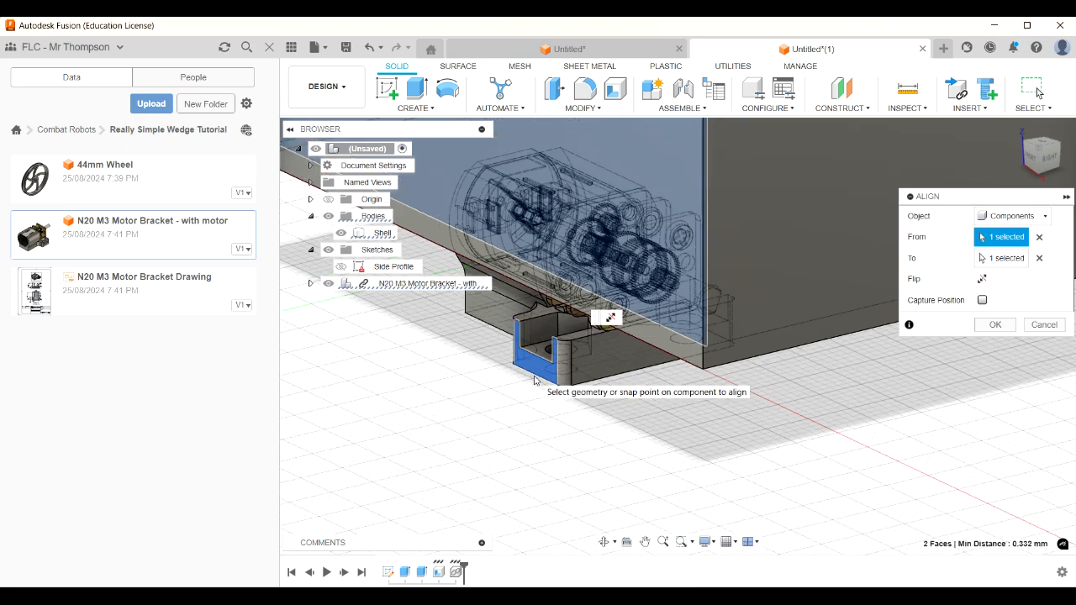
Align the motor bracket's underside with the inside floor of the shell
left_click(1044, 159)
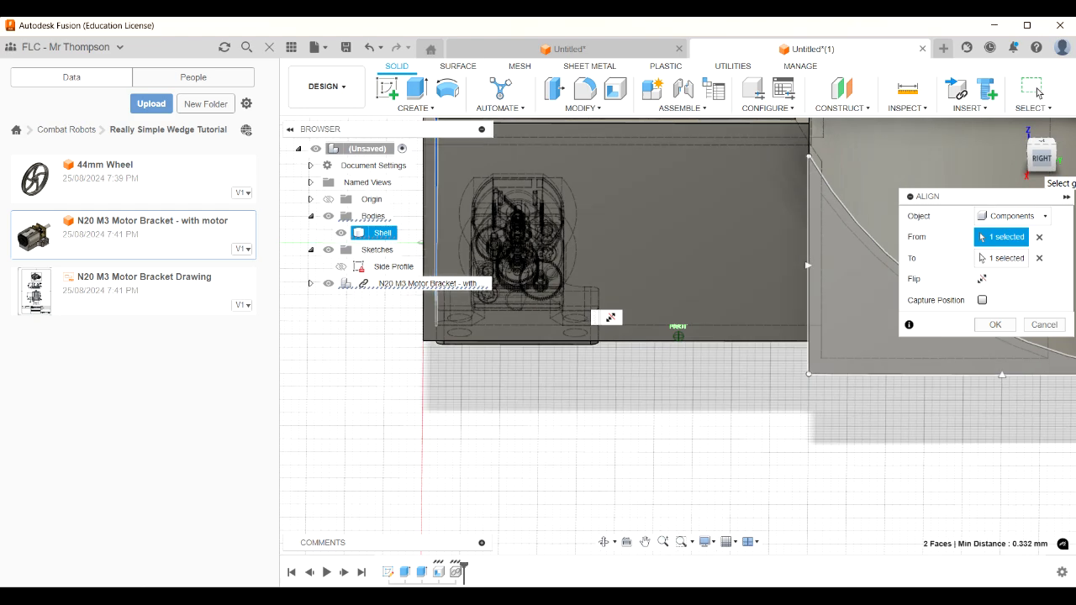
middle_click_drag(678, 336, 530, 389, "shift")
scroll(409, 377, "down", 5)
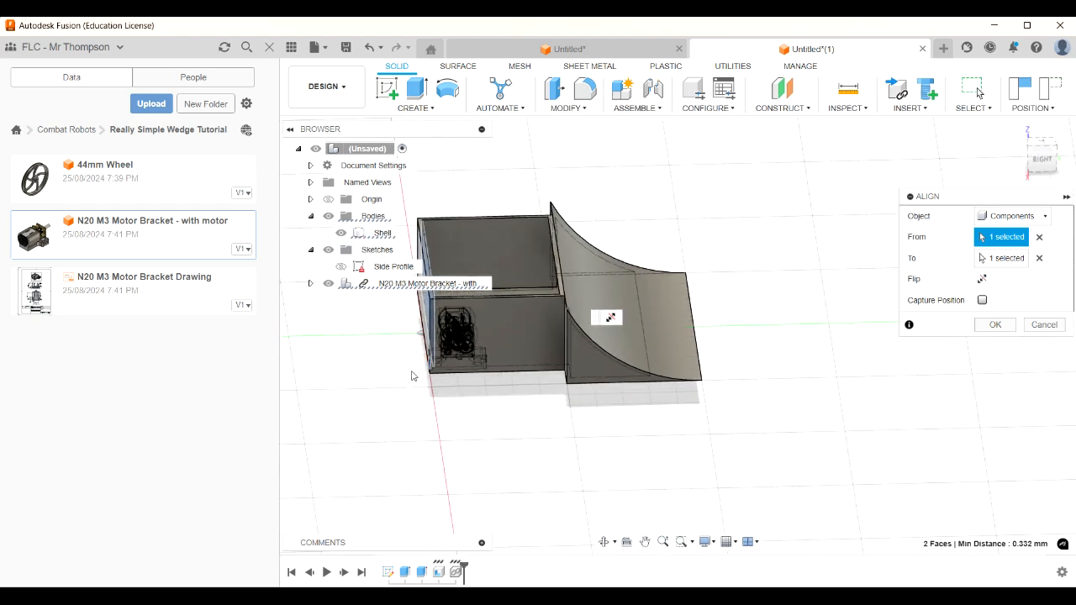
left_click(1040, 158)
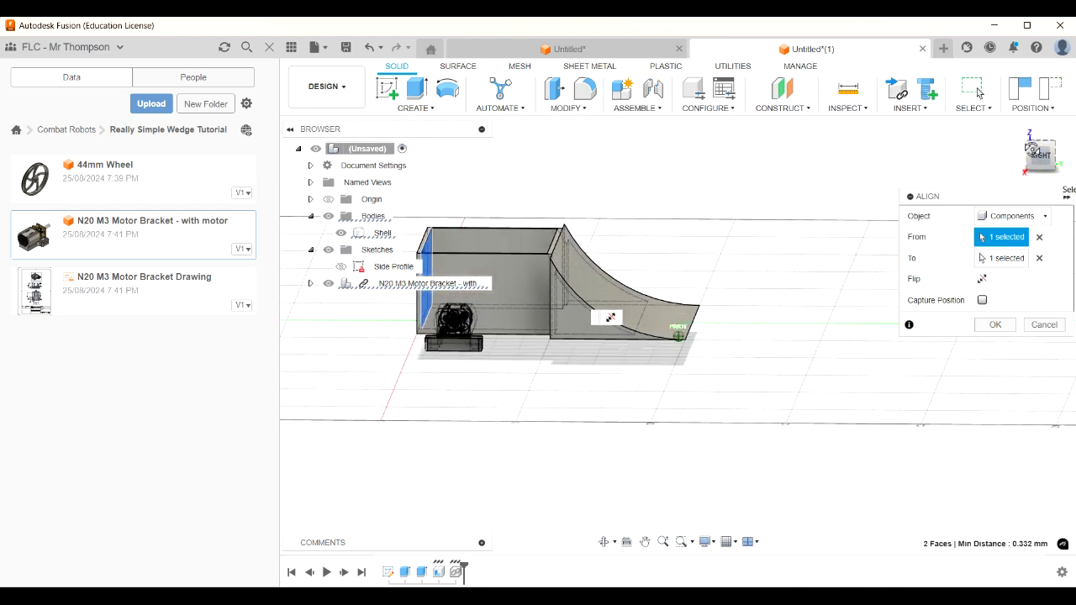
left_click_drag(1032, 150, 1049, 171)
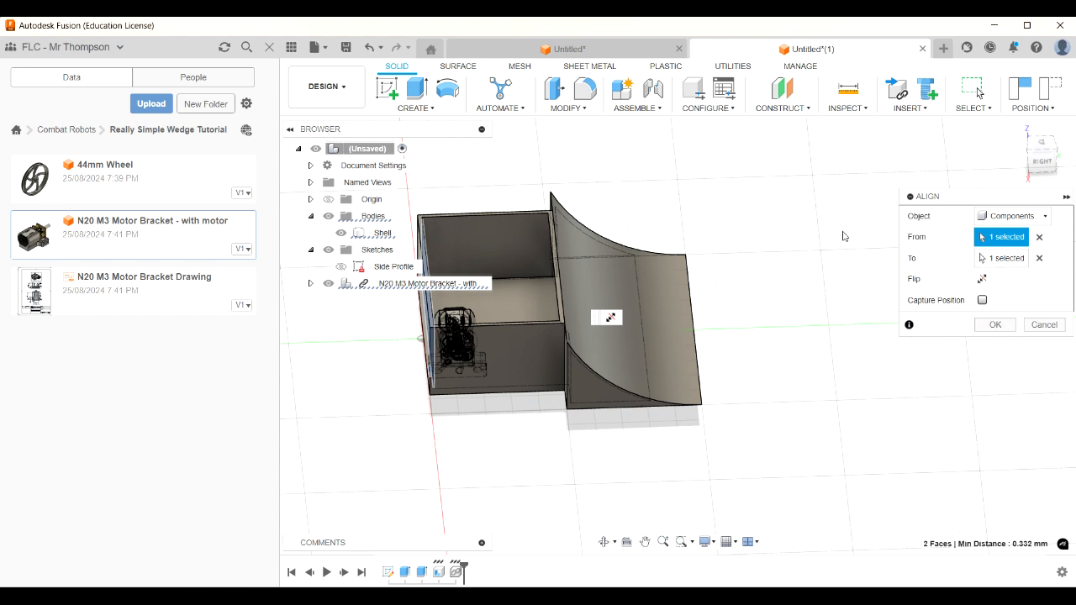
left_click(509, 301)
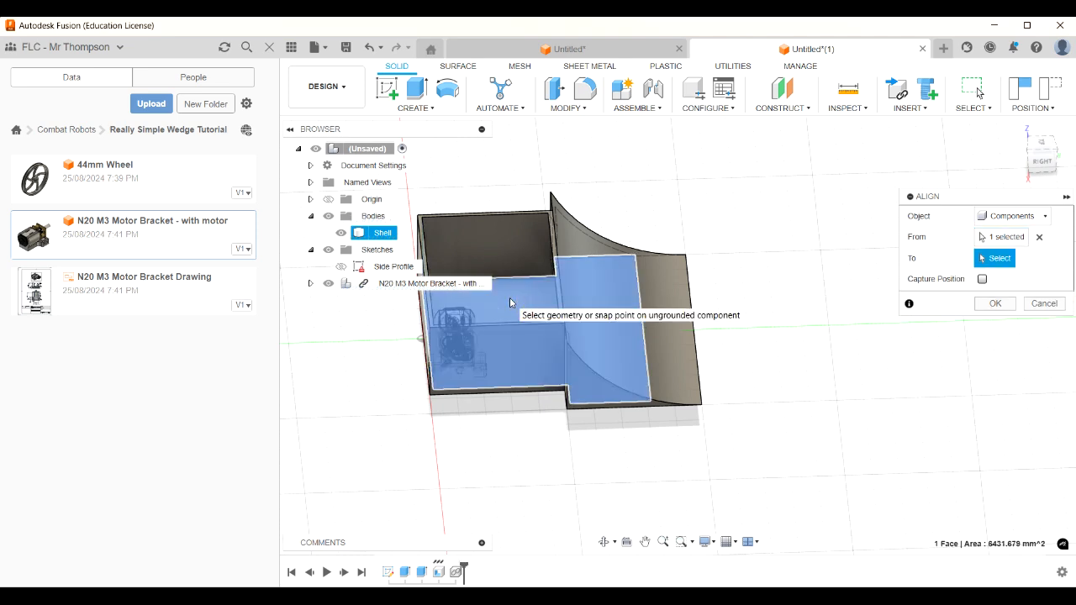
left_click(1044, 164)
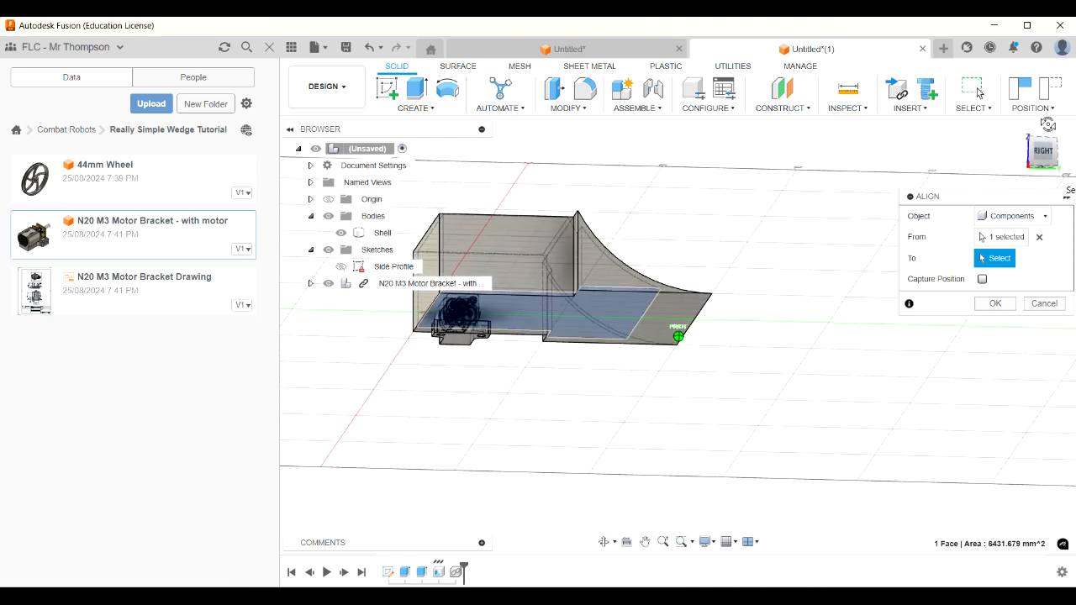
left_click_drag(1048, 125, 1049, 122)
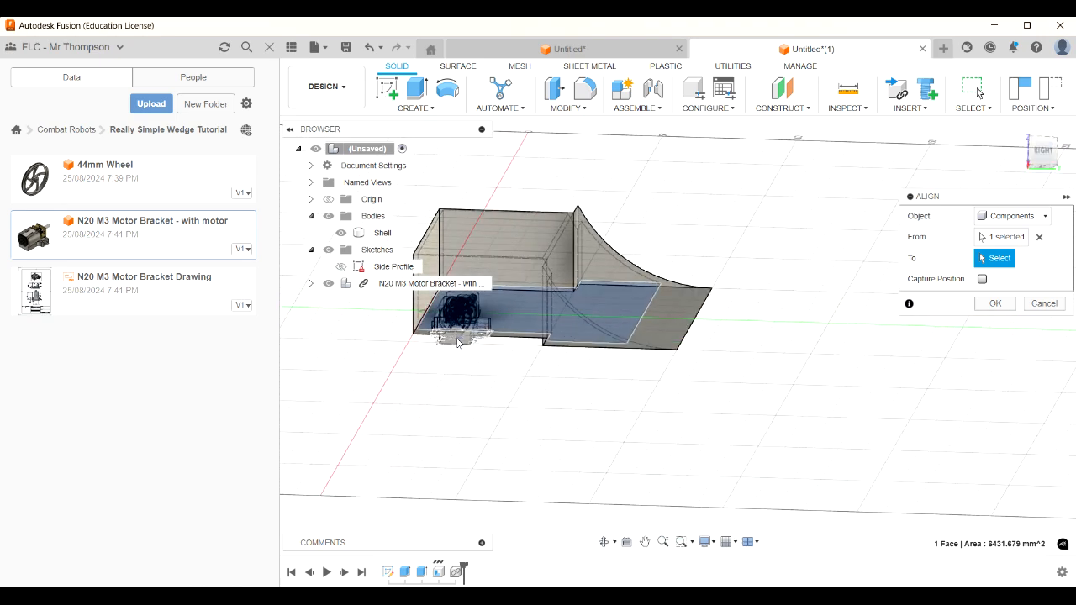
scroll(457, 340, "up", 3)
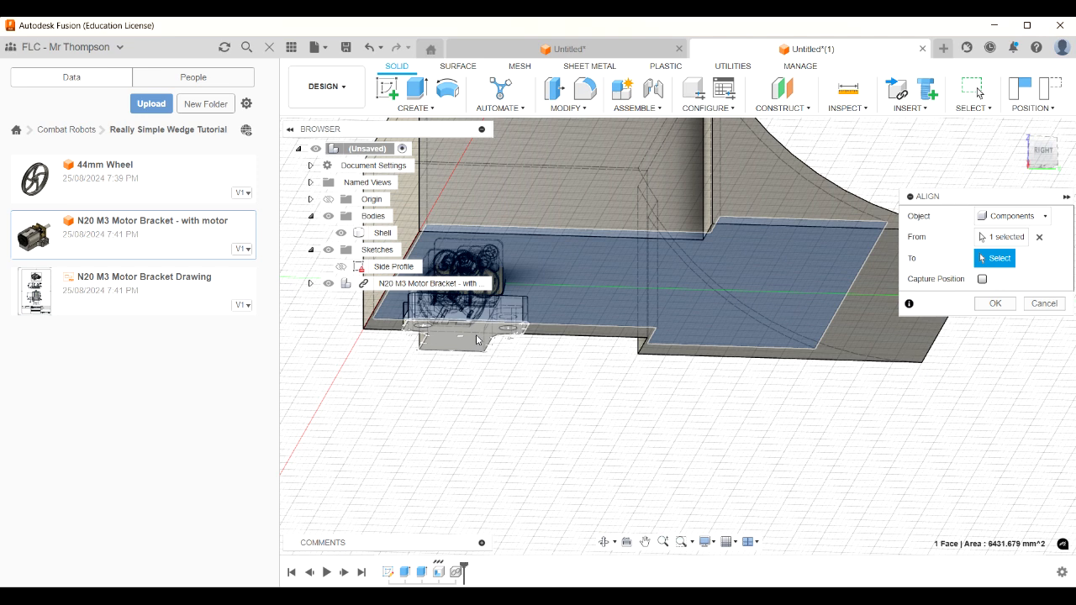
left_click(476, 340)
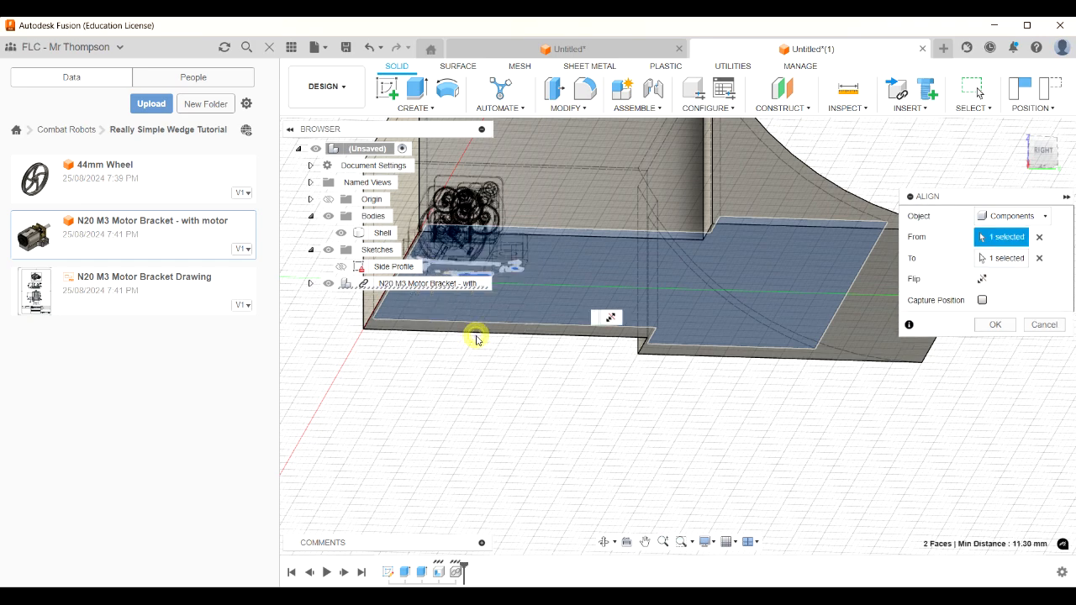
Align the motor's front gearbox plate with the inner face of the box's side wall and accept the alignment
mouse_move(1049, 160)
left_mouse_down()
mouse_move(1032, 189)
mouse_move(1041, 206)
left_mouse_up()
mouse_move(679, 437)
middle_mouse_down("shift")
mouse_move(675, 344)
mouse_move(630, 374)
mouse_move(643, 416)
mouse_move(677, 448)
mouse_move(664, 483)
mouse_move(661, 458)
mouse_move(679, 443)
mouse_move(649, 460)
mouse_move(542, 472)
mouse_move(540, 486)
middle_mouse_up("shift")
middle_click_drag(509, 344, 616, 273, "shift")
scroll(633, 258, "down", 5)
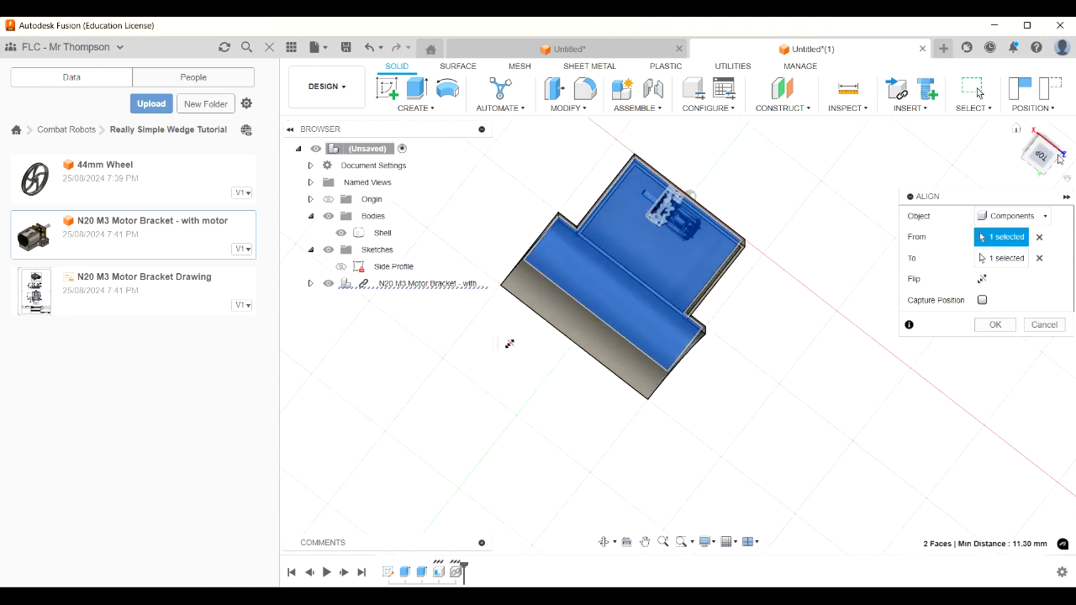
middle_click_drag(509, 344, 510, 344, "shift")
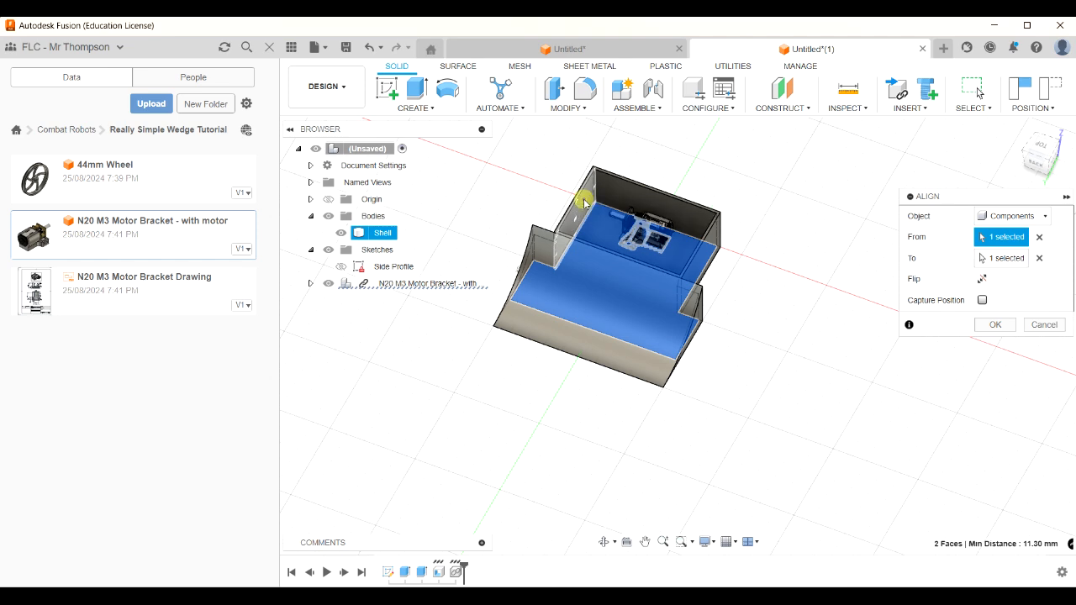
left_click(585, 203)
left_click_drag(1042, 166, 1074, 168)
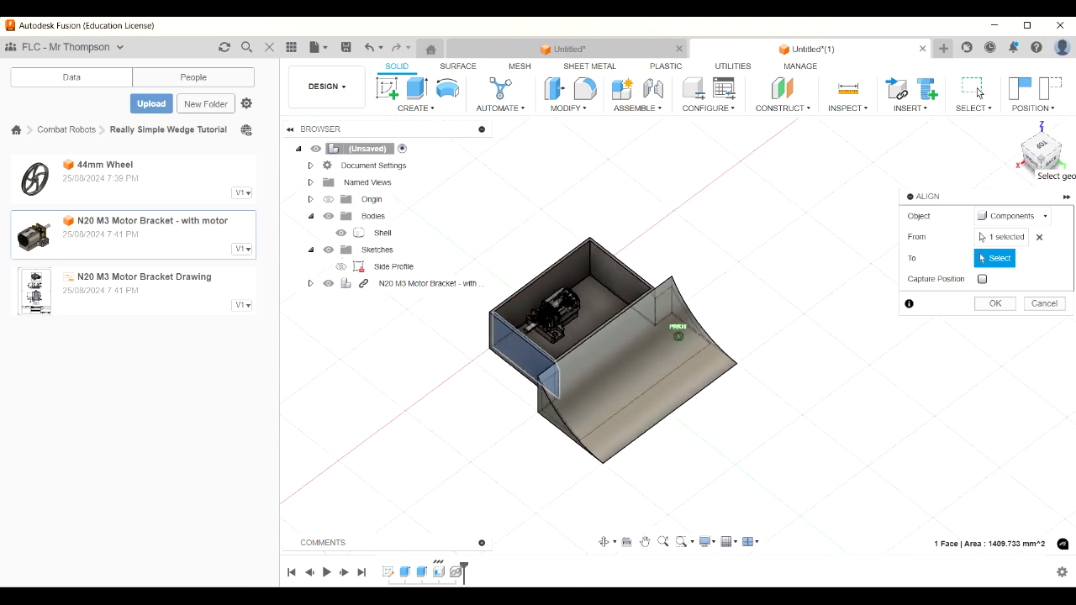
scroll(535, 323, "up", 6)
scroll(532, 324, "up", 2)
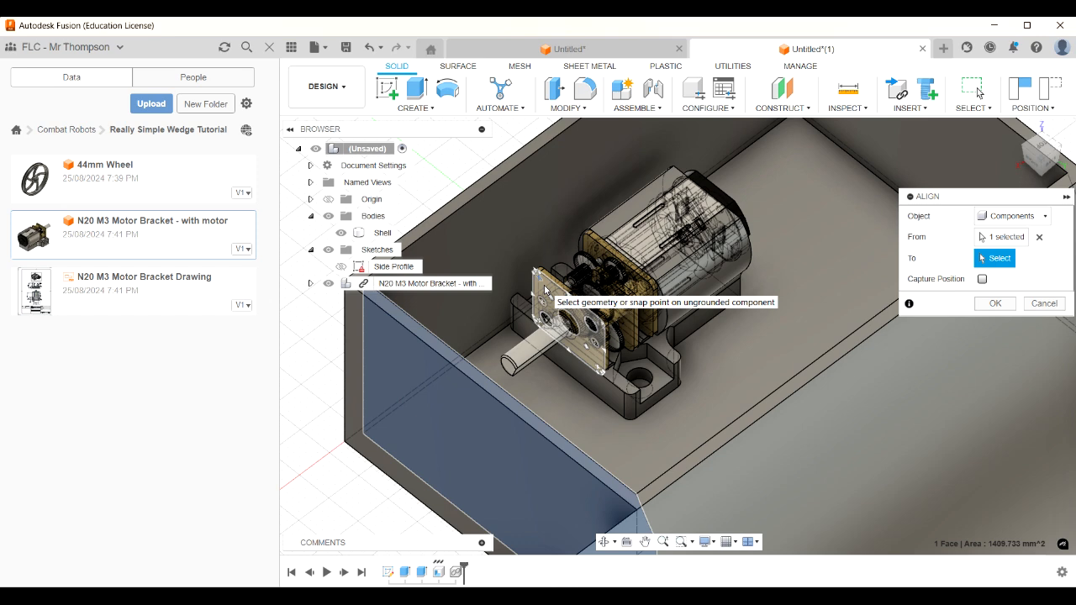
left_click(544, 290)
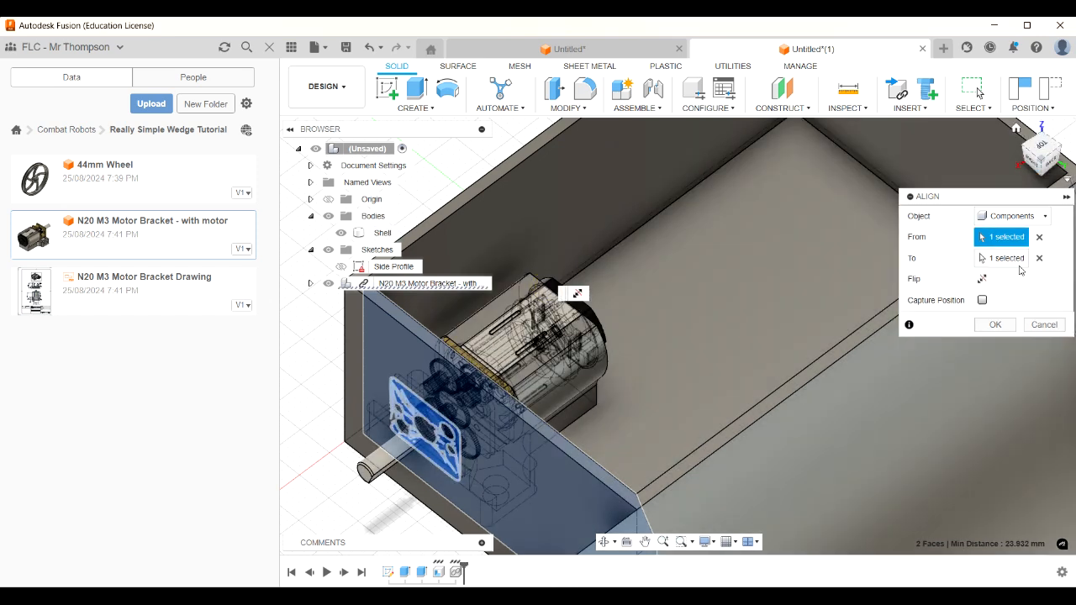
left_click(996, 325)
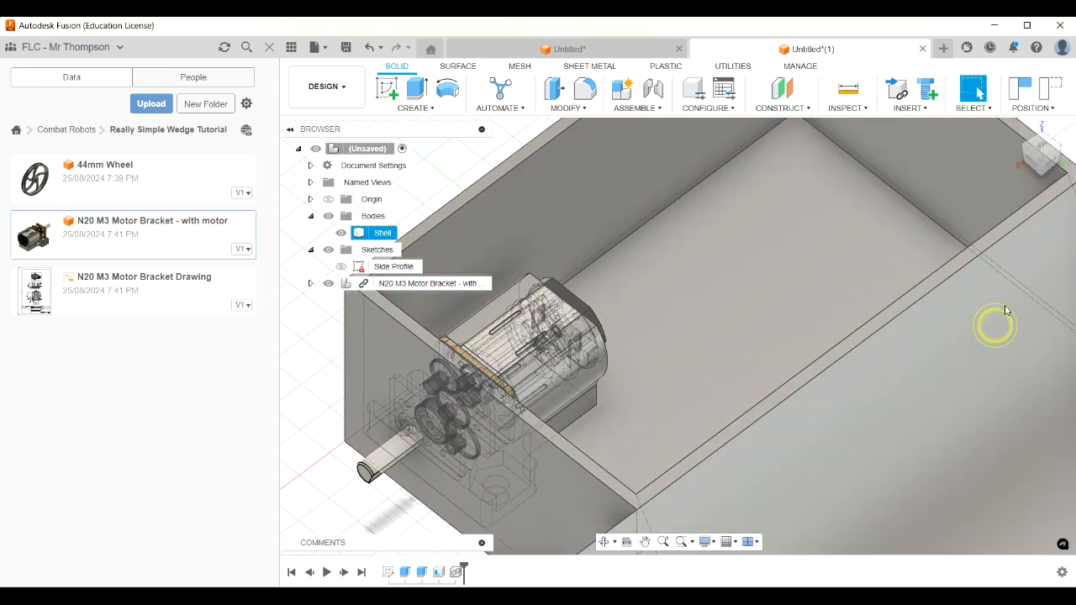
Move the N20 M3 motor bracket component -13 mm along X, away from the shell's rear wall, and capture its position
left_click_drag(1040, 149, 1063, 164)
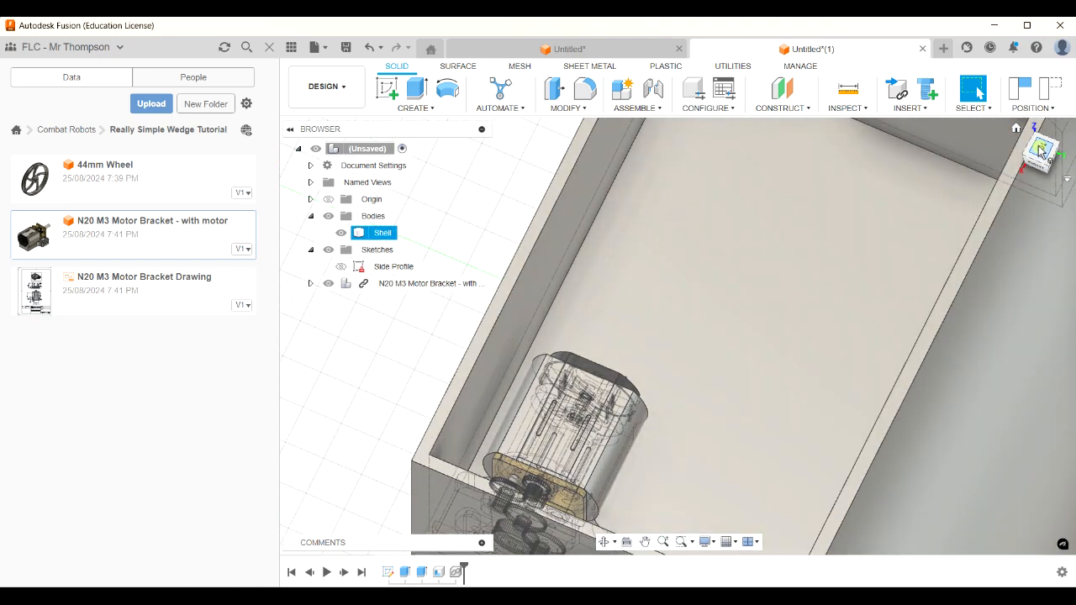
left_click(1040, 149)
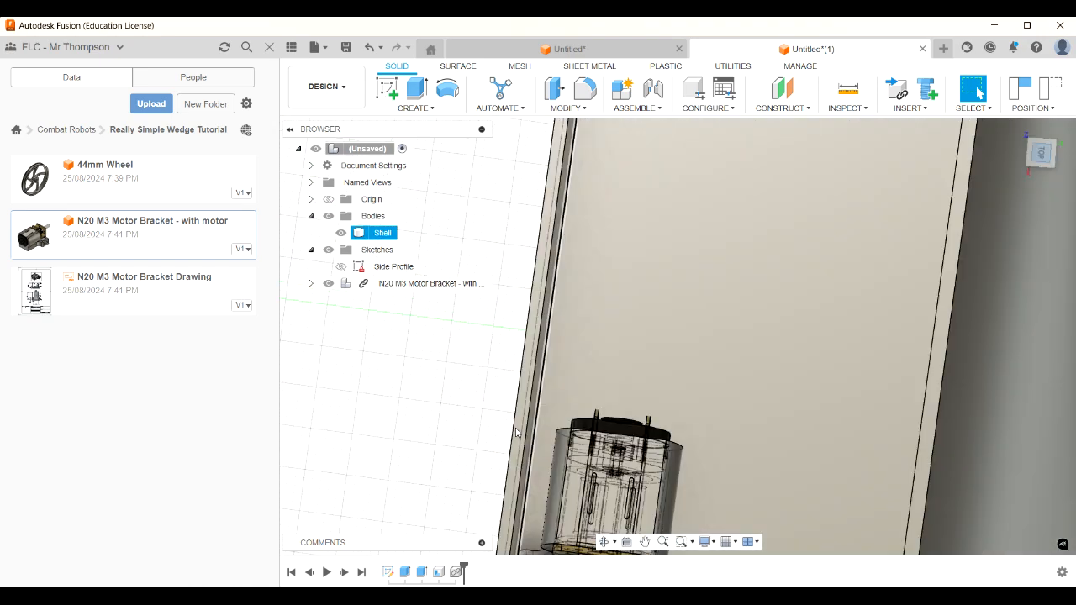
scroll(550, 498, "up", 5)
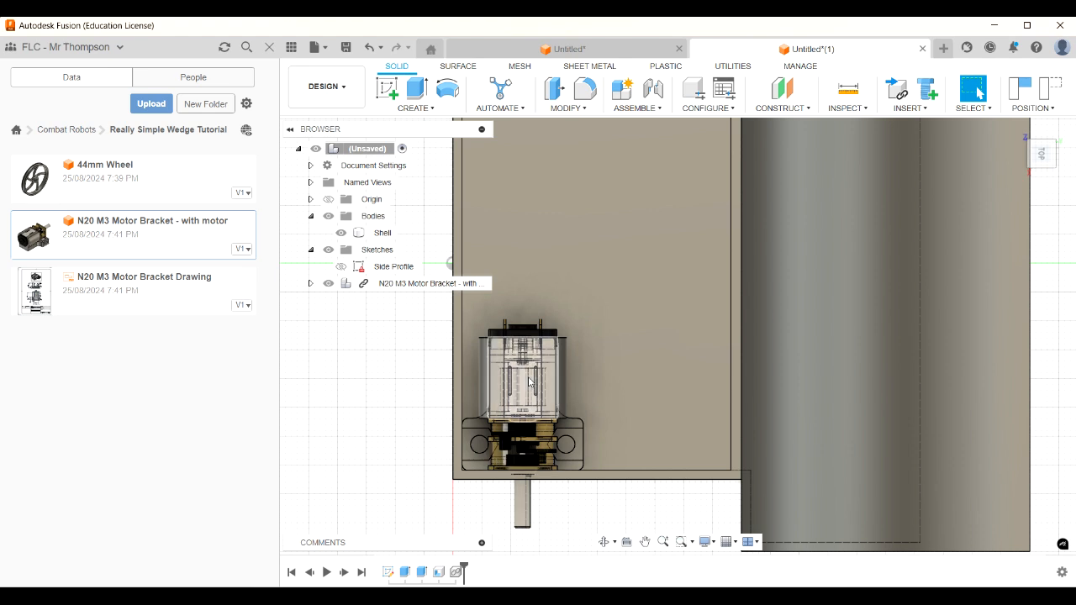
left_click(708, 404)
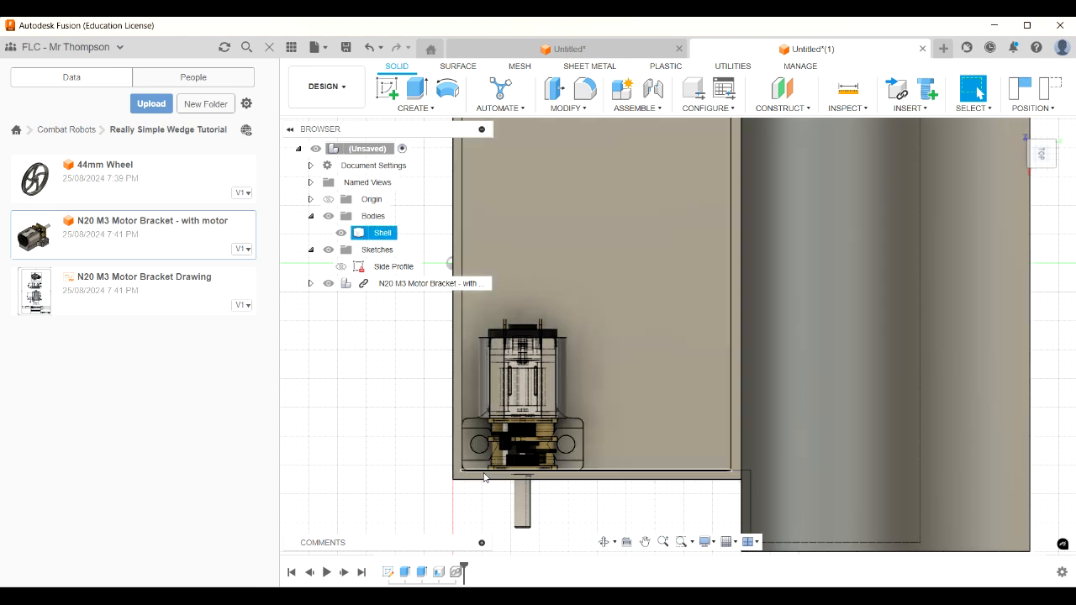
left_click(496, 494)
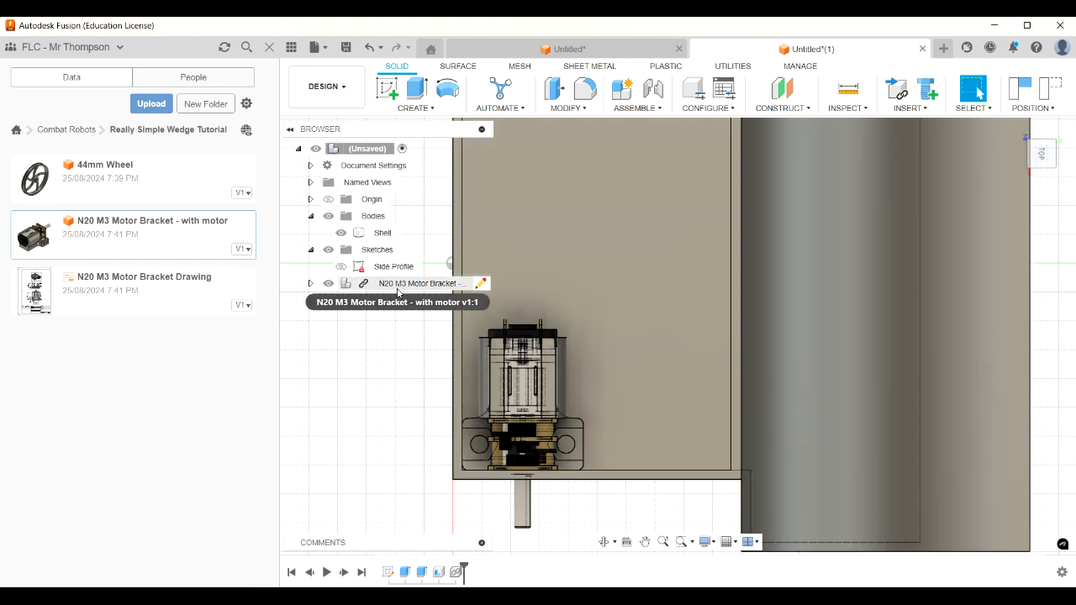
left_click(384, 284)
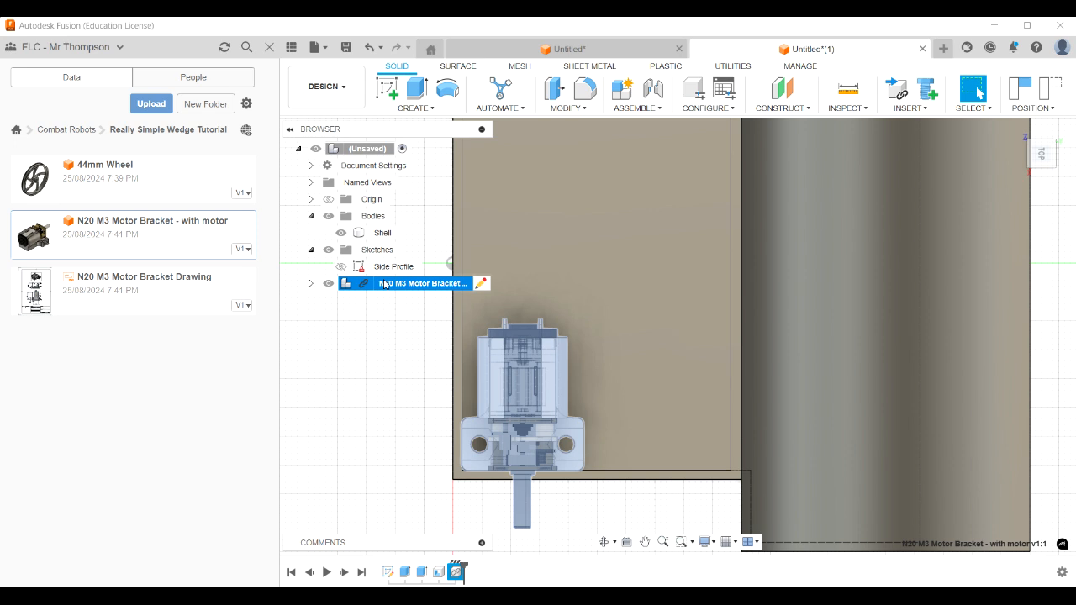
key("m")
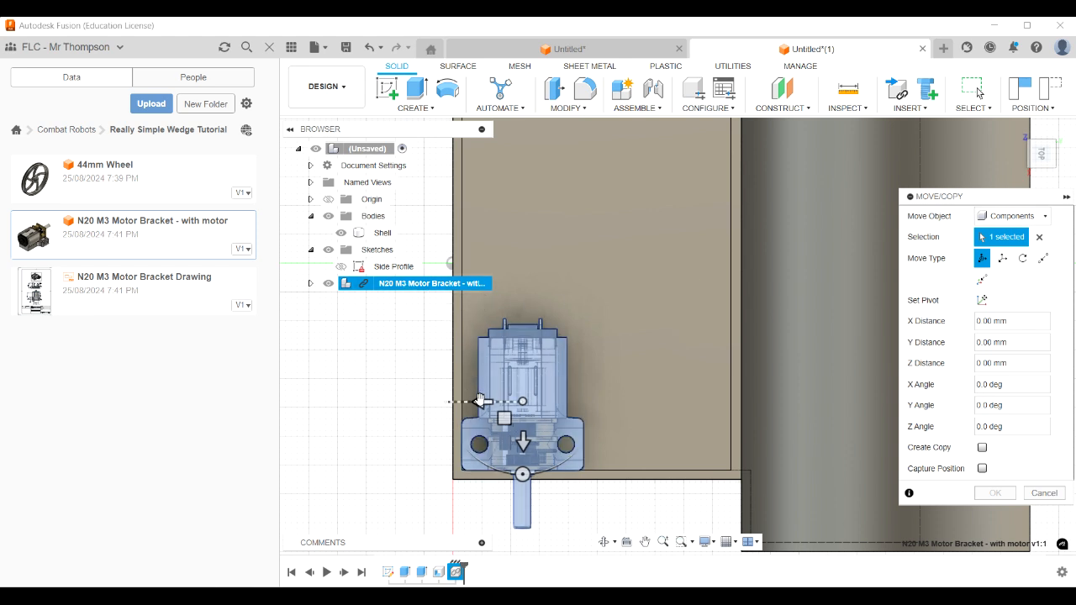
left_click_drag(481, 402, 555, 402)
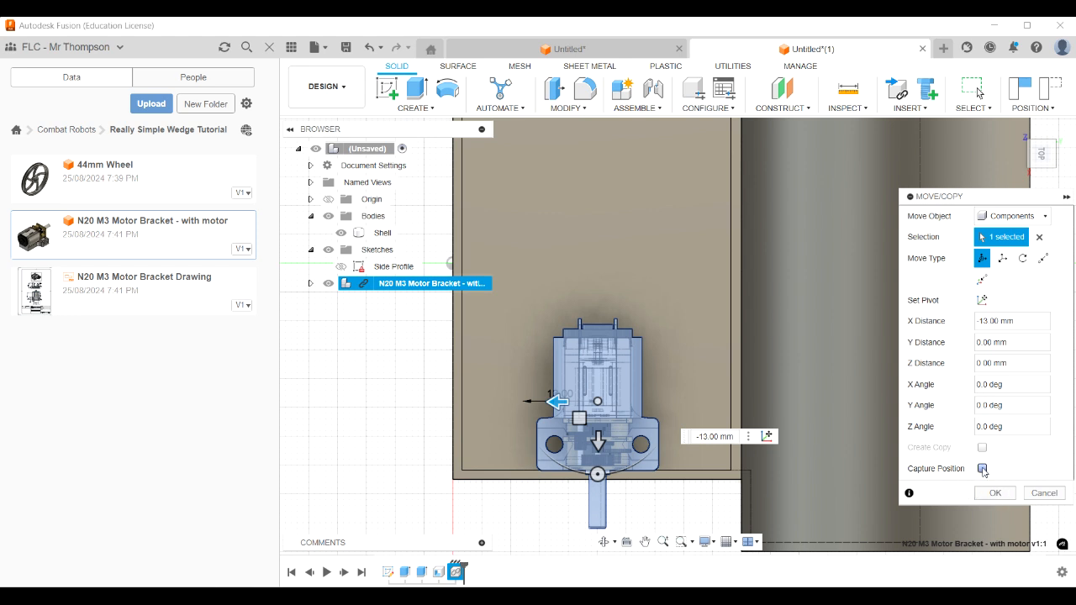
left_click(981, 469)
scroll(609, 500, "up", 3)
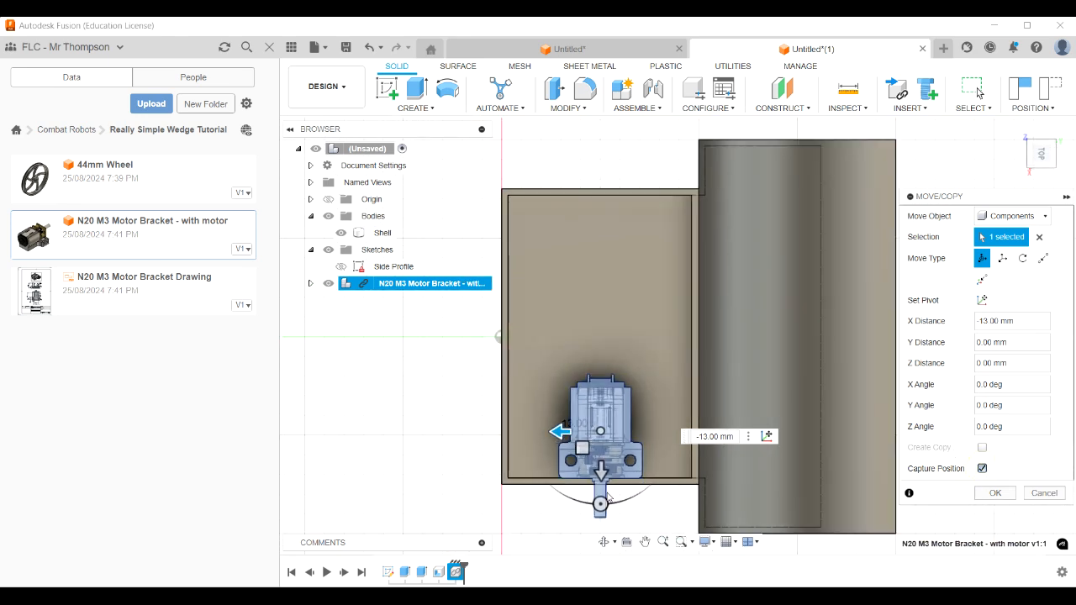
scroll(575, 496, "down", 2)
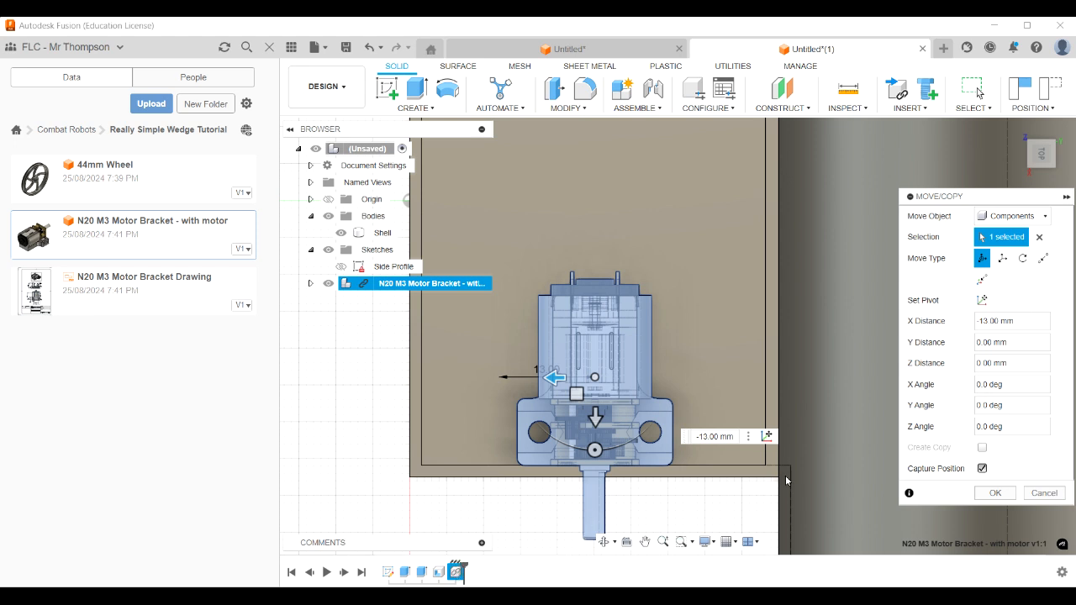
left_click(992, 492)
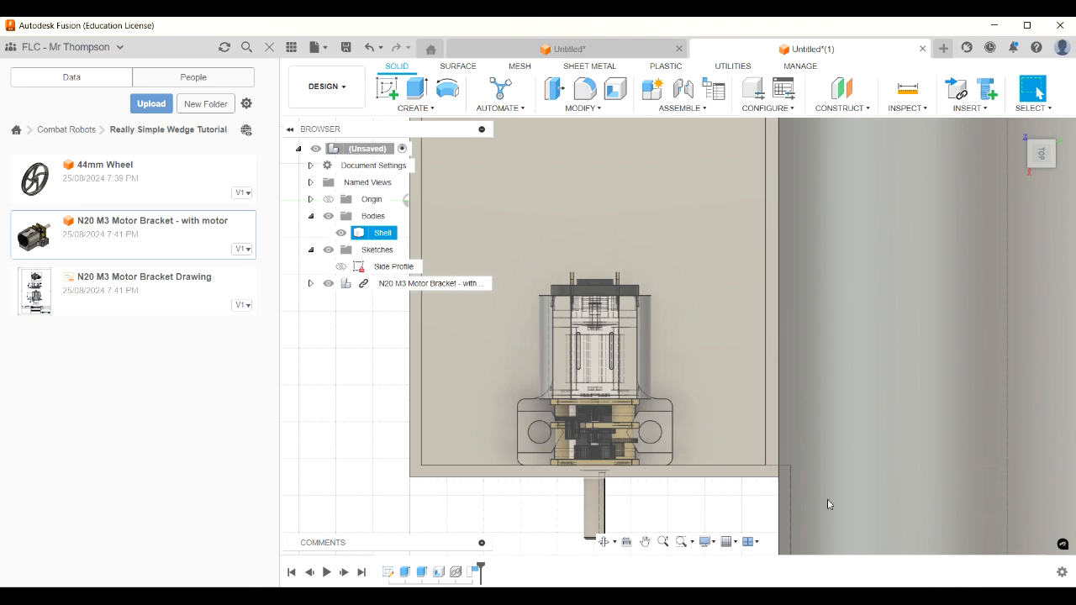
Examine the motor's placement inside the shell and where its output shaft passes through the side wall
left_click(1015, 127)
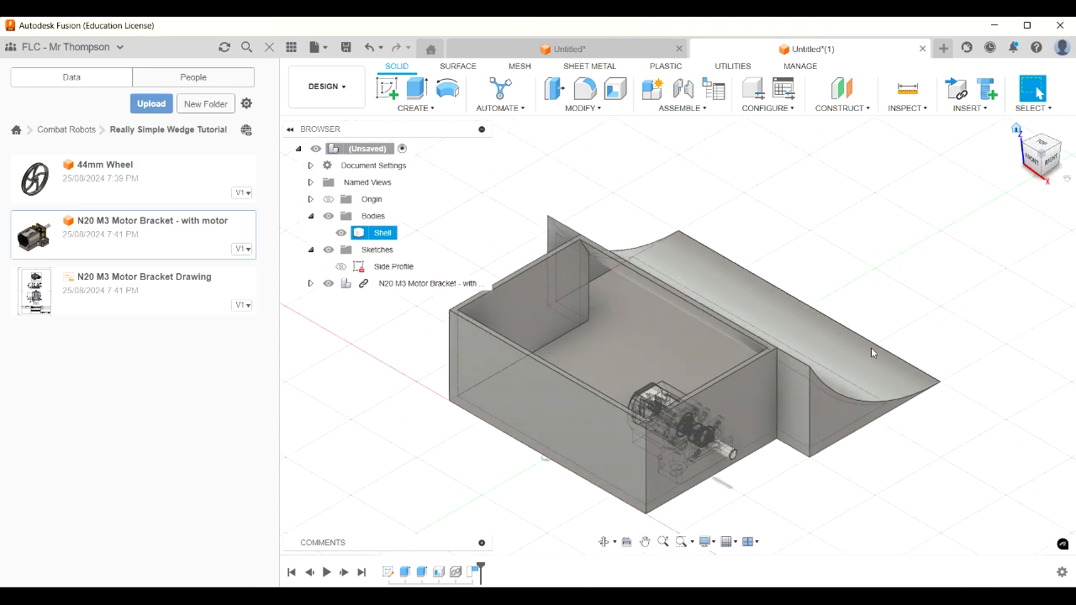
scroll(583, 464, "down", 3)
scroll(584, 463, "up", 5)
scroll(727, 462, "up", 3)
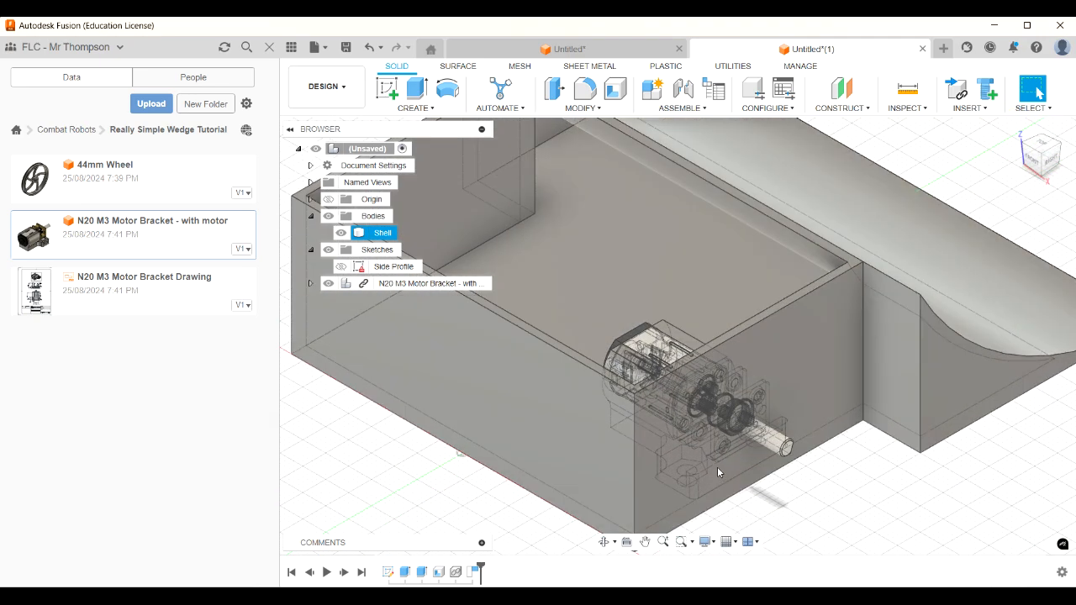
scroll(717, 468, "down", 4)
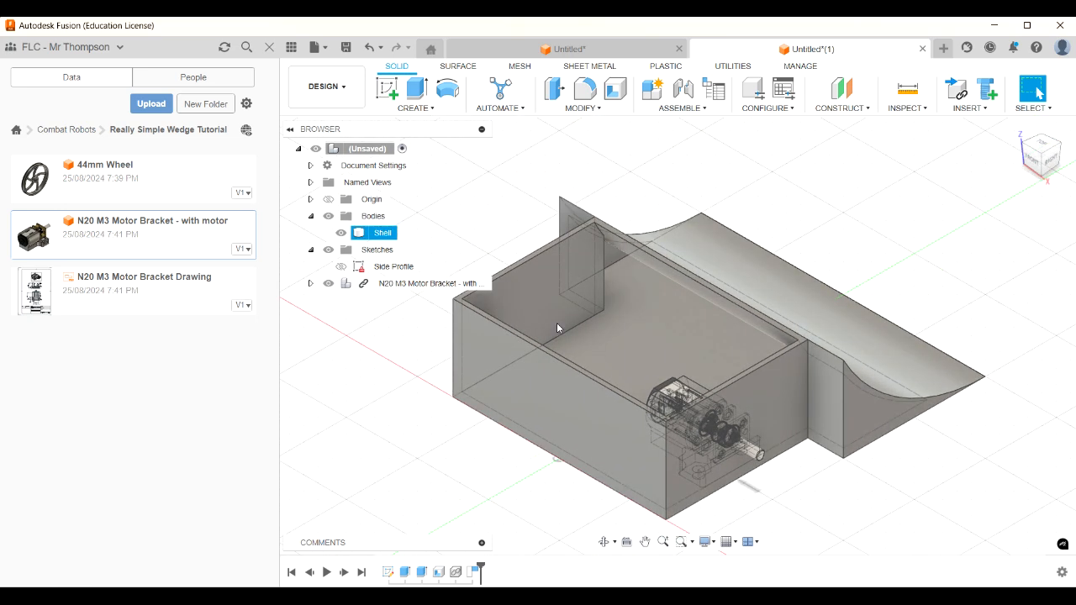
key("Escape")
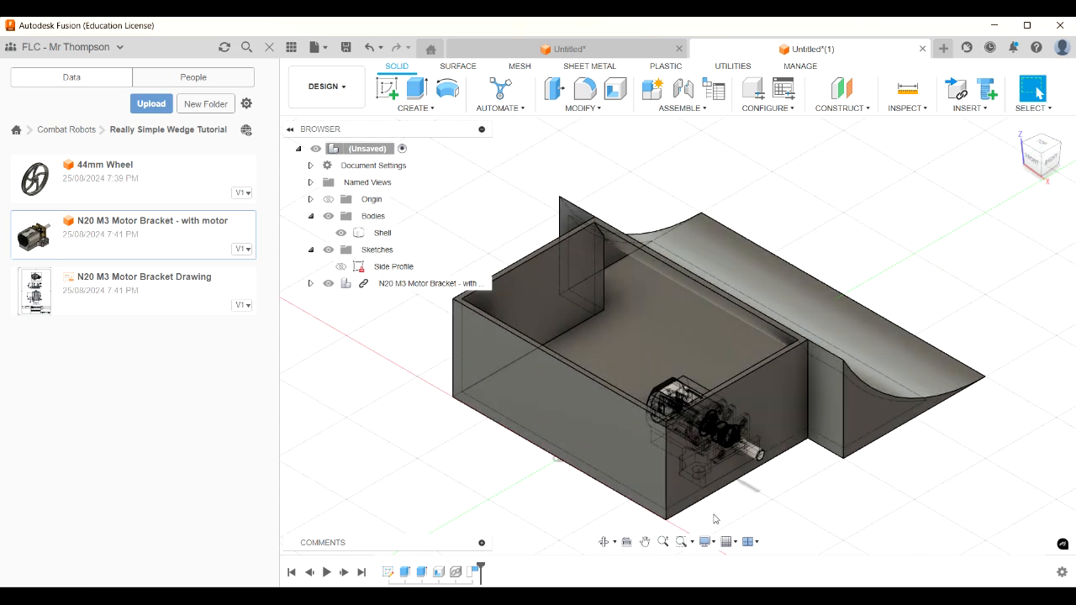
left_click(710, 490)
scroll(713, 483, "up", 2)
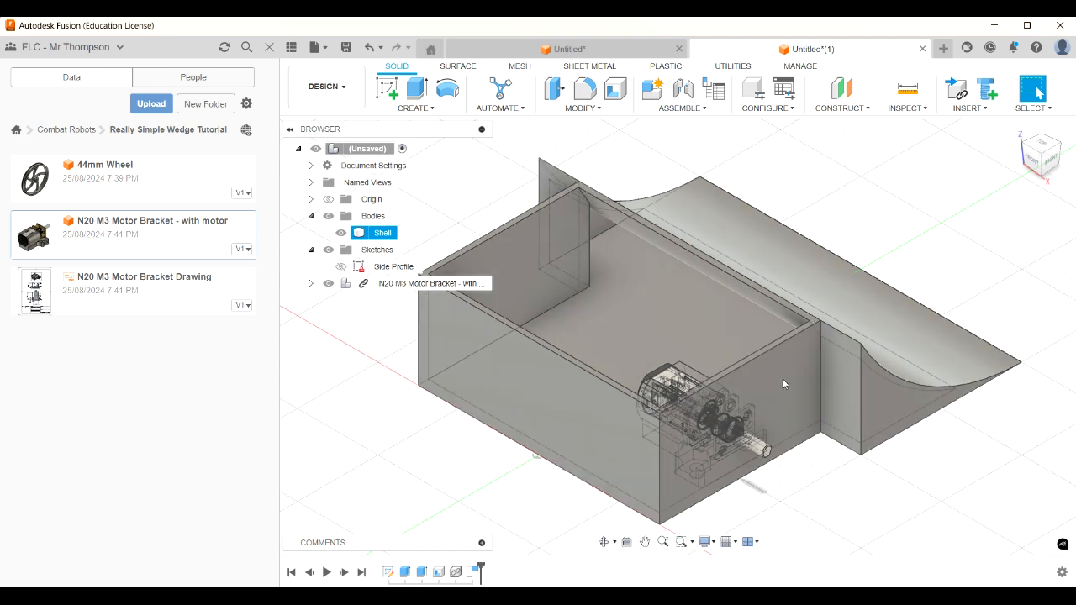
scroll(719, 453, "up", 4)
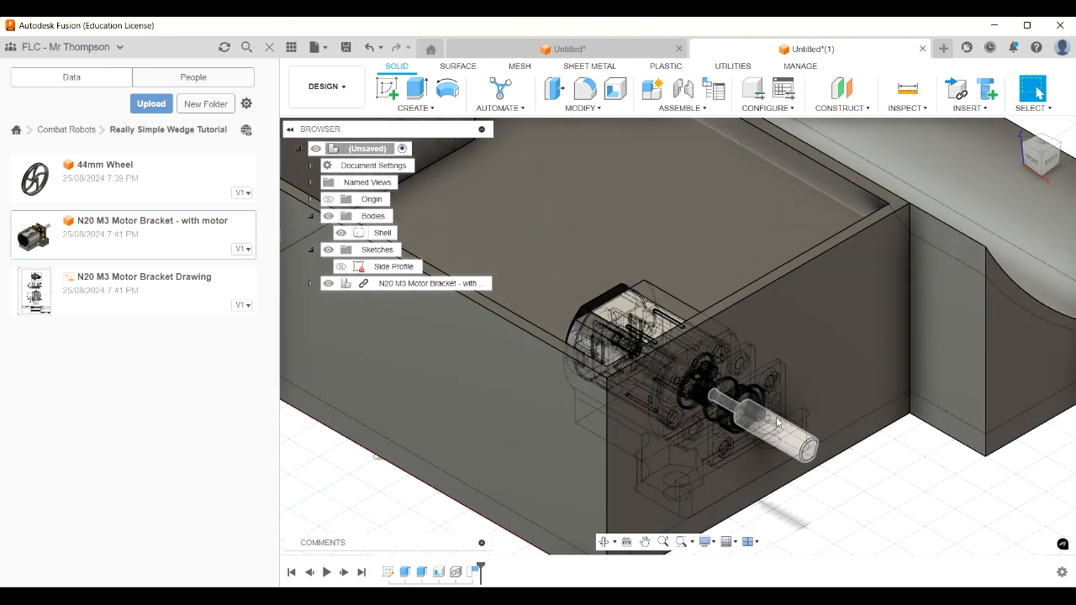
scroll(728, 433, "down", 2)
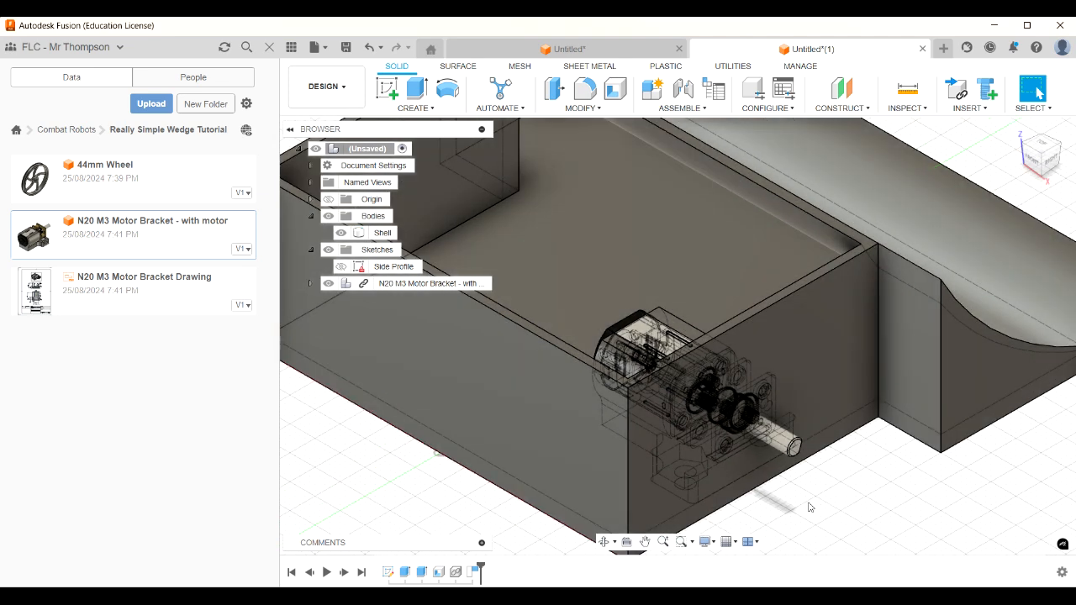
scroll(809, 507, "down", 3)
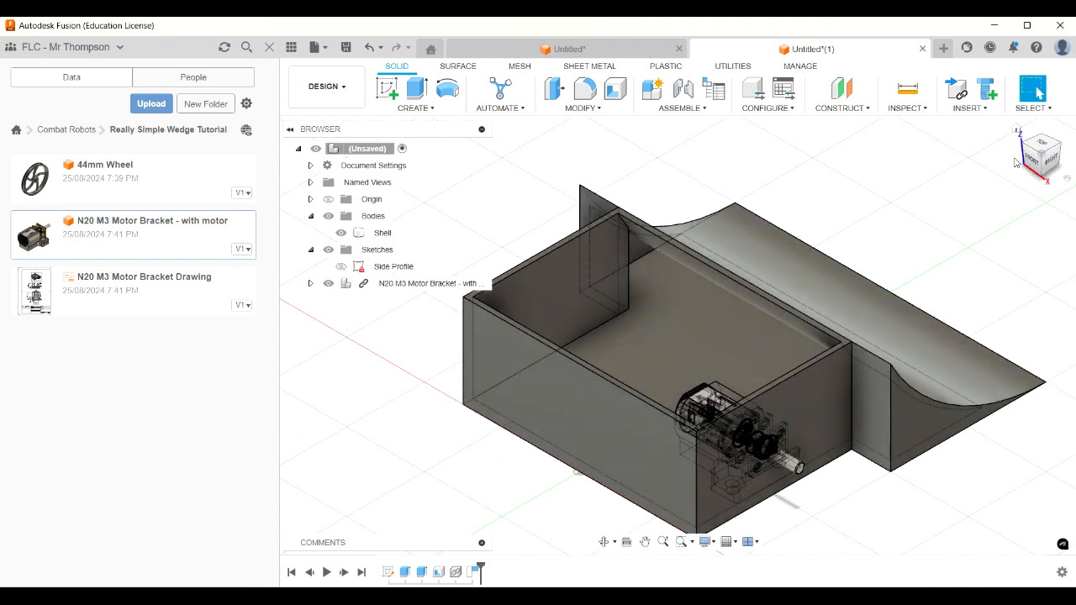
Start a sketch on the outer face of the shell's side wall that the motor shaft passes through
mouse_move(1031, 160)
left_mouse_down()
mouse_move(1019, 152)
mouse_move(1040, 152)
left_mouse_up()
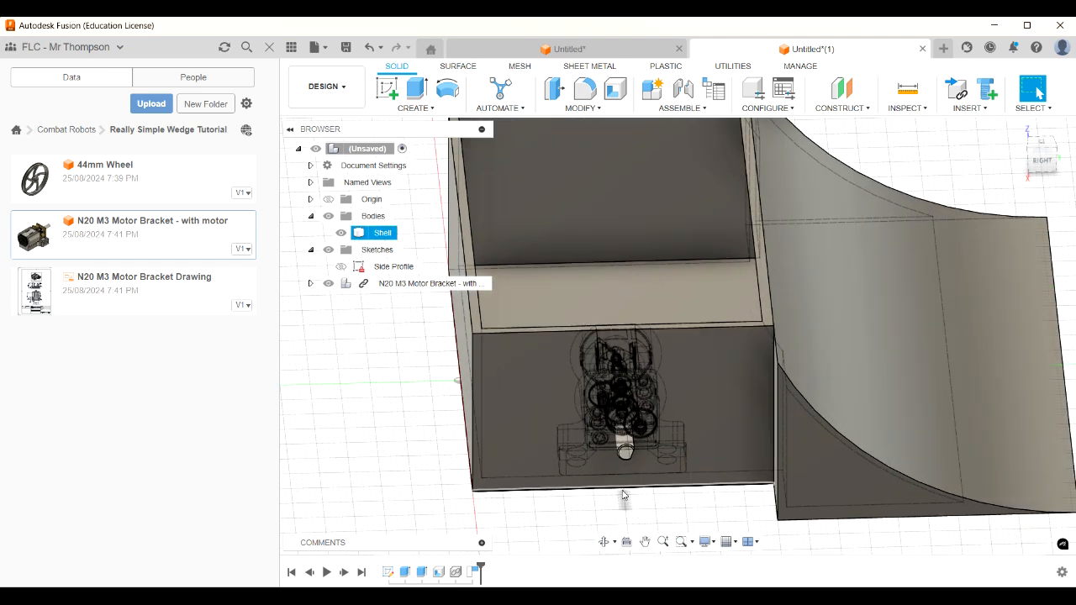
scroll(623, 495, "down", 2)
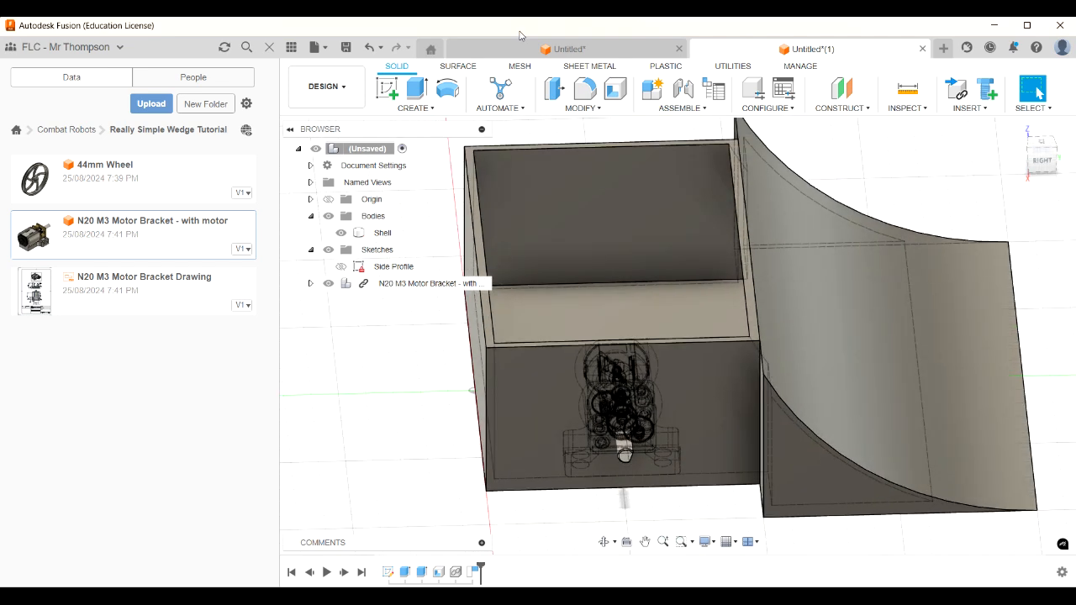
left_click(388, 88)
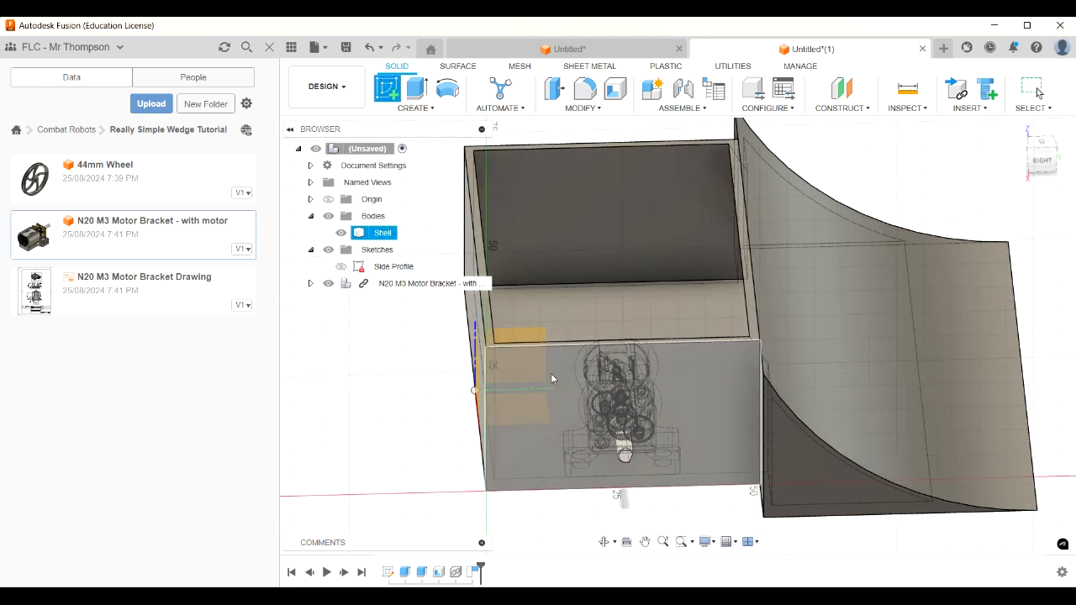
left_click(553, 370)
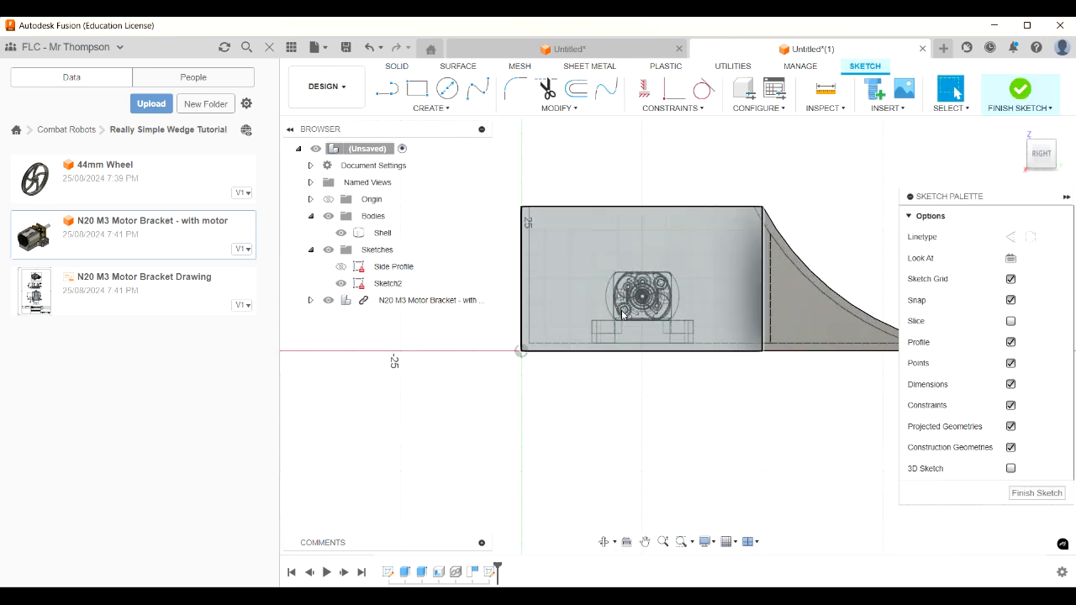
Select the two straight vertical side edges of the motor's front gearbox plate for projection into the sketch with Projection Link on
scroll(622, 314, "up", 2)
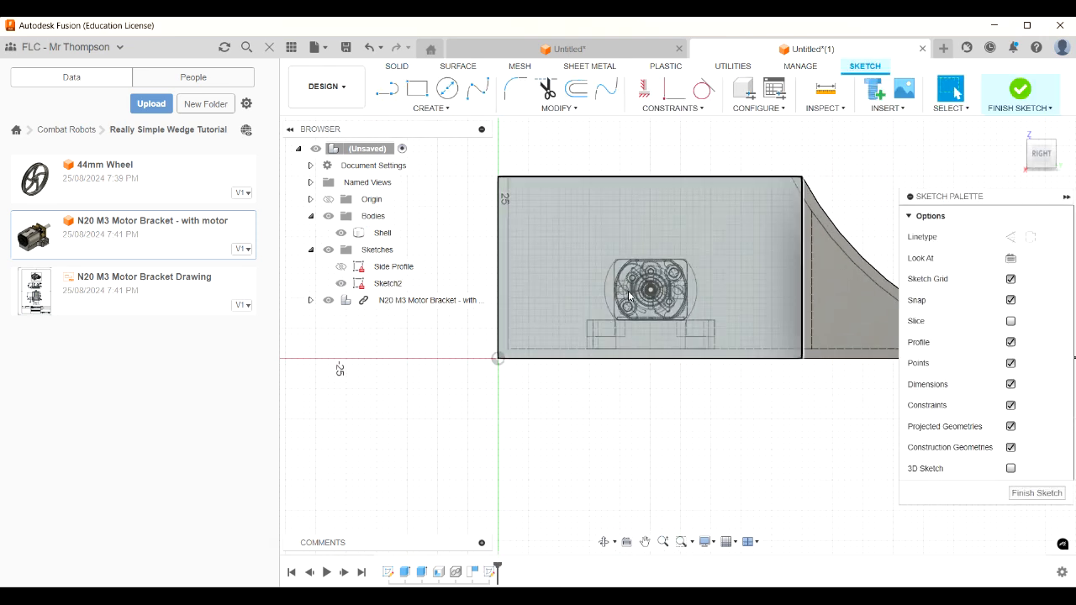
scroll(629, 295, "up", 3)
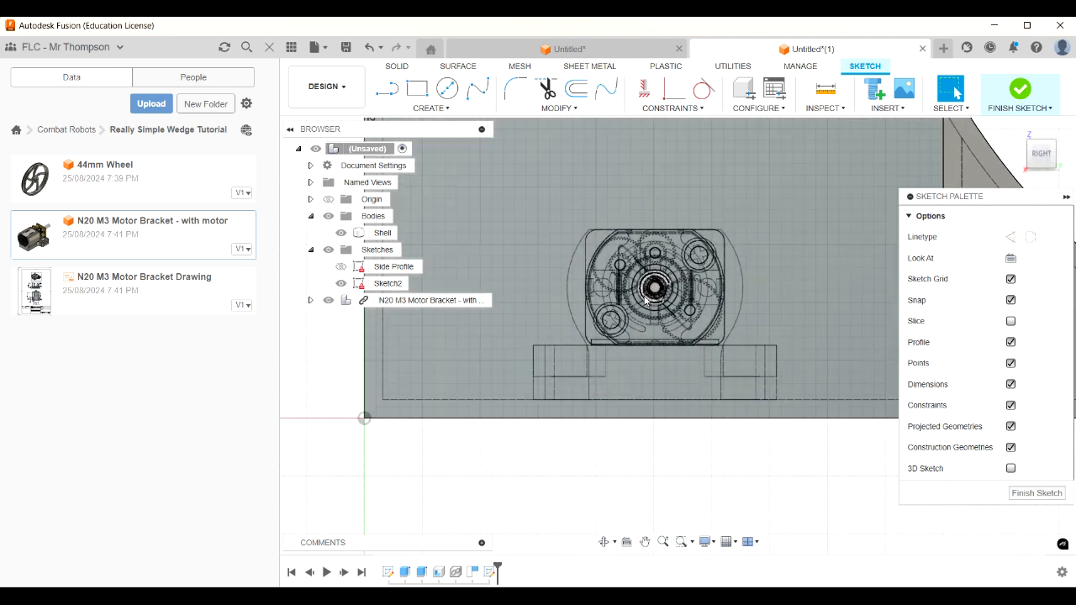
scroll(653, 313, "up", 1)
scroll(654, 312, "down", 1)
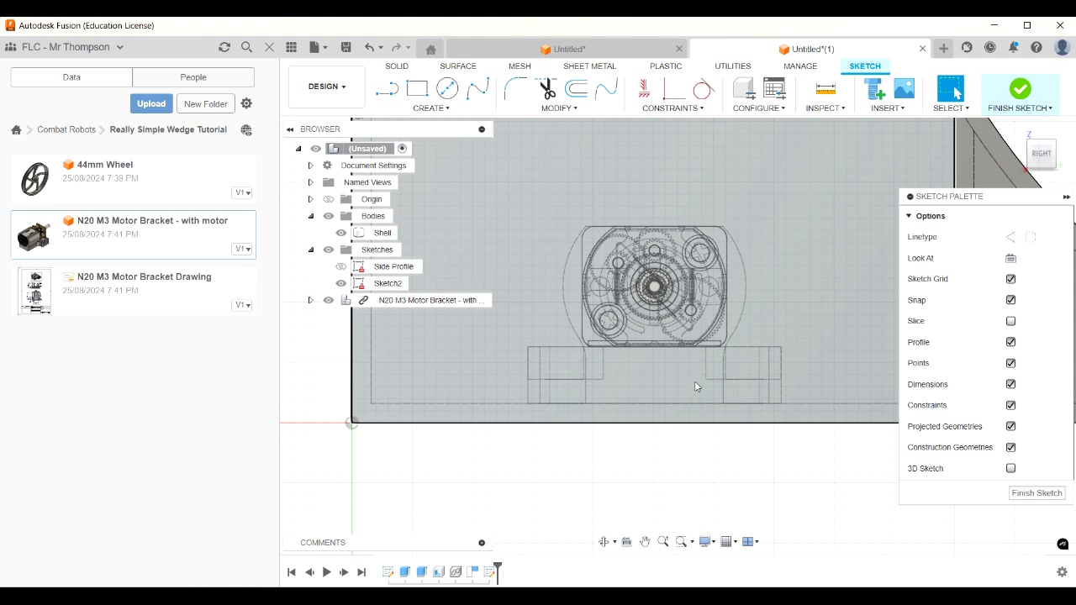
key("p")
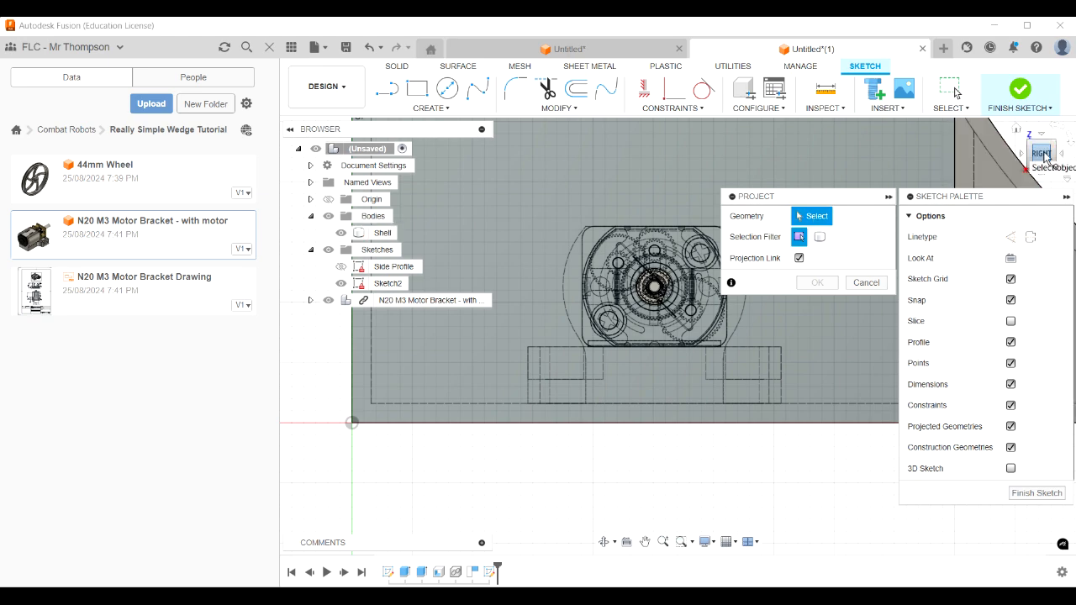
left_click_drag(1043, 156, 992, 177)
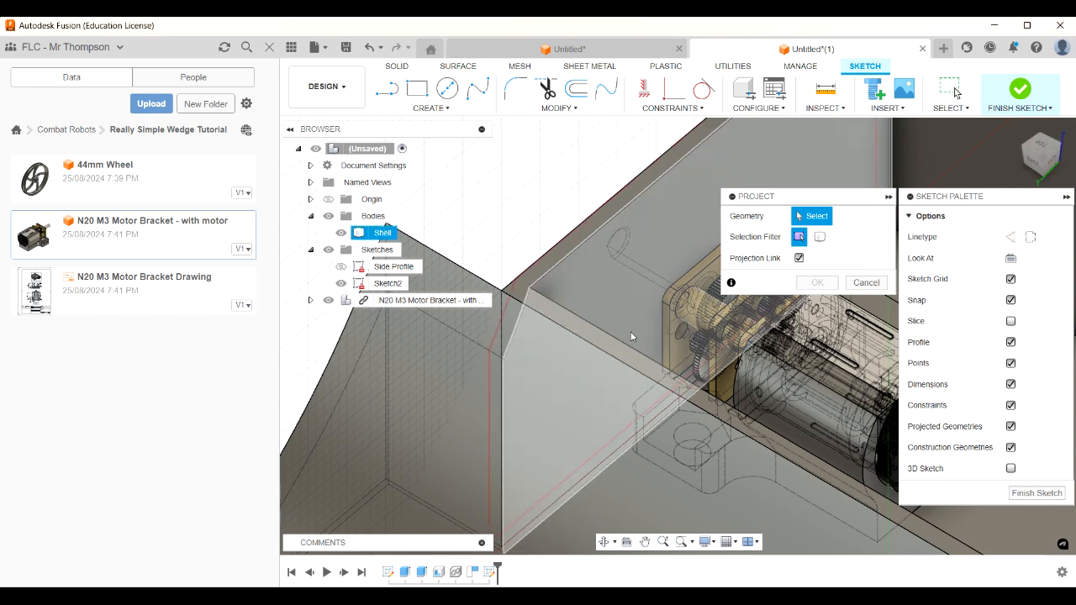
left_click(662, 335)
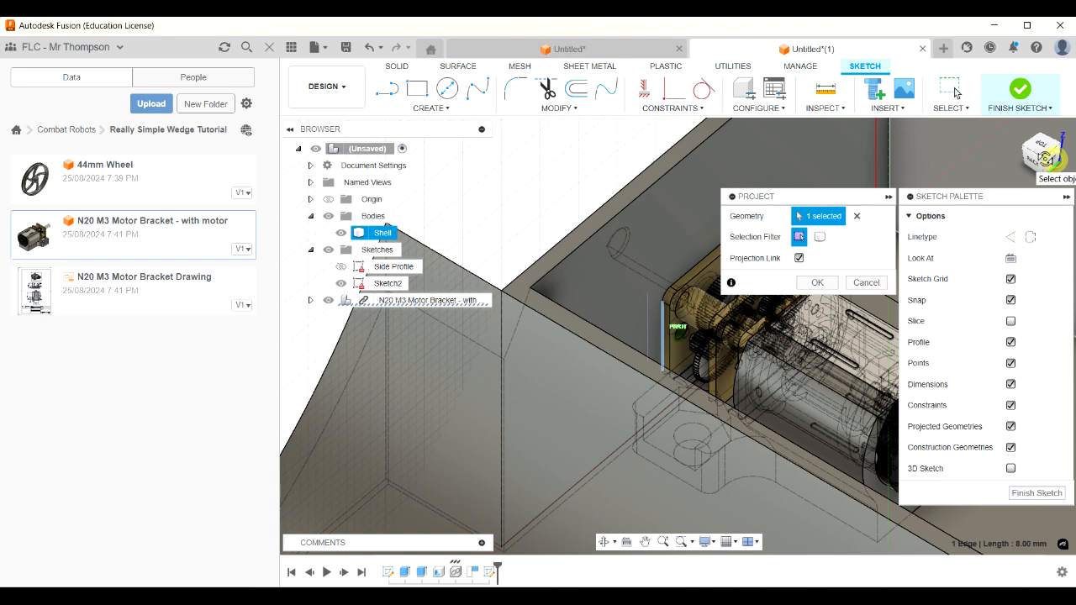
left_click(1048, 157)
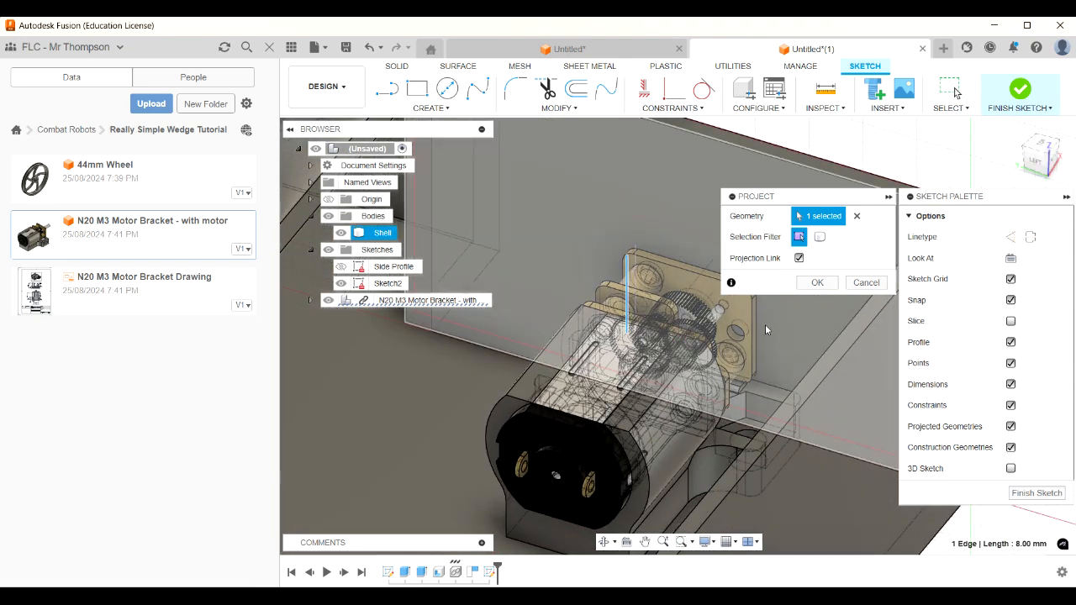
left_click(755, 326)
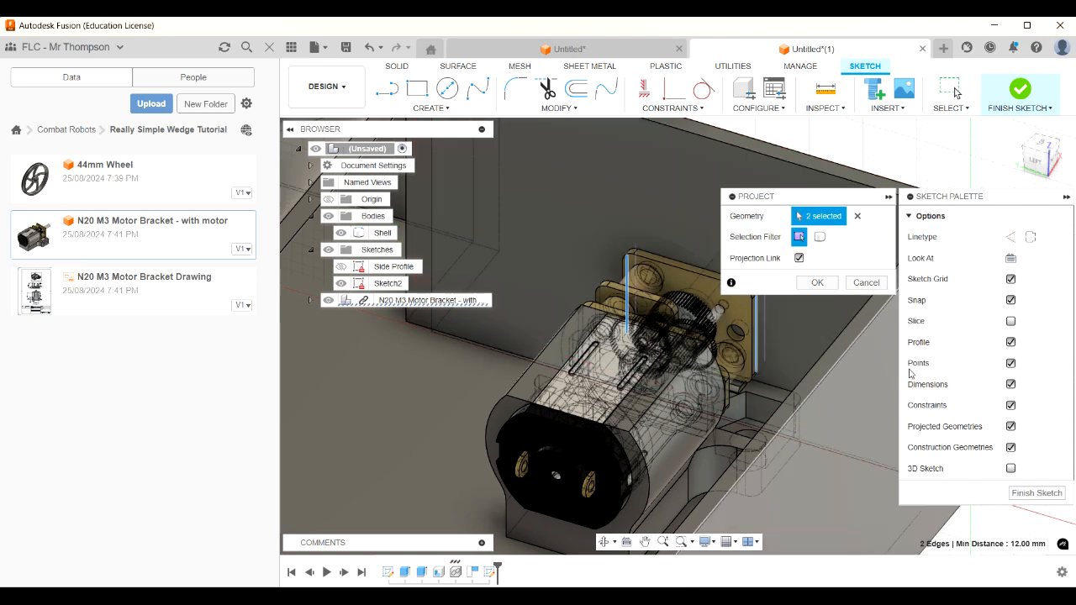
mouse_move(1037, 161)
left_mouse_down()
mouse_move(1069, 172)
mouse_move(1061, 144)
left_mouse_up()
left_click(1041, 156)
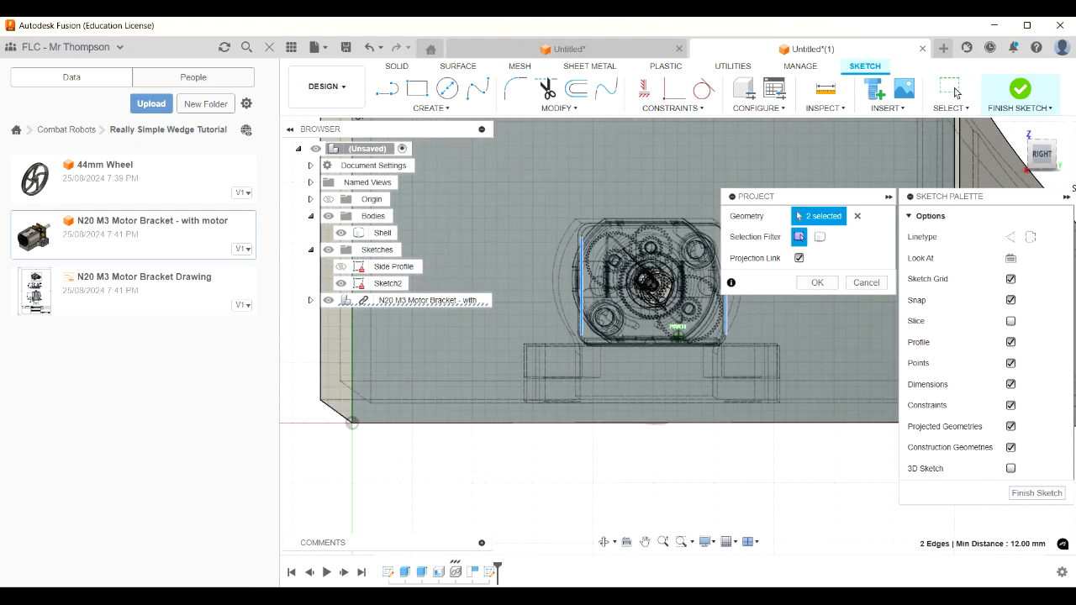
left_click(1042, 158)
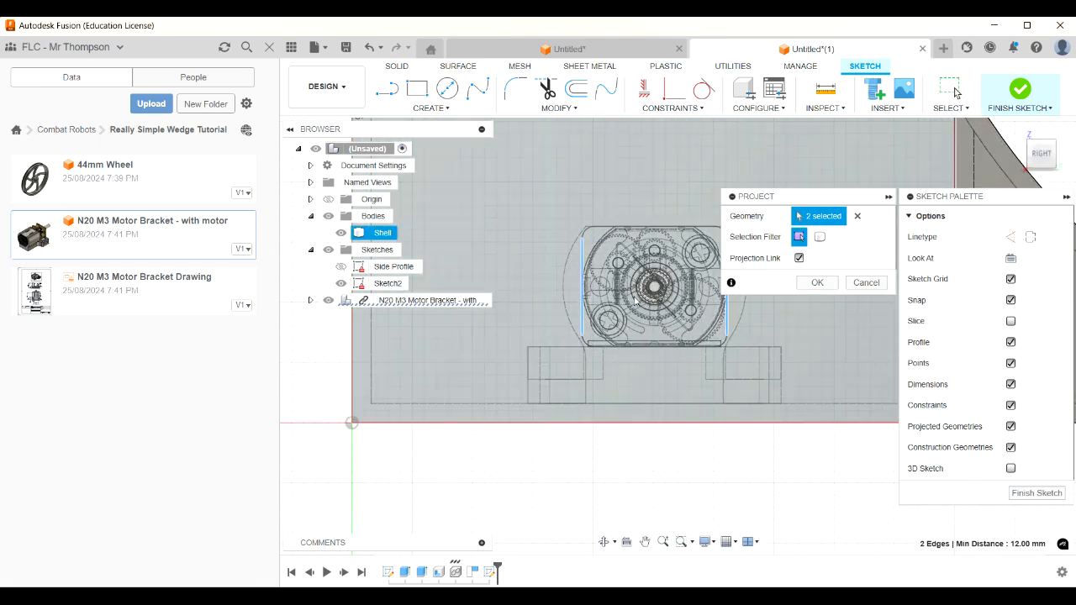
Using Select Edge Priority, add the circular edge at the end of the motor's output shaft to the selection and complete the projection
scroll(658, 292, "up", 5)
scroll(658, 291, "up", 5)
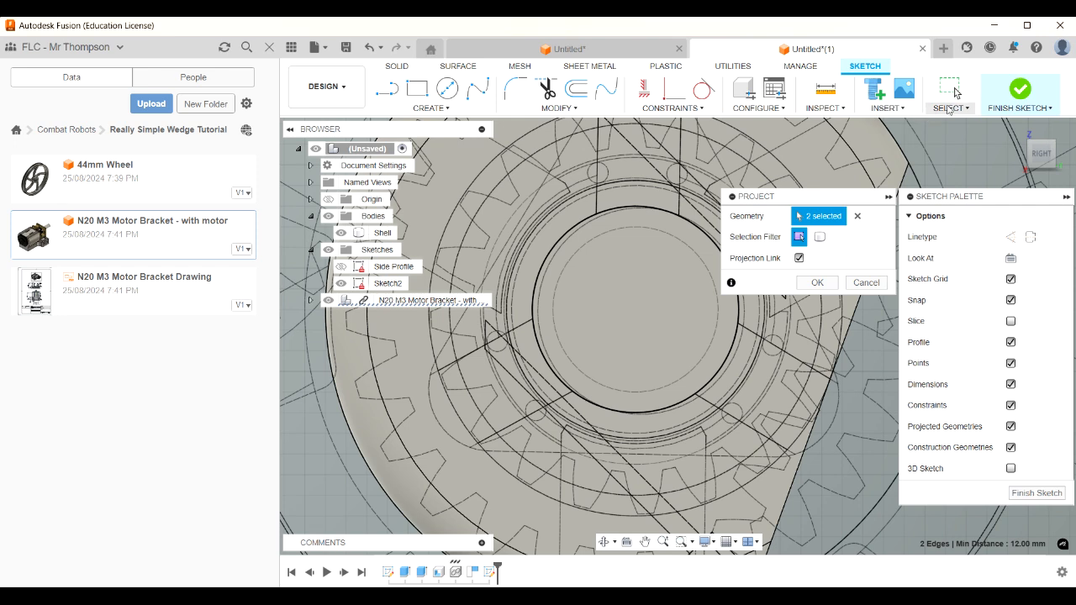
left_click(948, 108)
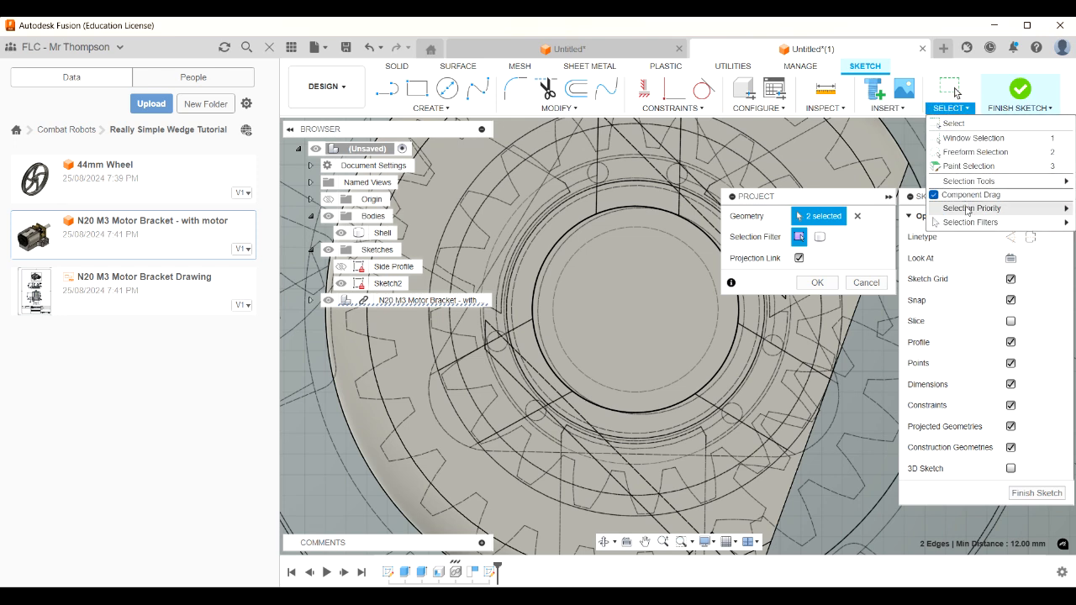
mouse_move(971, 210)
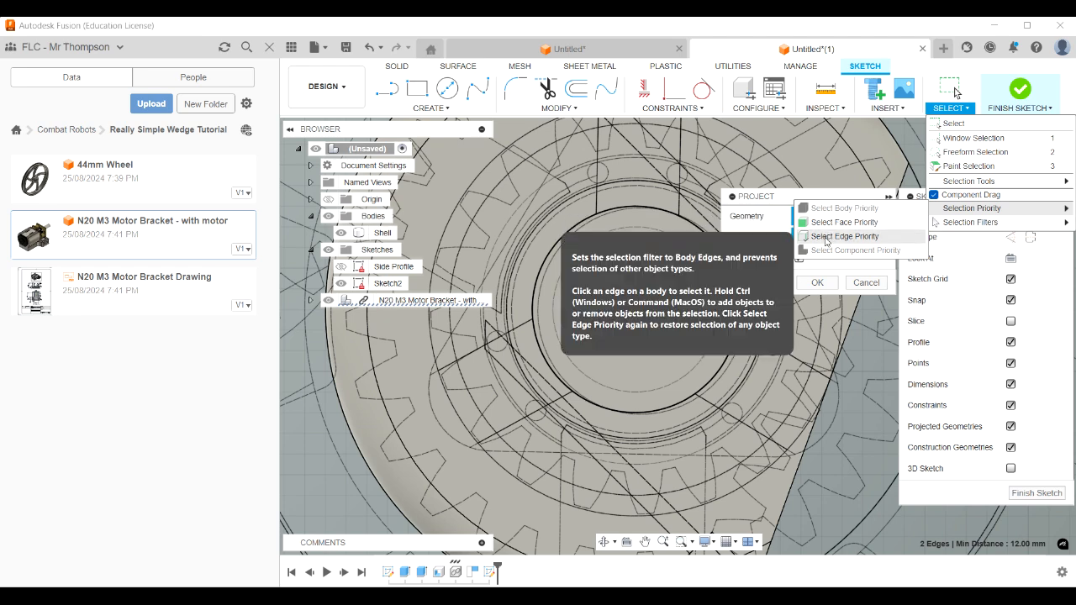
left_click(827, 240)
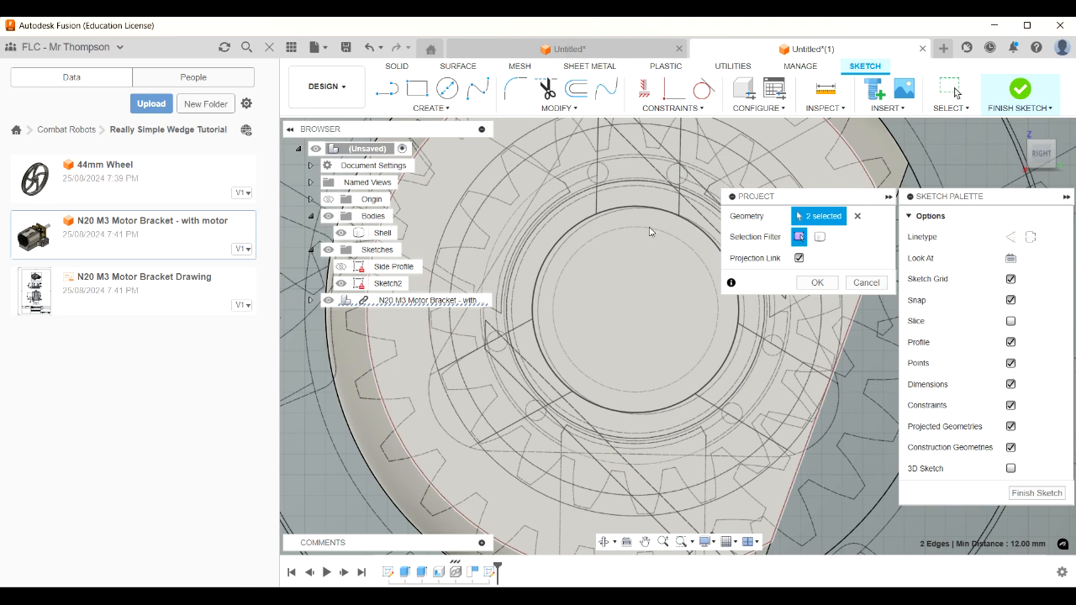
scroll(634, 241, "up", 3)
scroll(632, 237, "down", 5)
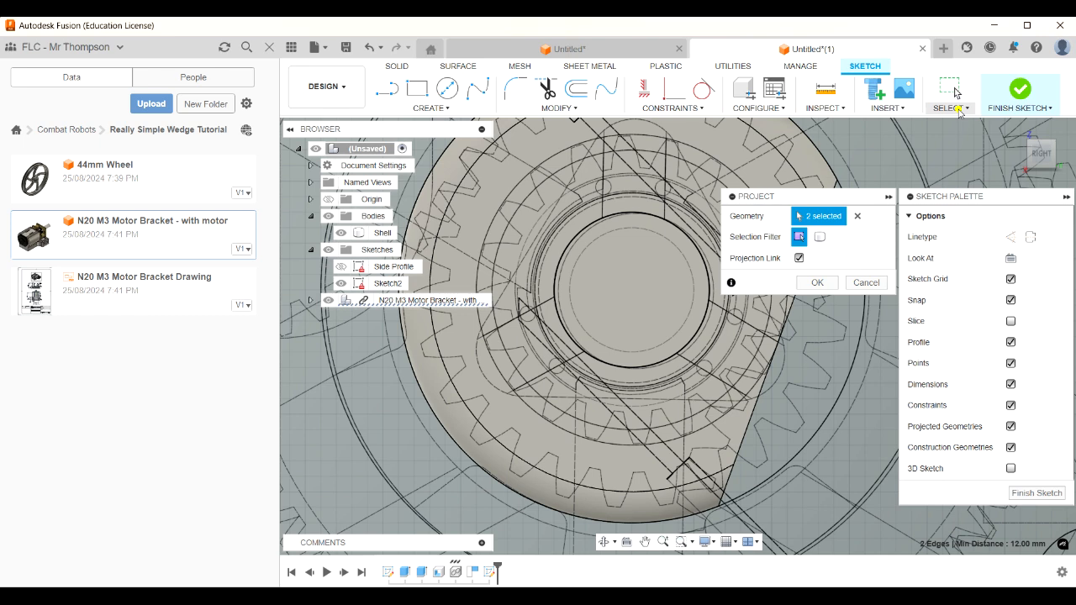
left_click(950, 107)
mouse_move(967, 213)
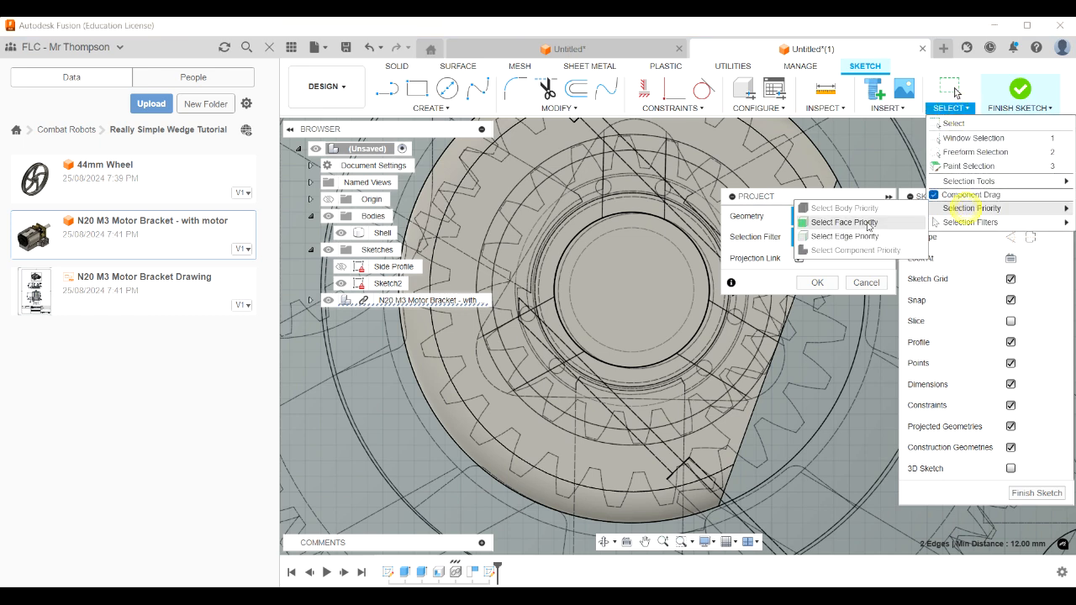
left_click(846, 235)
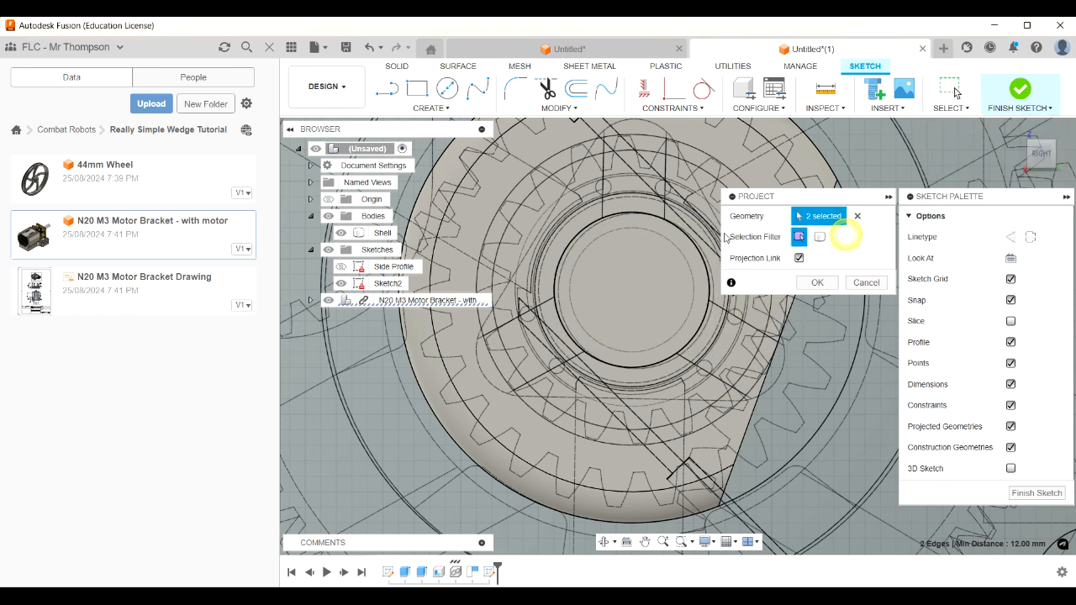
left_click(625, 231)
left_click(810, 283)
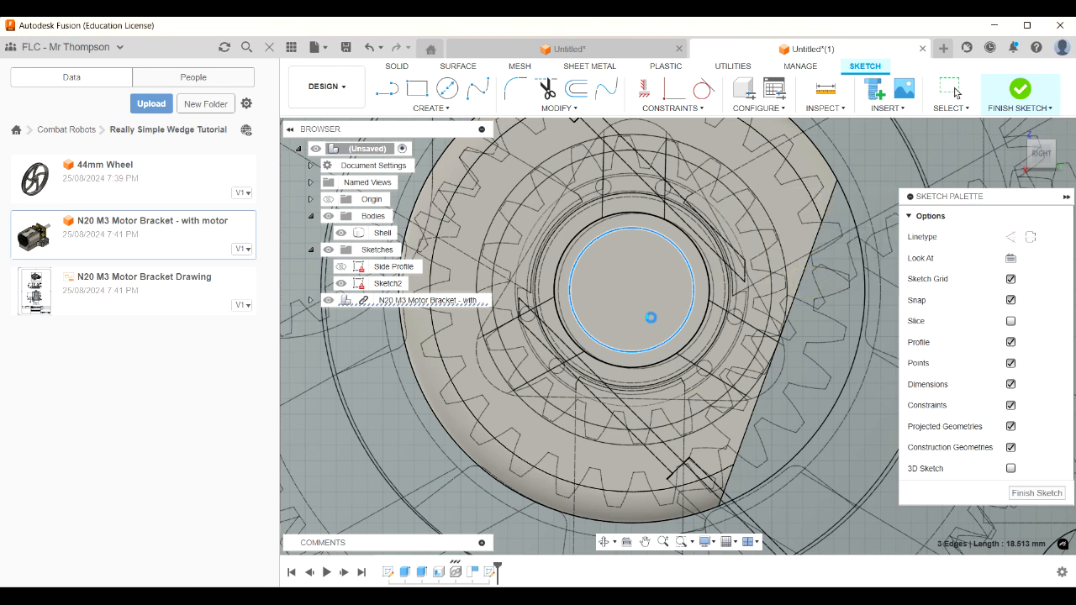
Examine the projected shaft circle and gearbox plate edges in relation to the motor and the shell's side wall
scroll(651, 317, "down", 5)
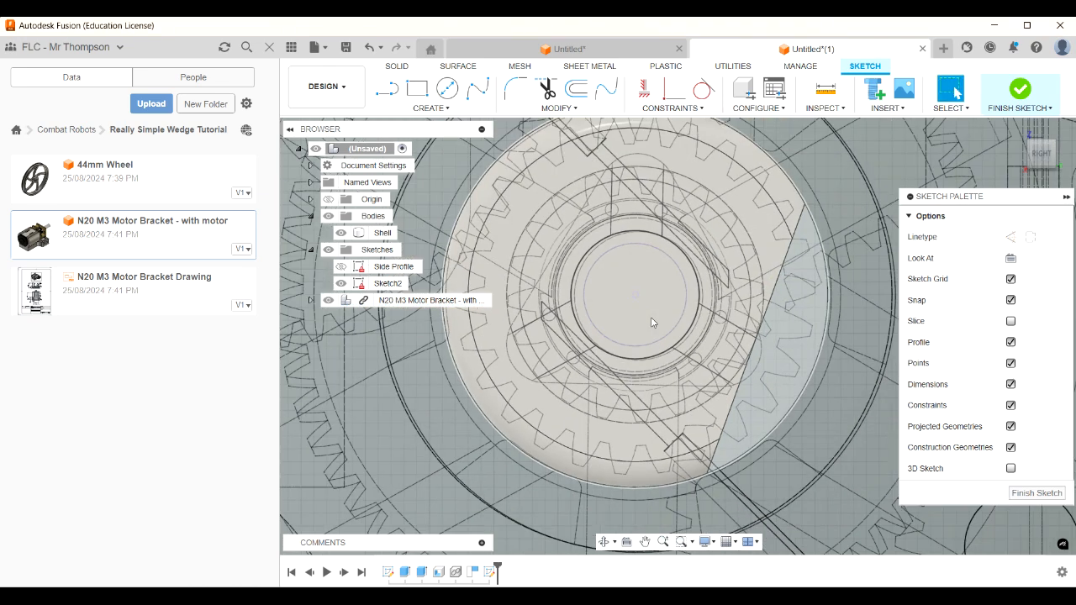
scroll(651, 319, "down", 3)
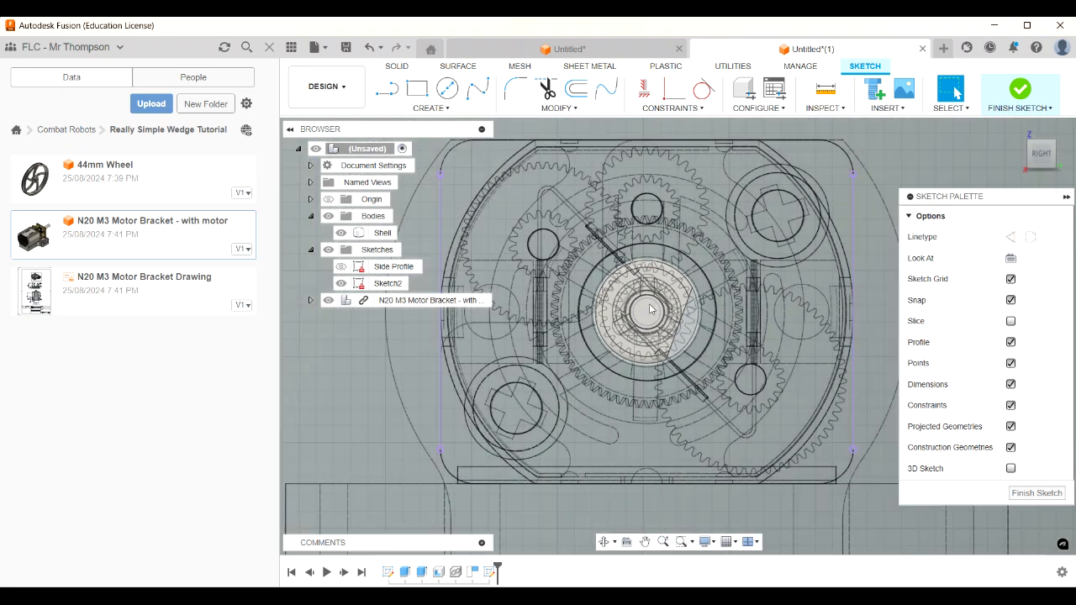
scroll(651, 320, "down", 4)
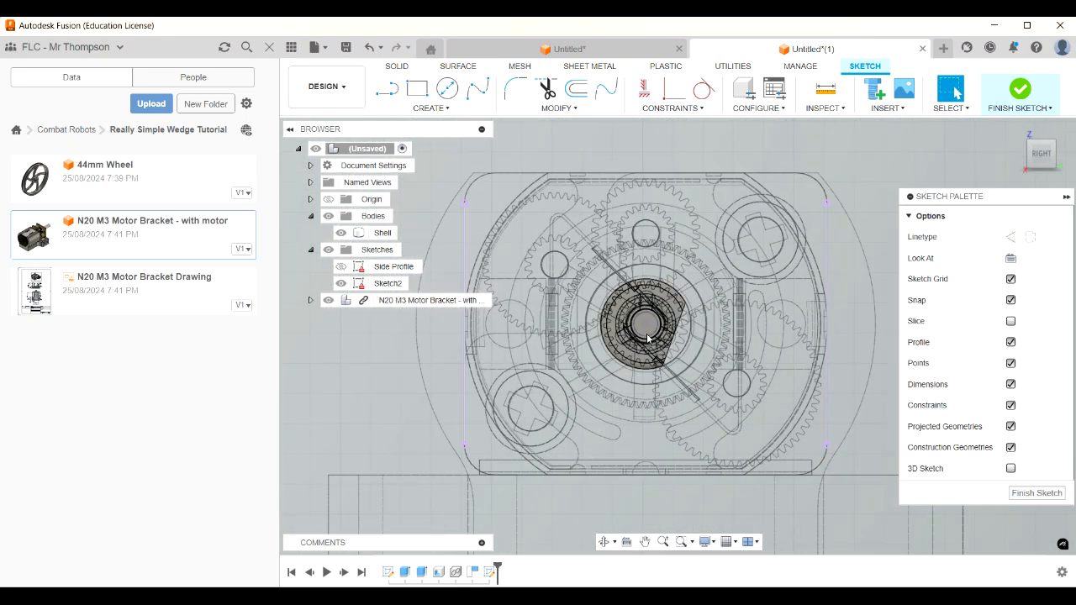
scroll(668, 330, "up", 6)
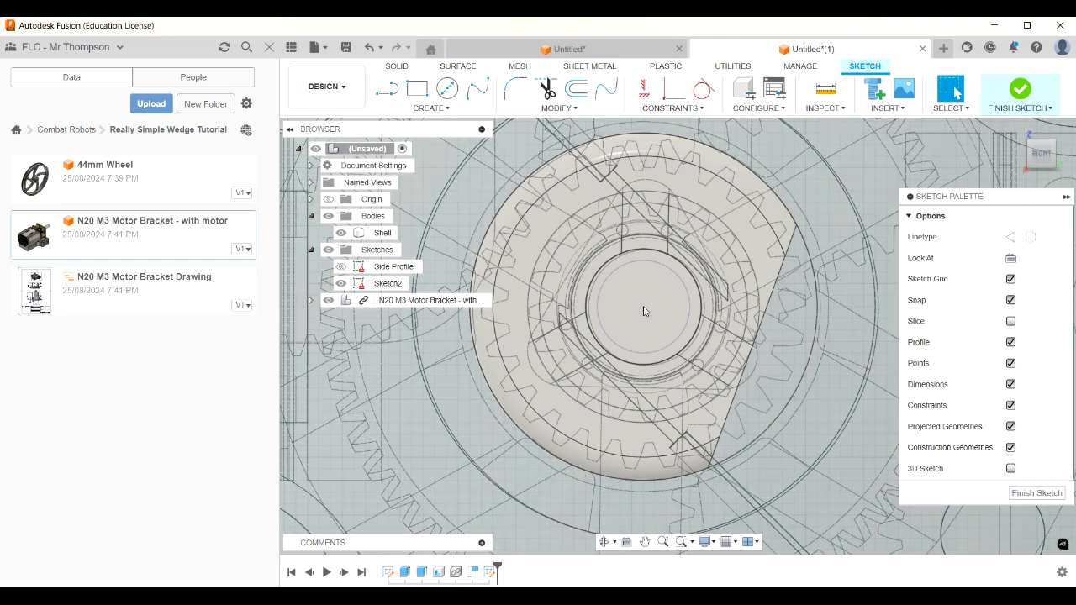
scroll(659, 324, "down", 5)
scroll(658, 323, "down", 5)
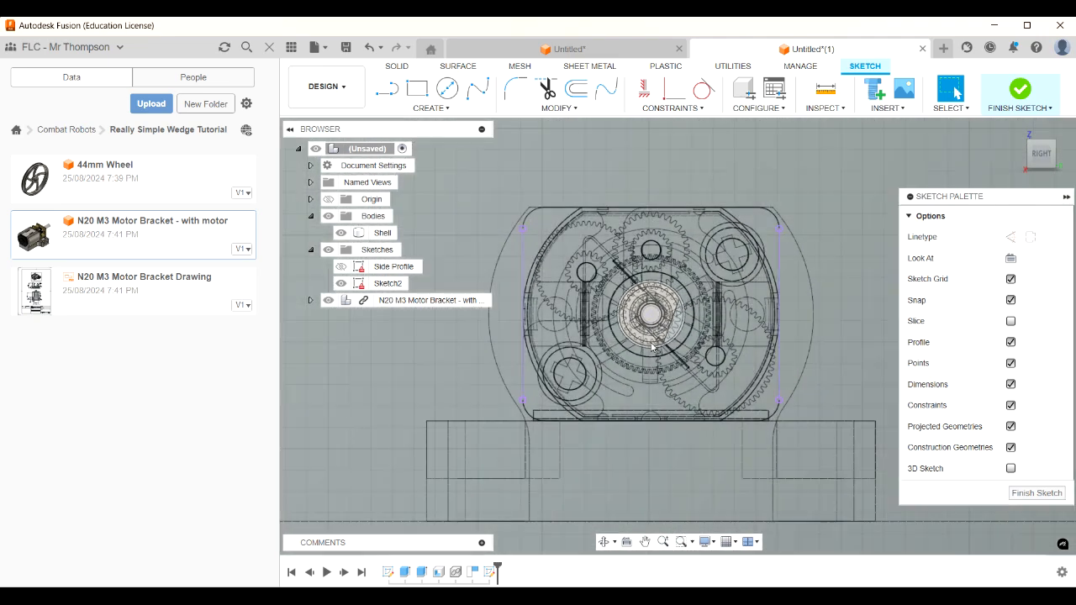
scroll(660, 344, "down", 5)
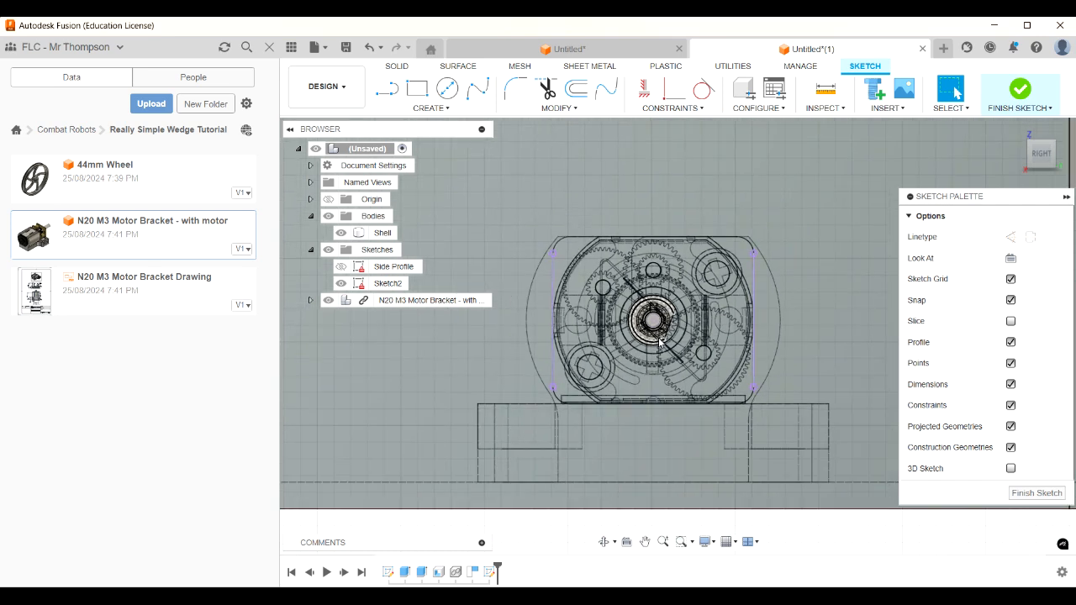
scroll(662, 367, "up", 2)
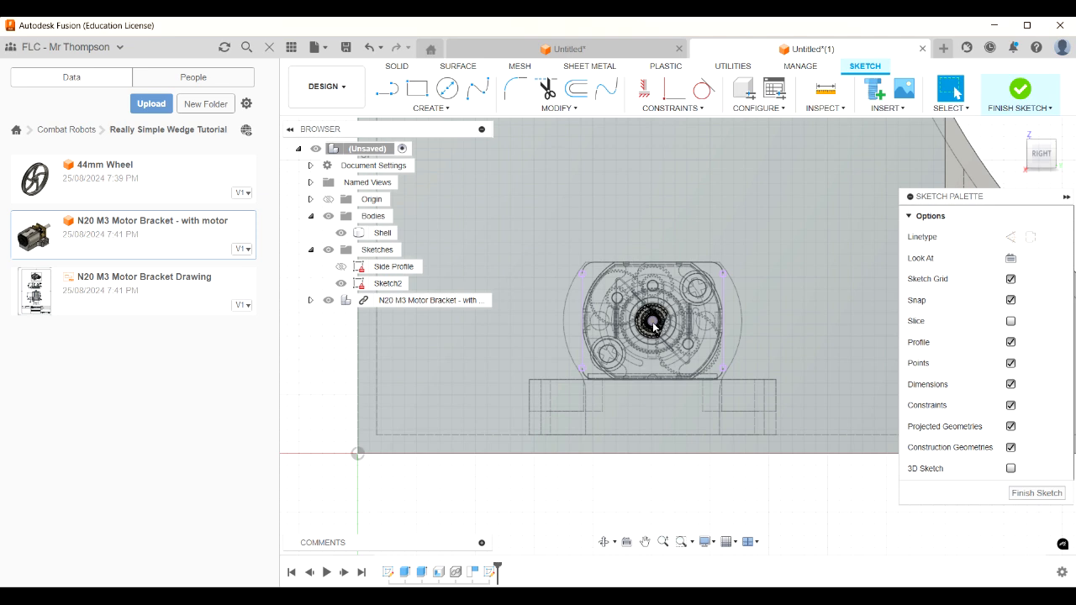
scroll(652, 324, "down", 1)
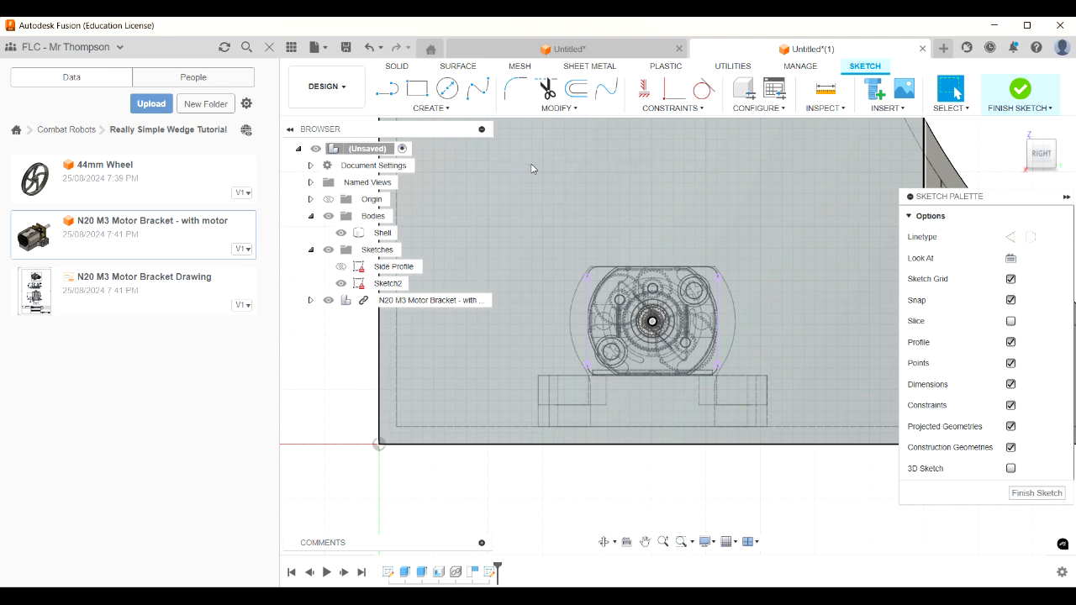
Sketch a two-point rectangle about 27 mm tall over the motor, from the side wall's upper edge down past the gearbox plate
key("r")
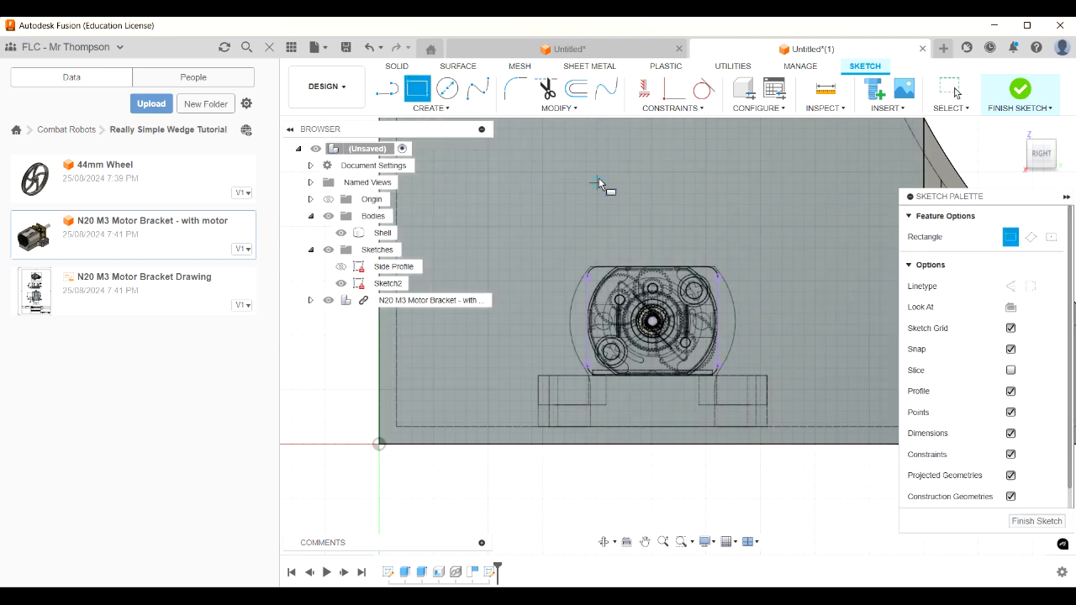
scroll(598, 184, "down", 3)
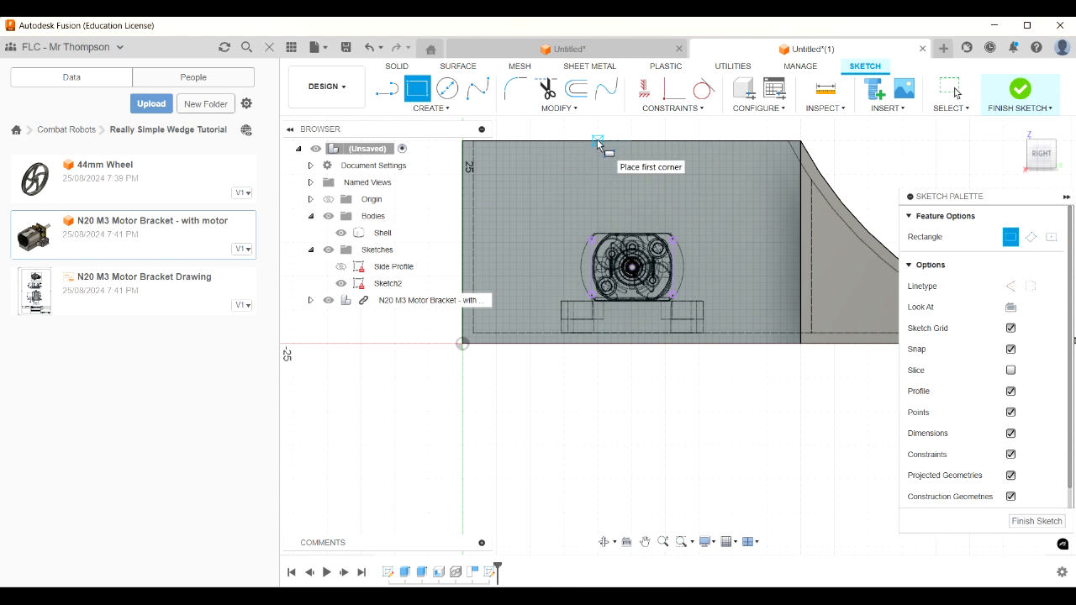
left_click(597, 142)
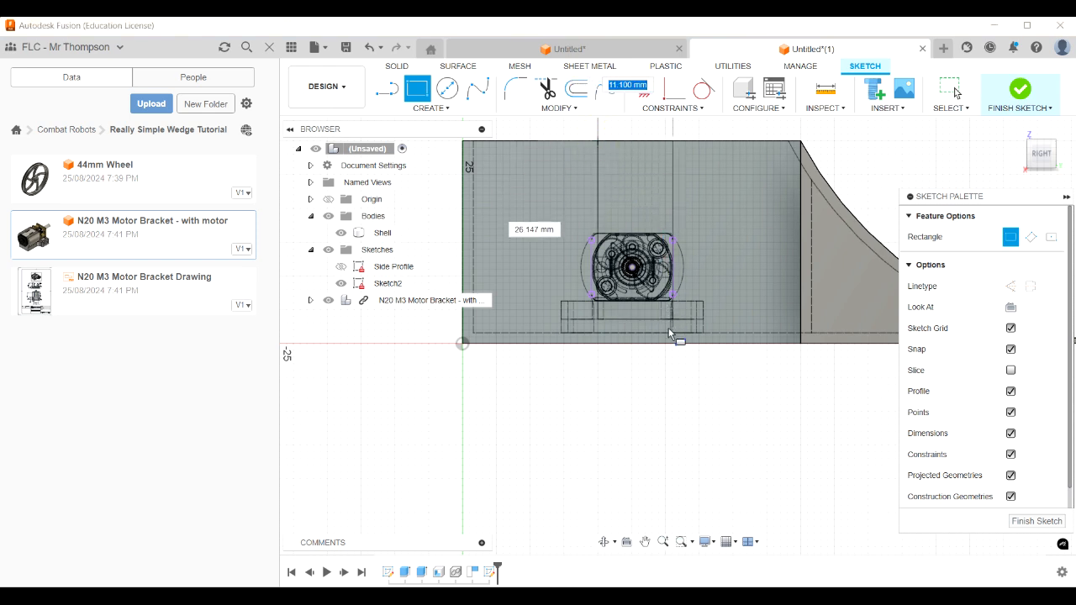
scroll(663, 330, "up", 3)
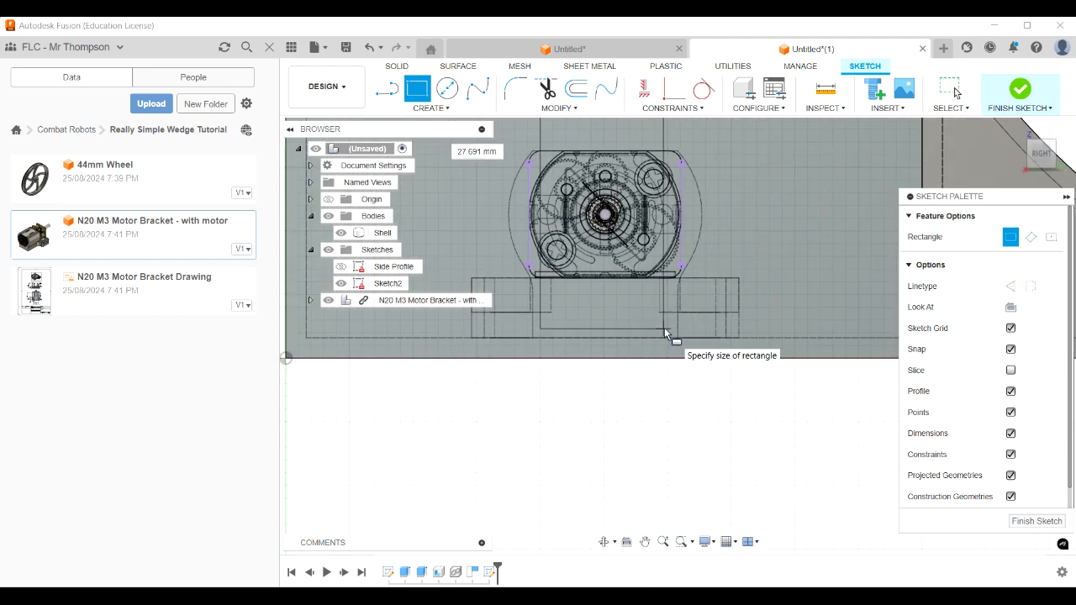
left_click(660, 330)
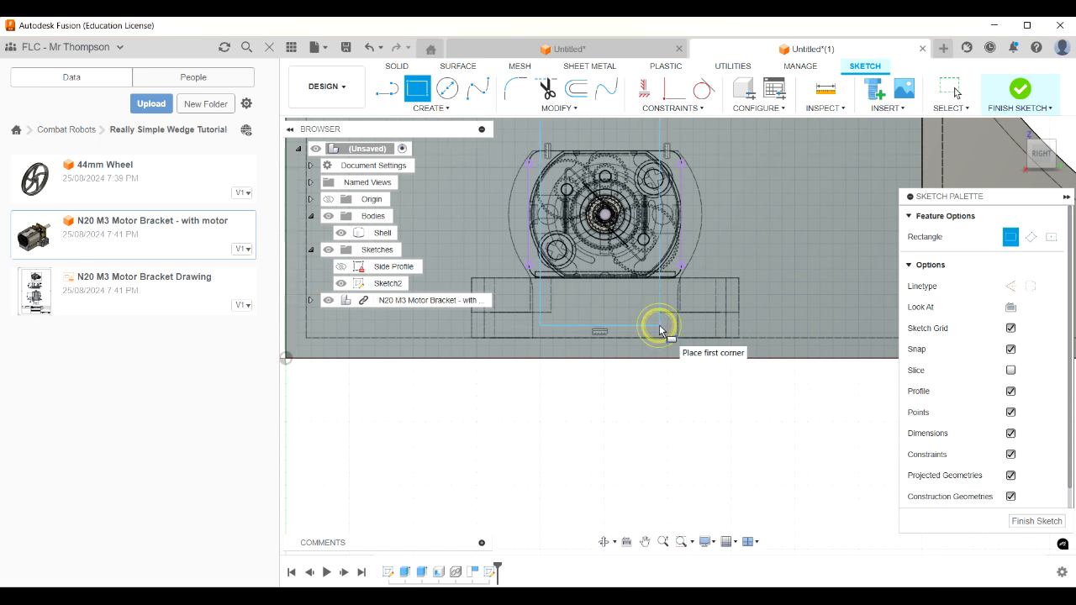
scroll(593, 374, "down", 2)
scroll(589, 372, "up", 3)
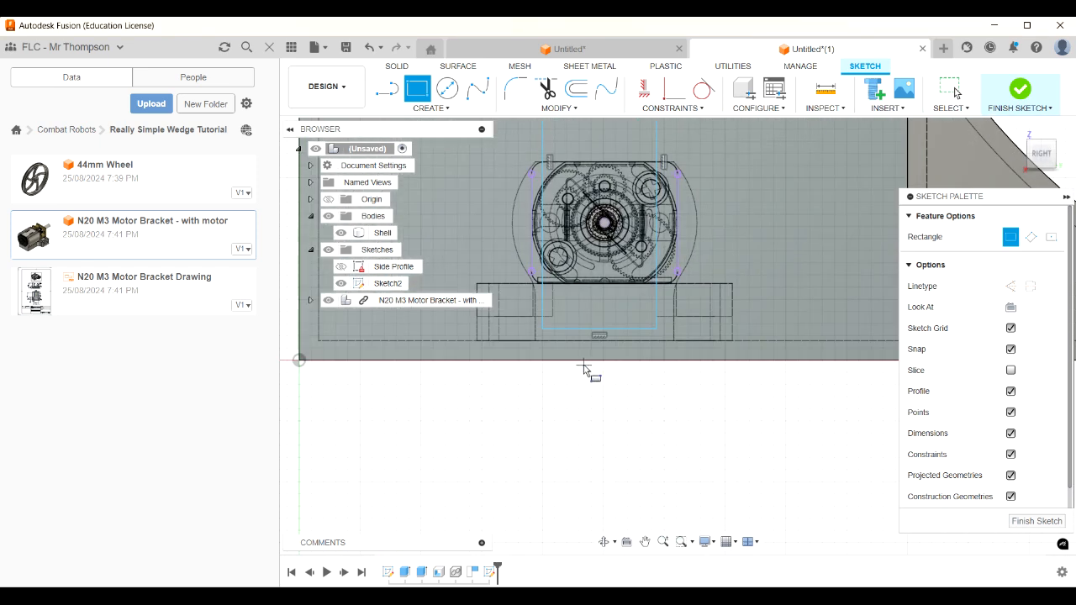
scroll(580, 366, "down", 2)
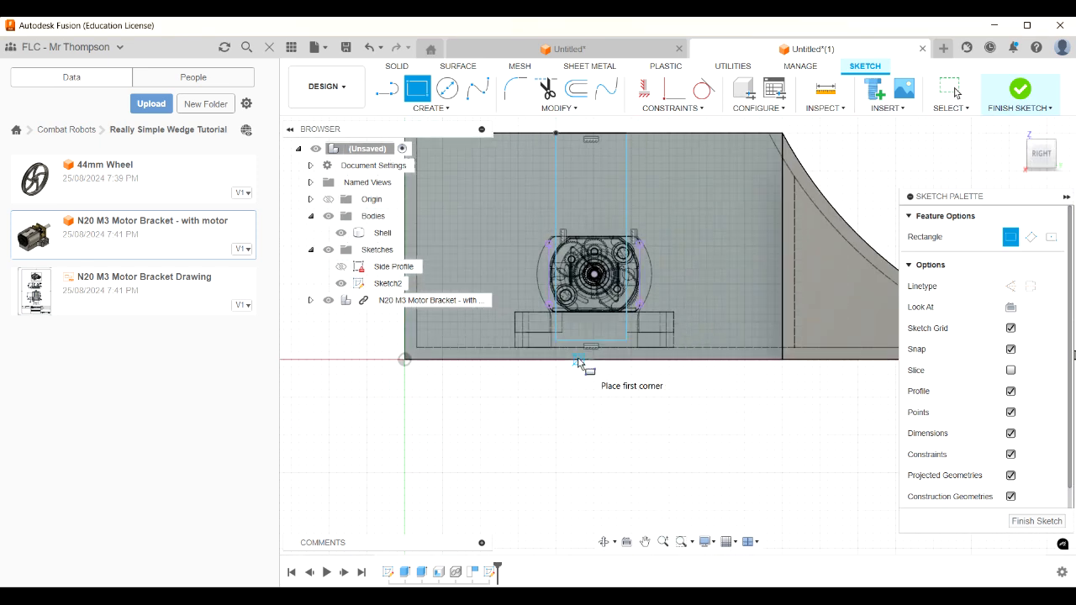
Apply Collinear constraints between the rectangle's two vertical sides and the matching projected side edges of the gearbox plate
left_click(682, 111)
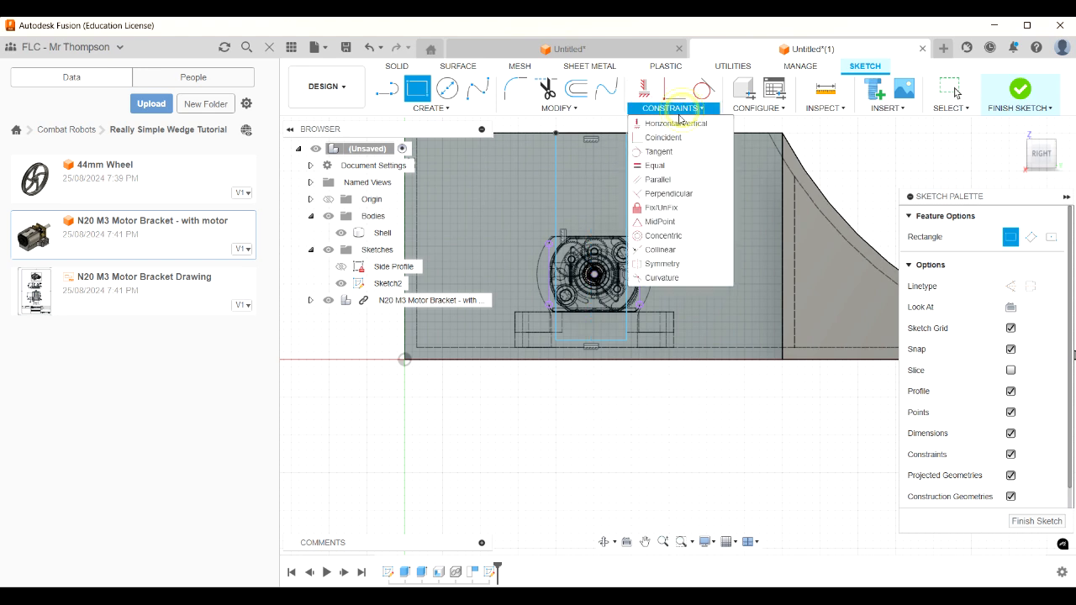
left_click(662, 249)
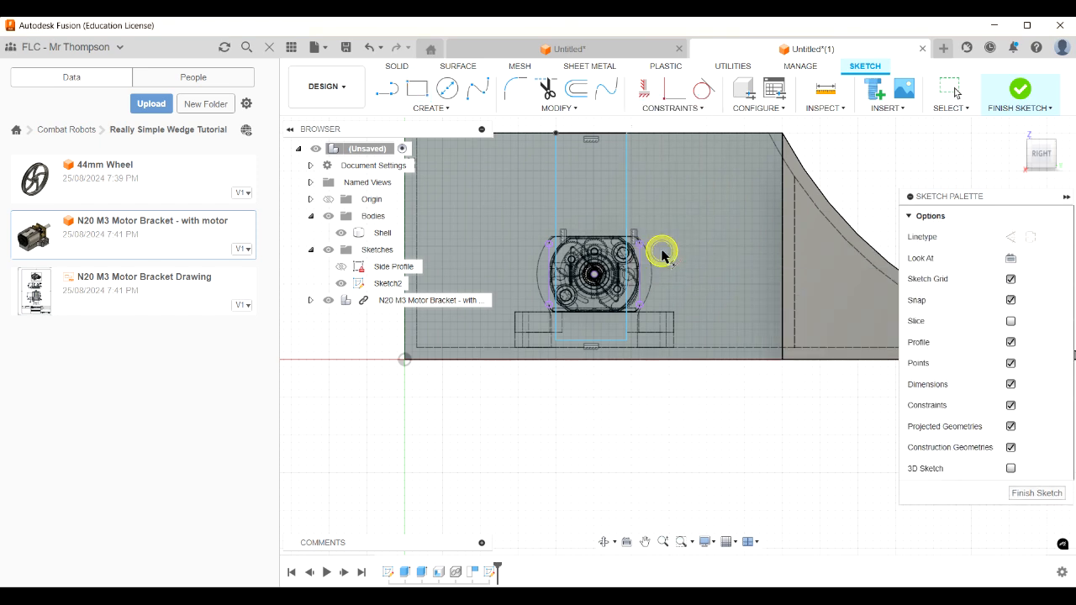
scroll(546, 269, "up", 2)
scroll(546, 269, "up", 2)
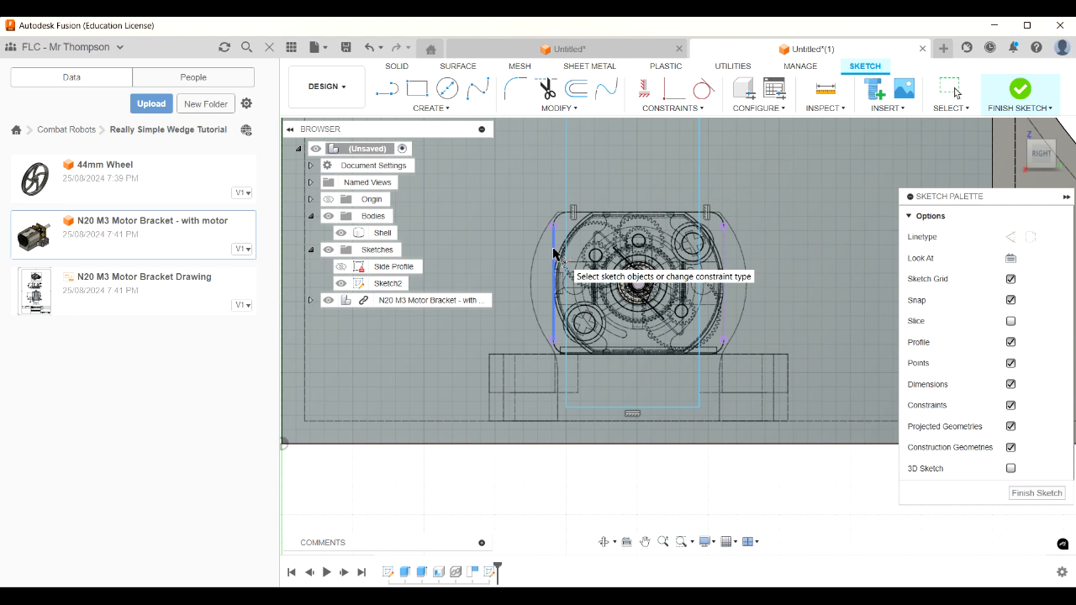
left_click(552, 249)
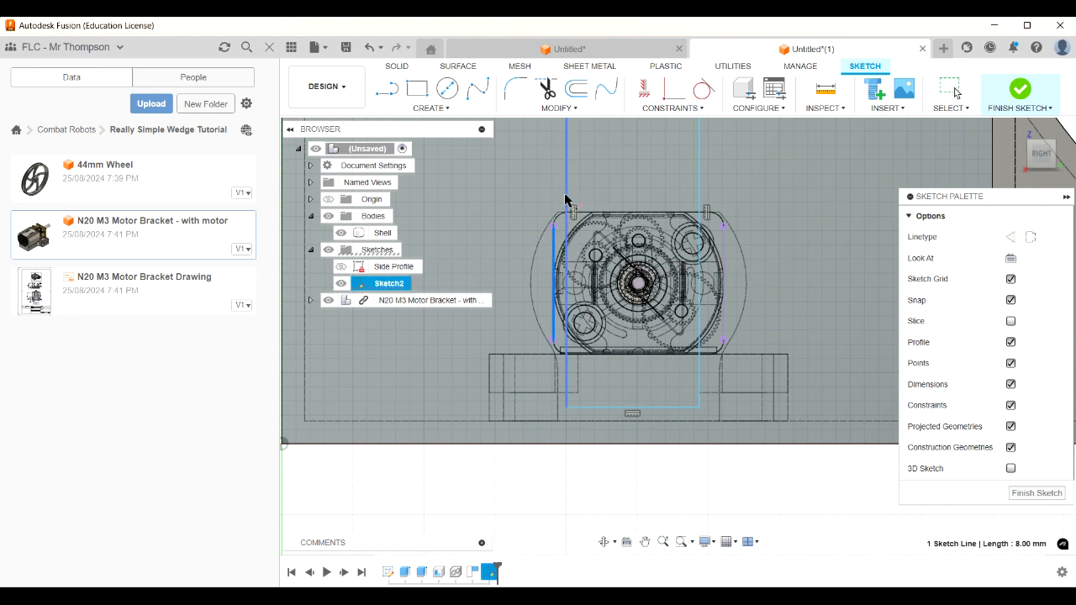
left_click(565, 199)
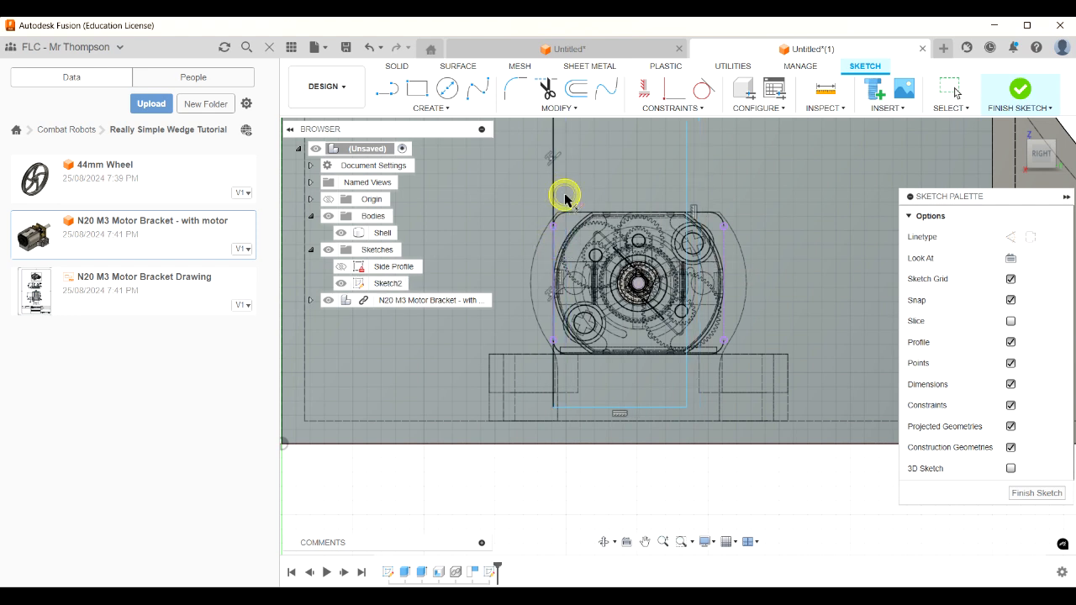
left_click(687, 171)
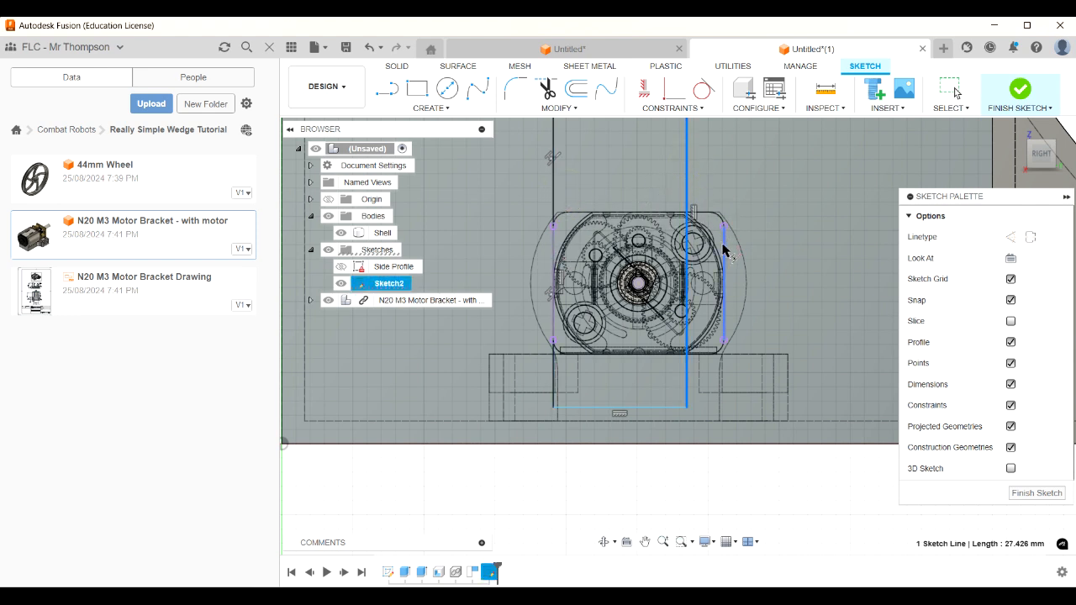
key("Escape")
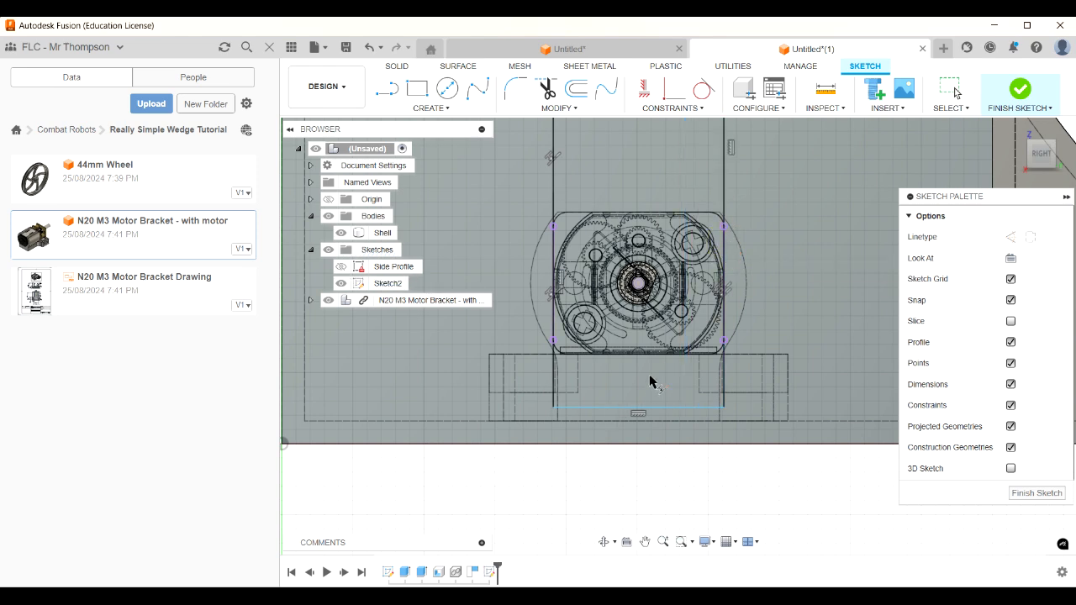
Make the rectangle's lower side collinear with the bottom edge of the motor bracket's base
scroll(647, 394, "up", 2)
scroll(647, 393, "down", 2)
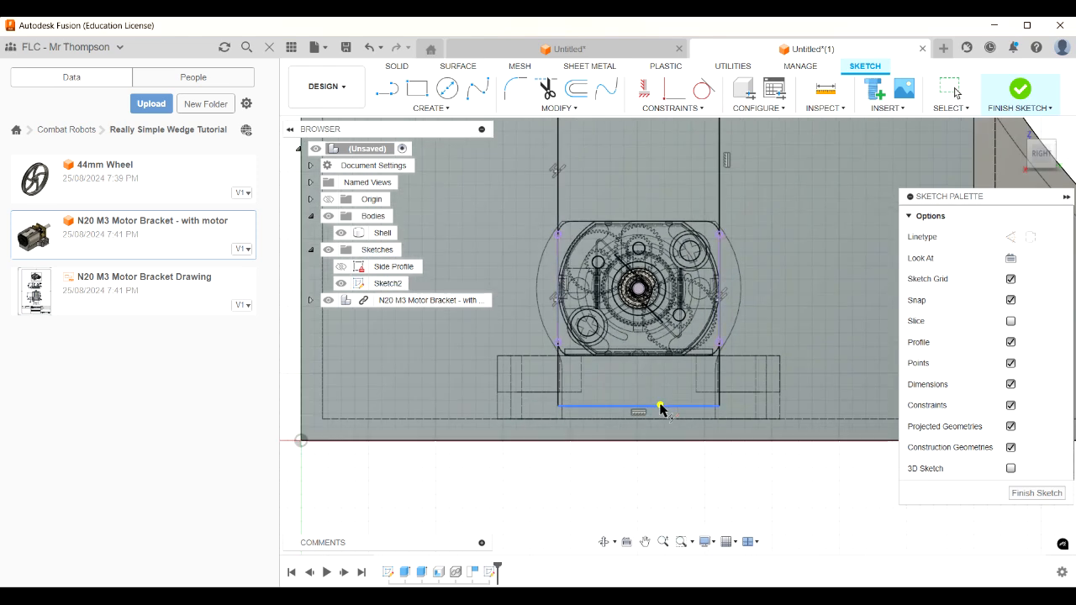
left_click(661, 406)
left_click(661, 418)
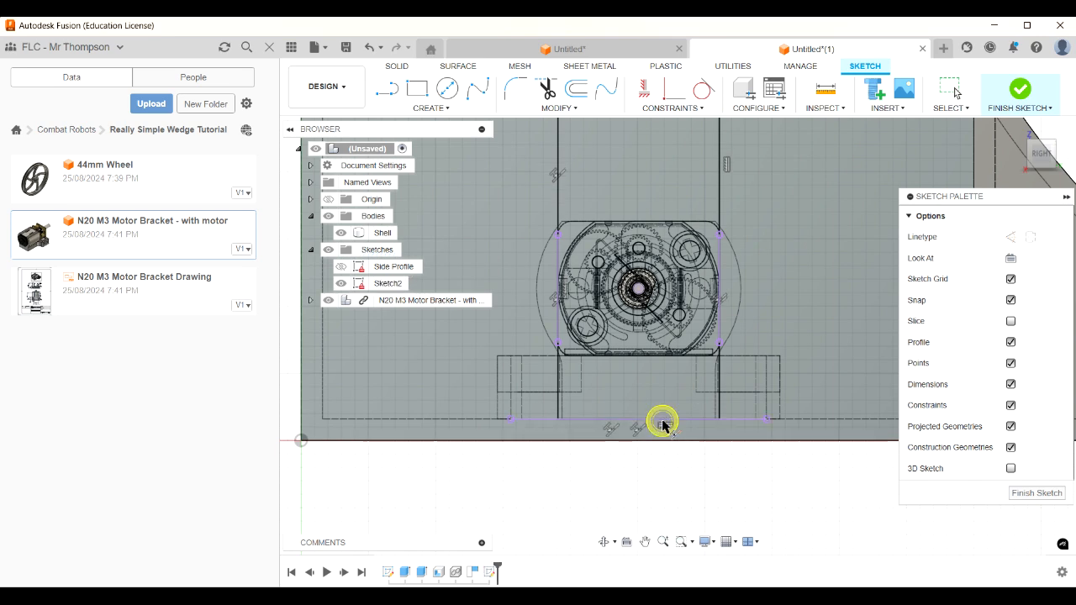
Extrude the slot rectangle on the side wall inward as a cut about 11 mm deep
scroll(601, 490, "up", 1)
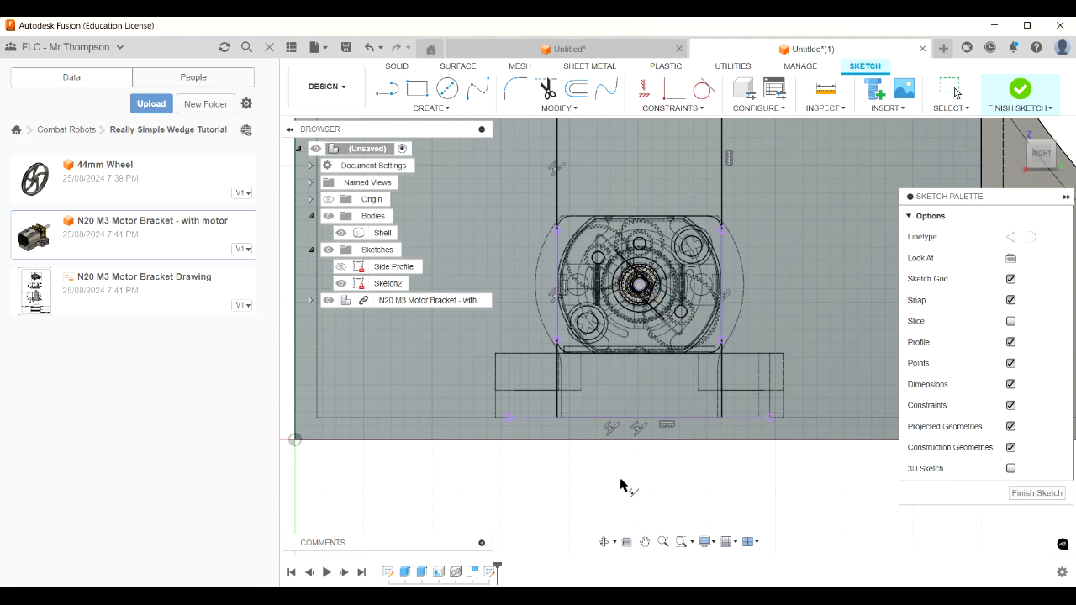
scroll(620, 486, "down", 2)
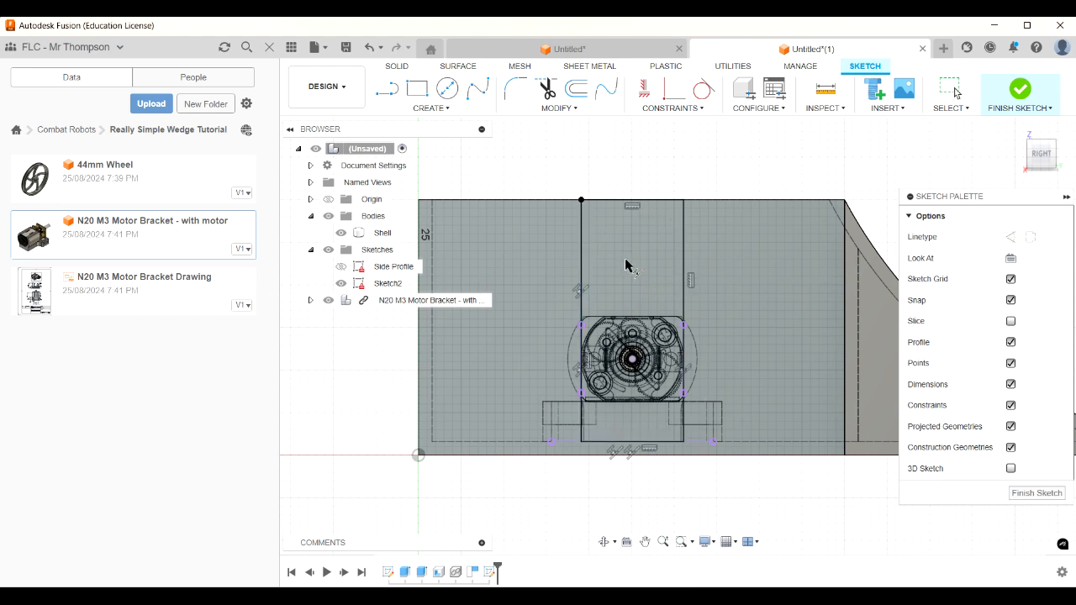
key("e")
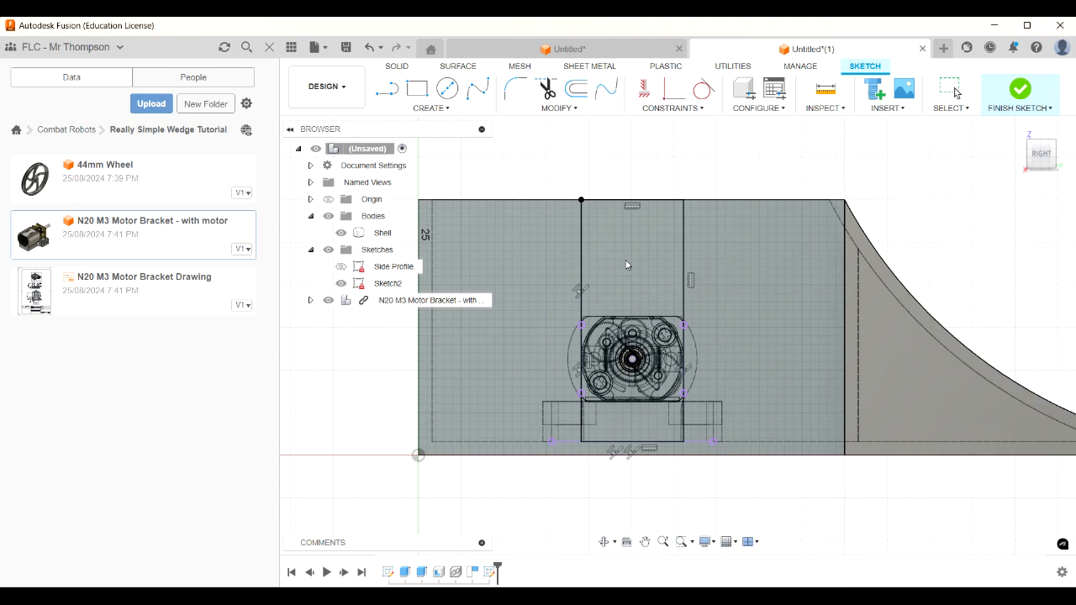
left_click(1034, 136)
mouse_move(636, 302)
middle_mouse_down("shift")
mouse_move(579, 296)
mouse_move(638, 295)
middle_mouse_up("shift")
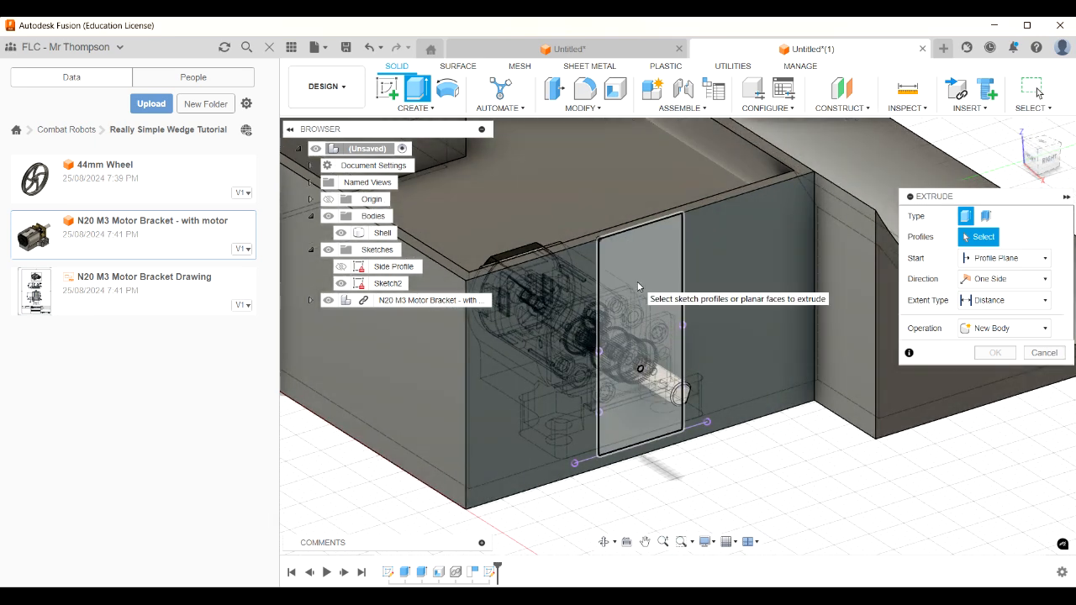
left_click(641, 284)
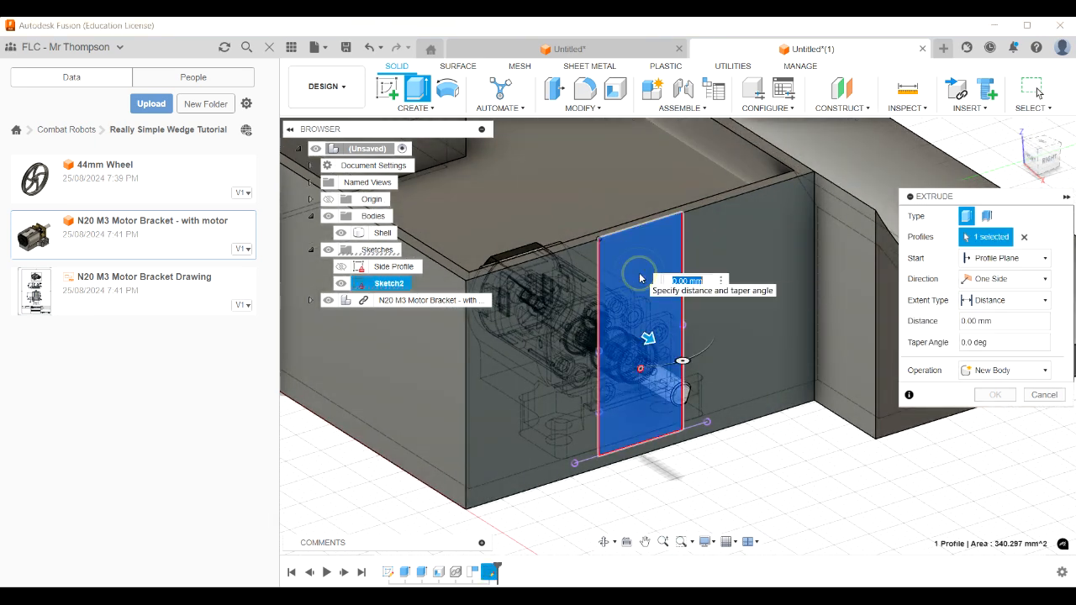
left_click_drag(648, 337, 594, 300)
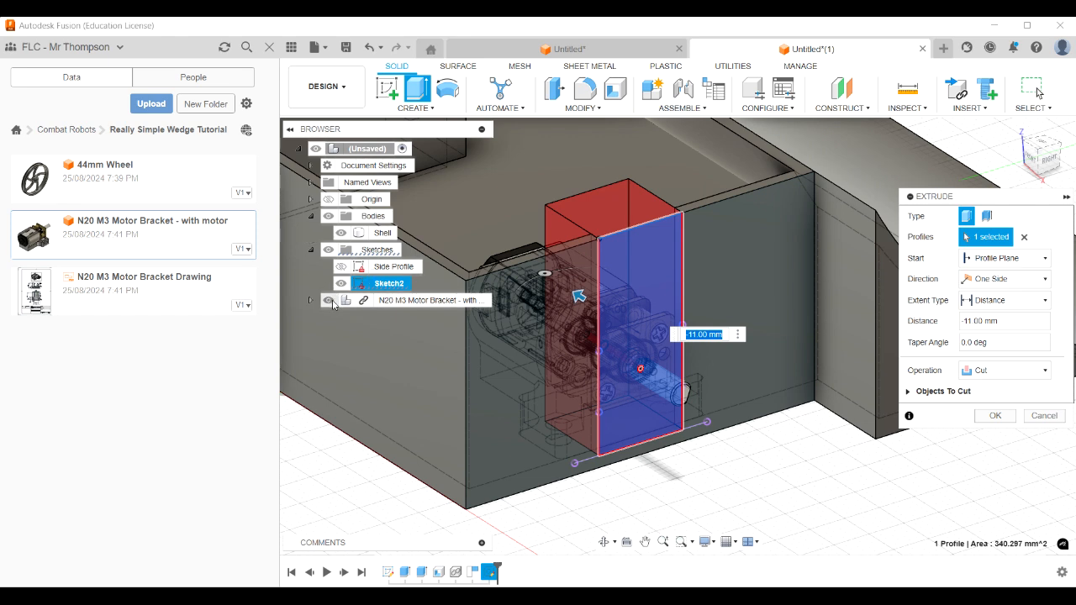
Hide the N20 motor bracket component and add the small projected shaft circle inside the rectangle to the cut's profiles
left_click(329, 301)
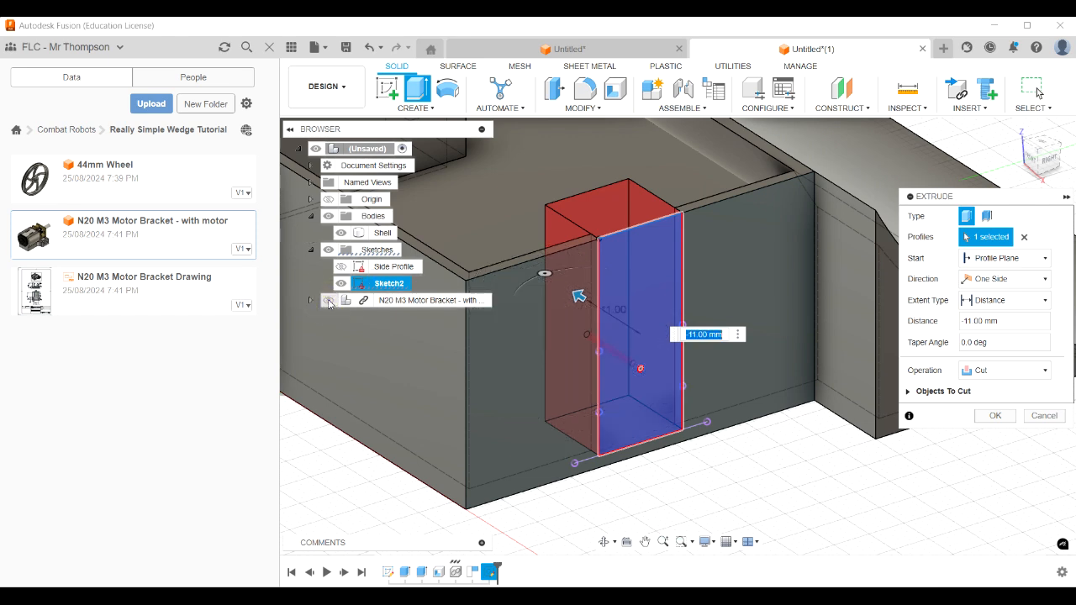
scroll(538, 365, "down", 5)
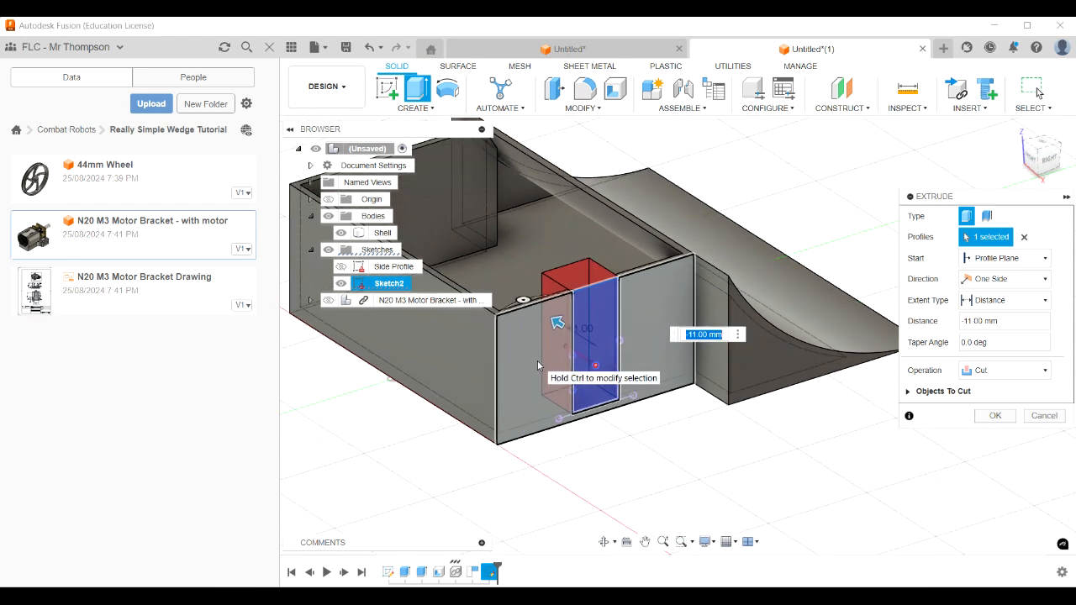
scroll(538, 365, "up", 4)
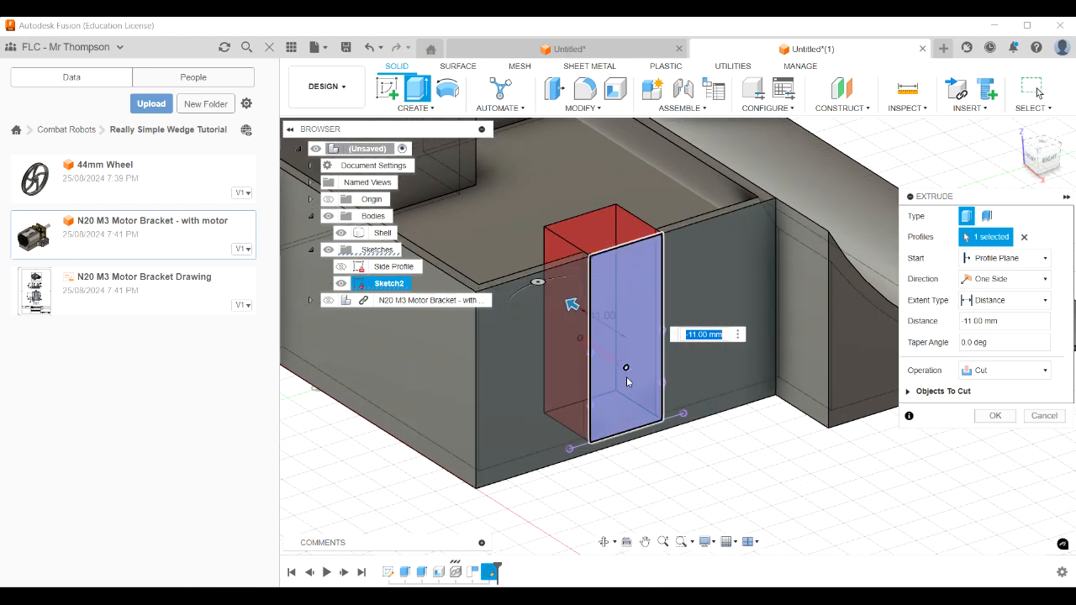
scroll(626, 381, "up", 2)
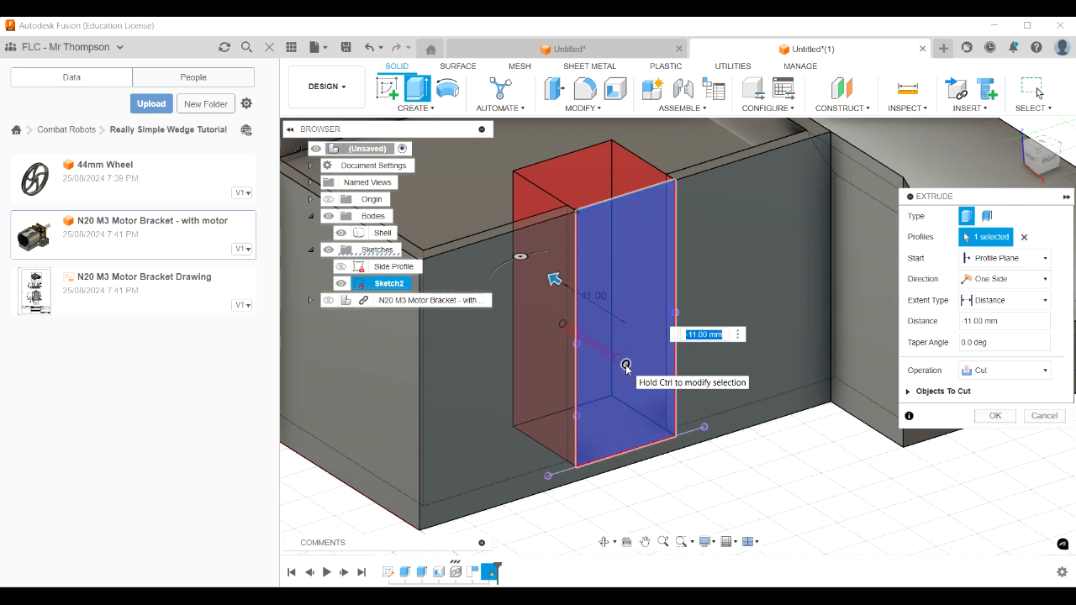
scroll(622, 364, "up", 5)
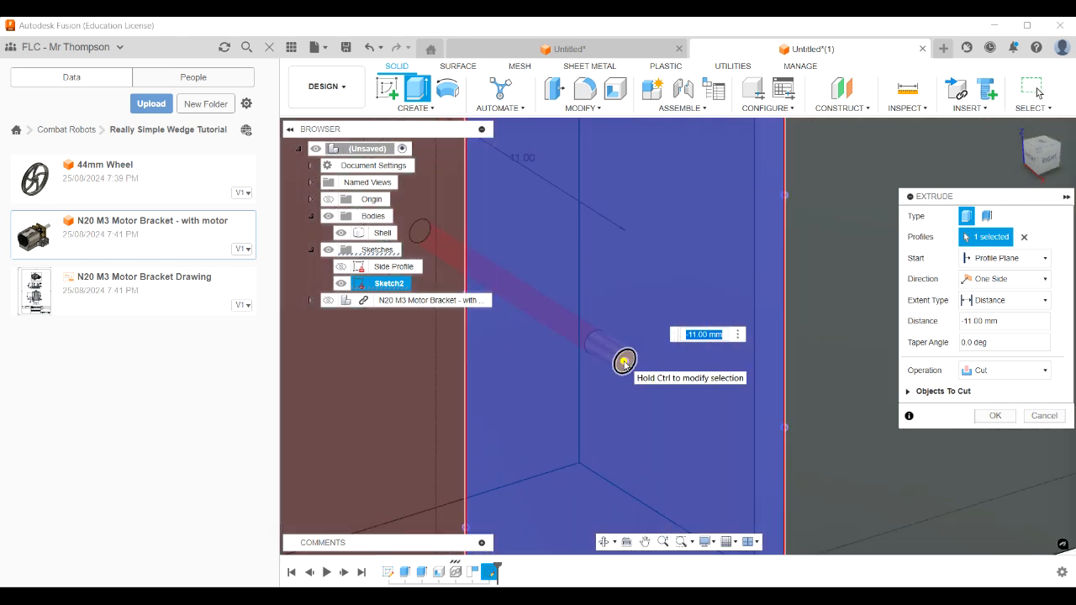
left_click(625, 363)
scroll(594, 400, "down", 5)
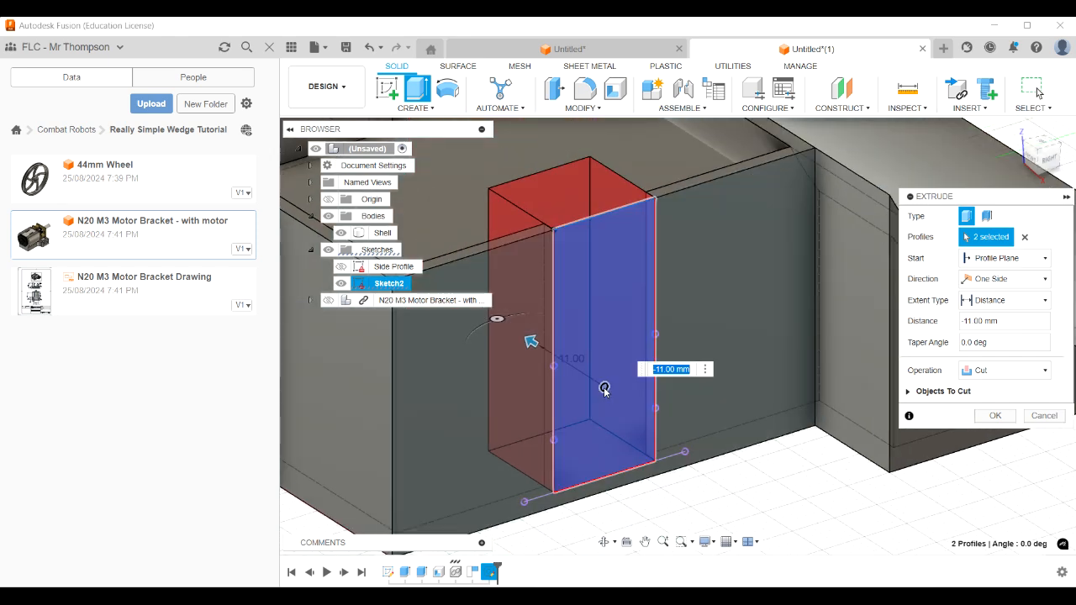
Extend the slot cut through both side walls with a To Object extent ending at the opposite wall's outer face
scroll(604, 395, "down", 2)
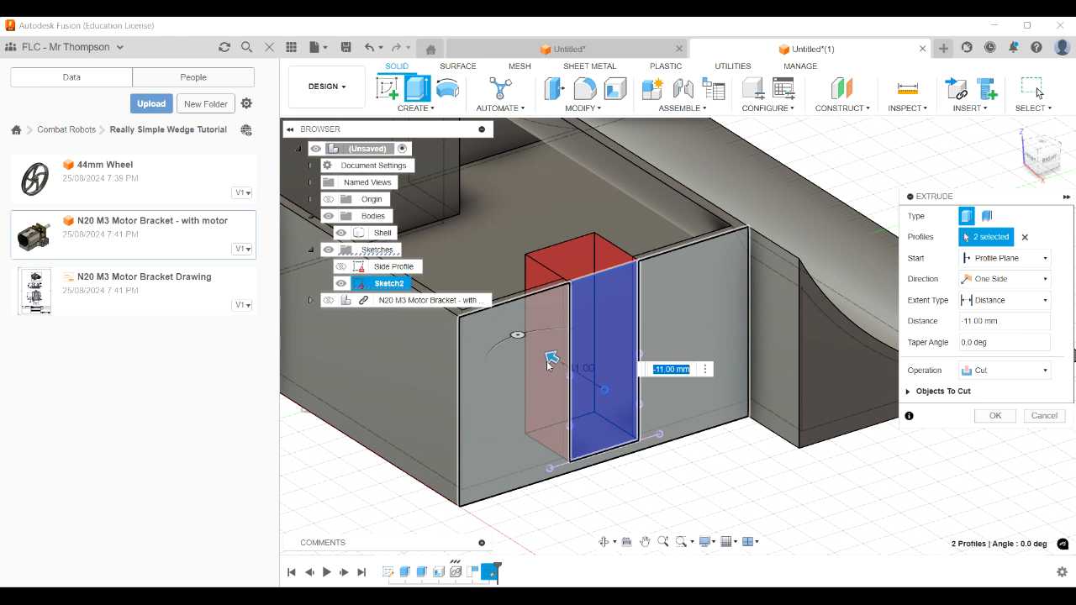
left_click_drag(549, 357, 463, 283)
left_click_drag(481, 295, 438, 286)
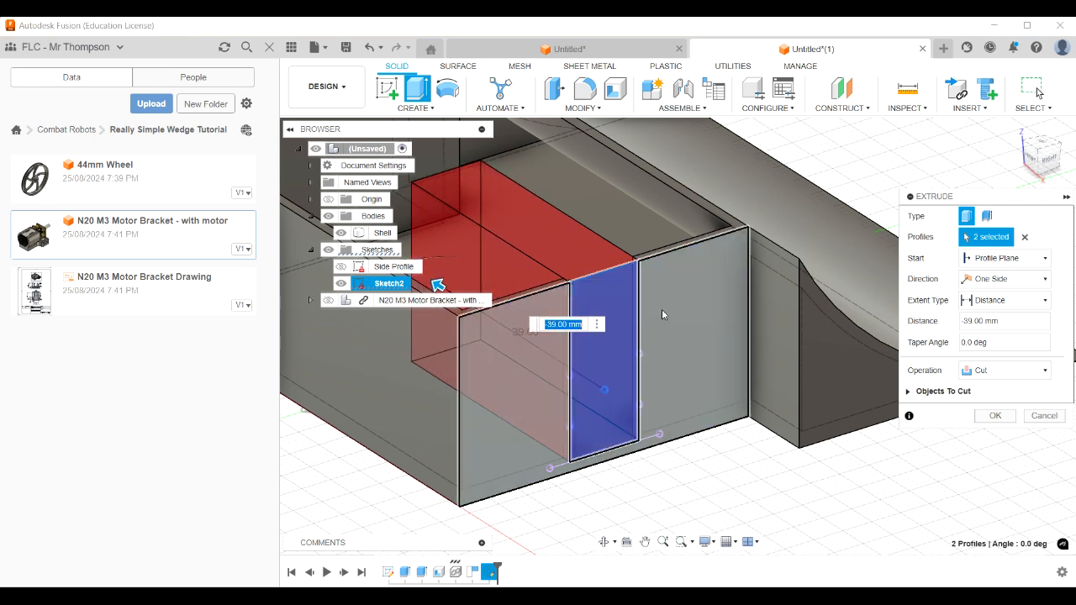
left_click(1002, 300)
left_click(993, 333)
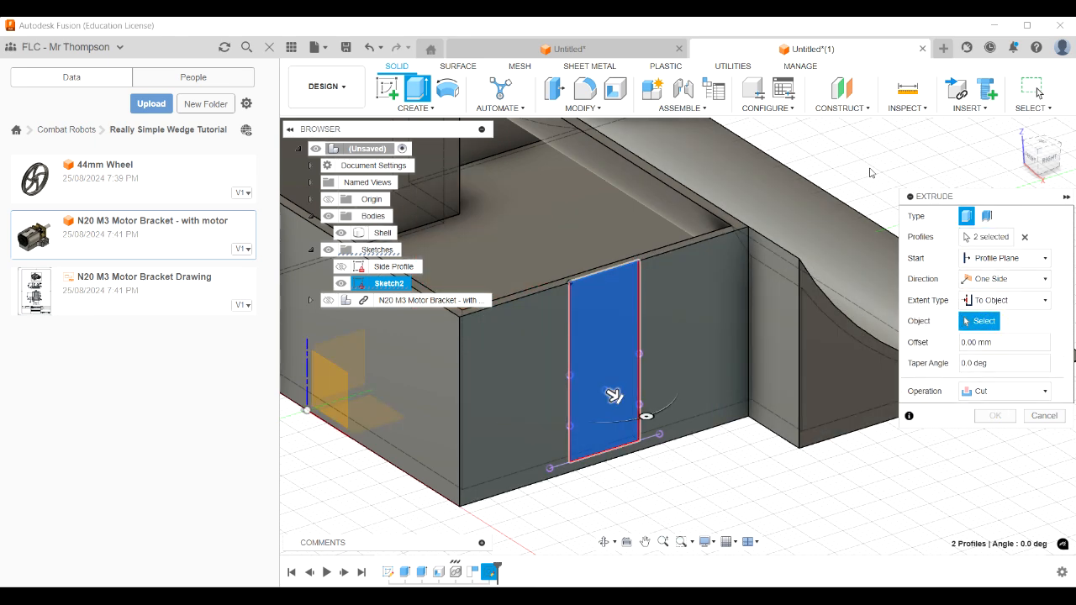
left_click_drag(1040, 165, 1067, 166)
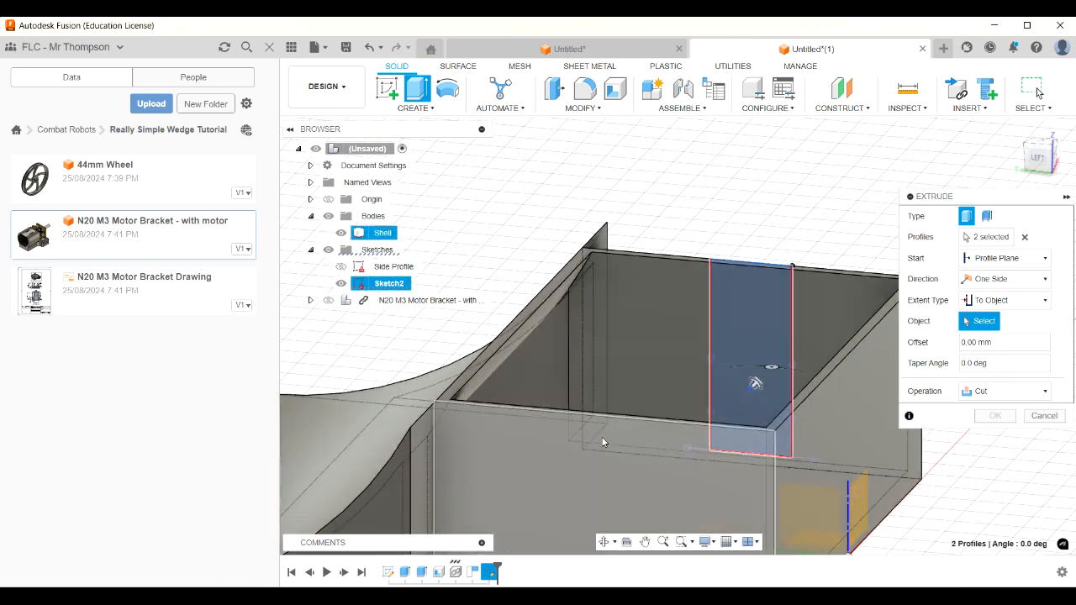
left_click(522, 477)
scroll(540, 480, "down", 3)
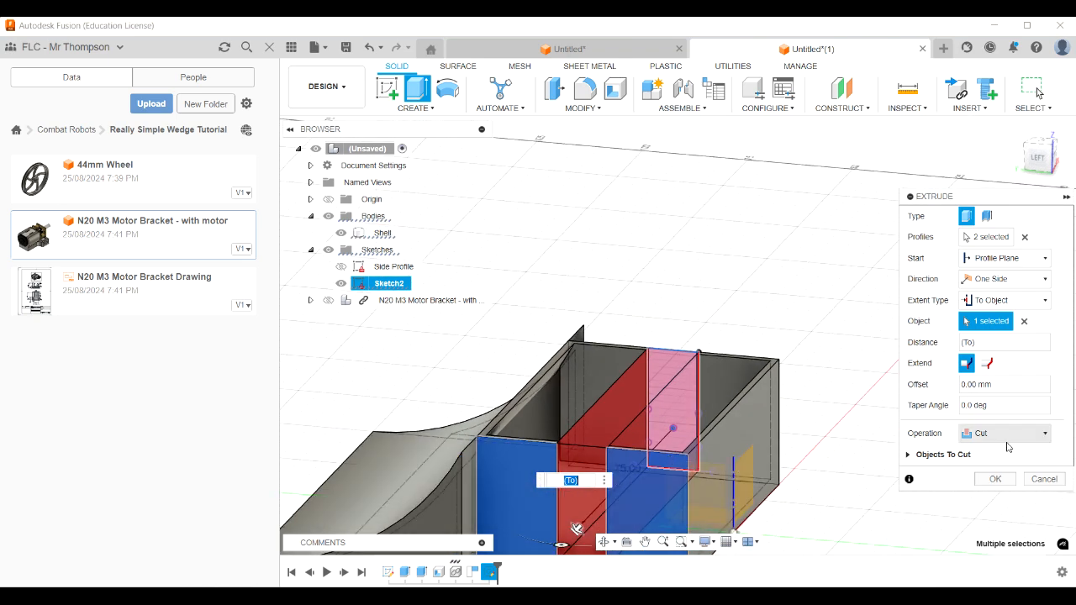
left_click(994, 482)
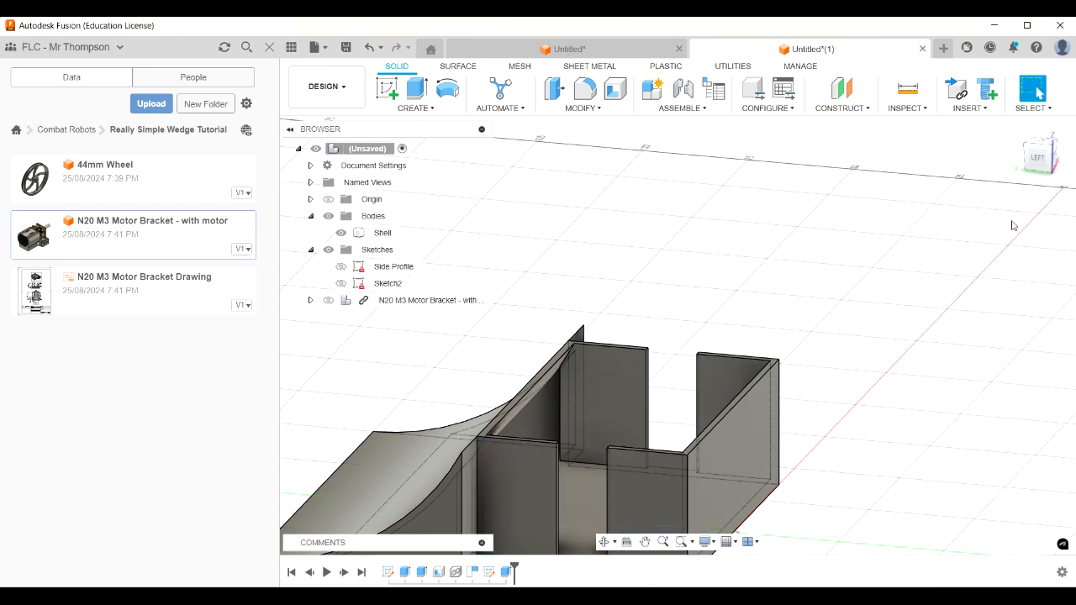
Show the N20 motor bracket component again and inspect its fit in the slotted side wall
left_click_drag(1042, 168, 841, 195)
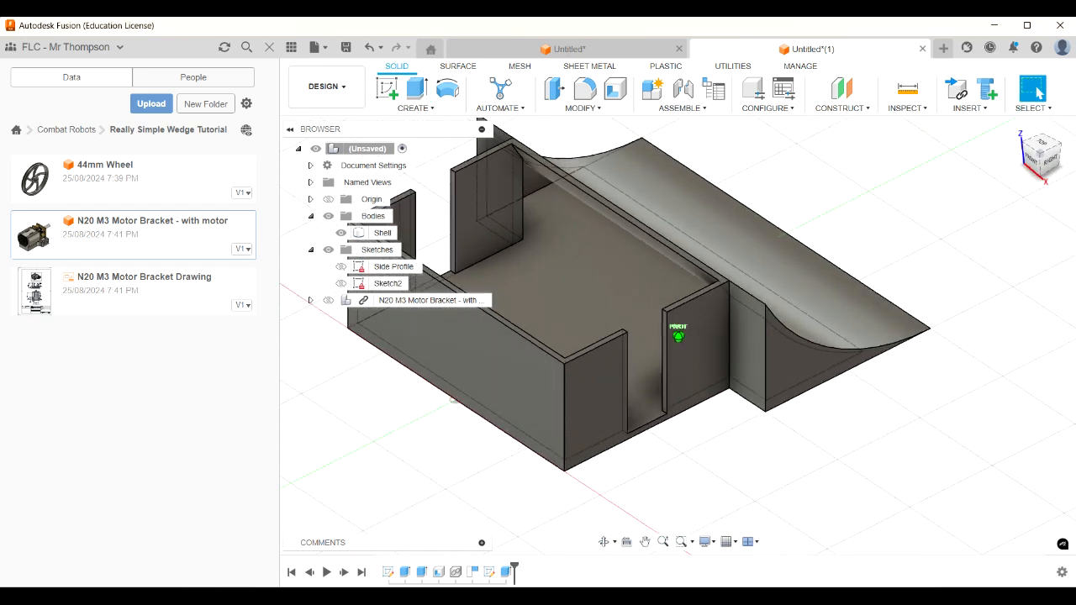
left_click(327, 300)
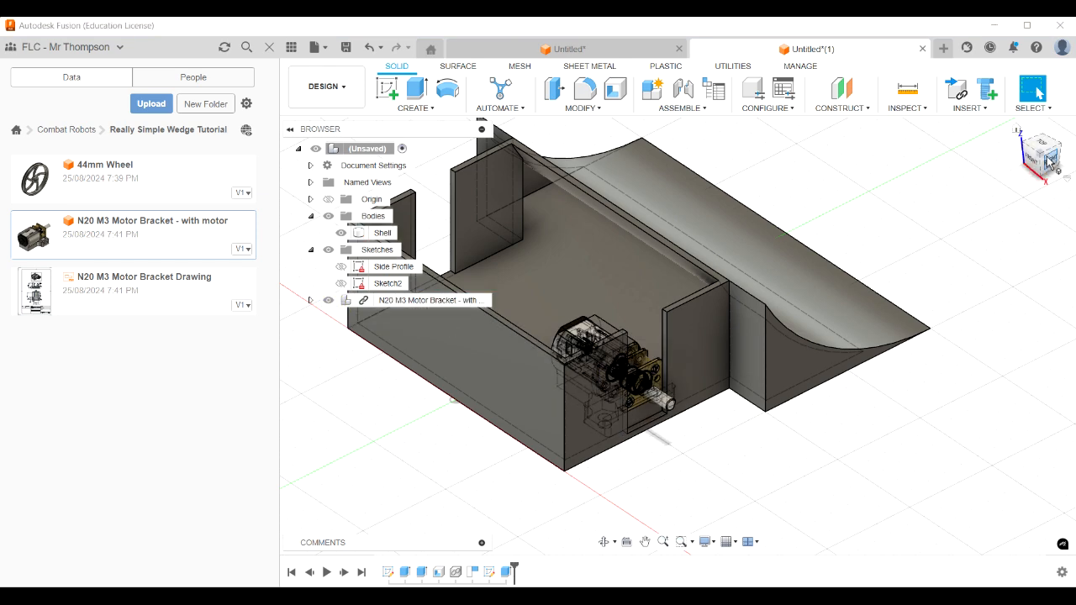
mouse_move(1049, 159)
left_mouse_down()
mouse_move(1042, 193)
mouse_move(1025, 159)
mouse_move(1053, 159)
mouse_move(1032, 157)
left_mouse_up()
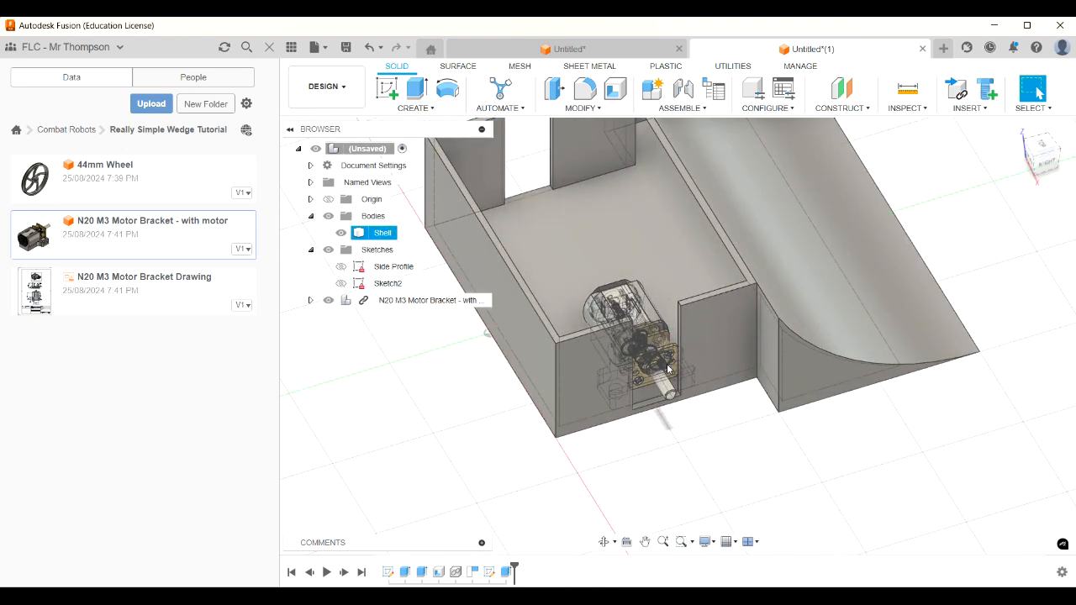
scroll(711, 449, "down", 3)
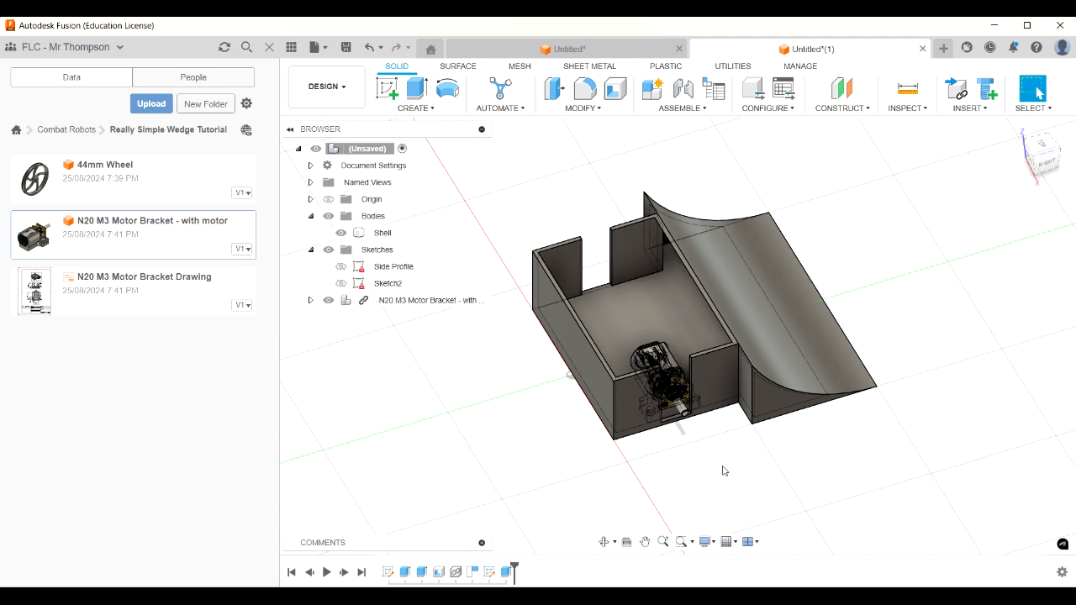
Create a new sketch on the shell's inner floor beneath the motor bracket
left_click(1041, 148)
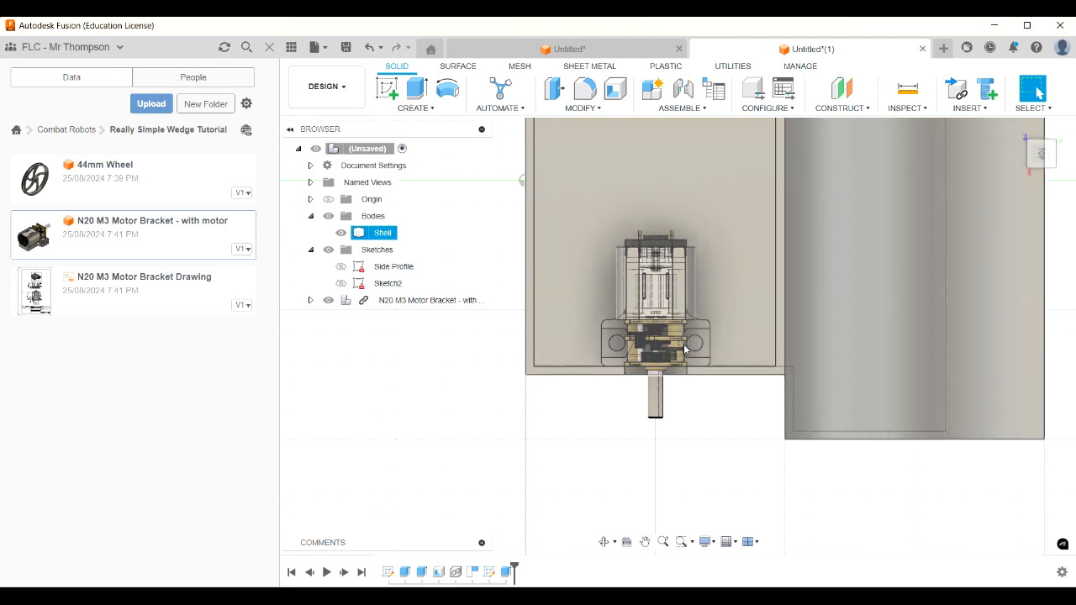
scroll(615, 345, "up", 5)
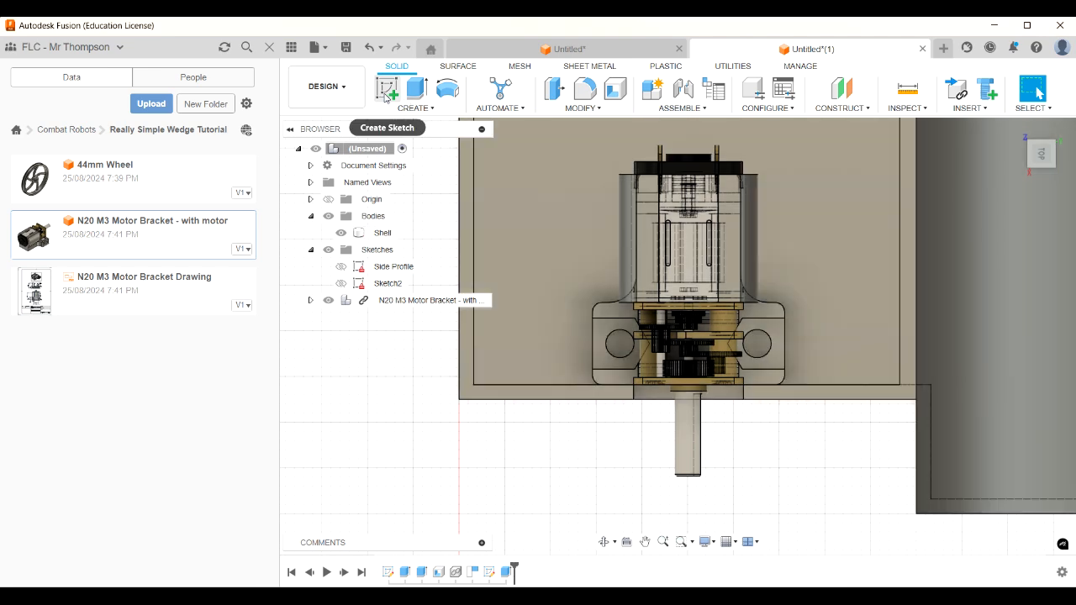
left_click(386, 88)
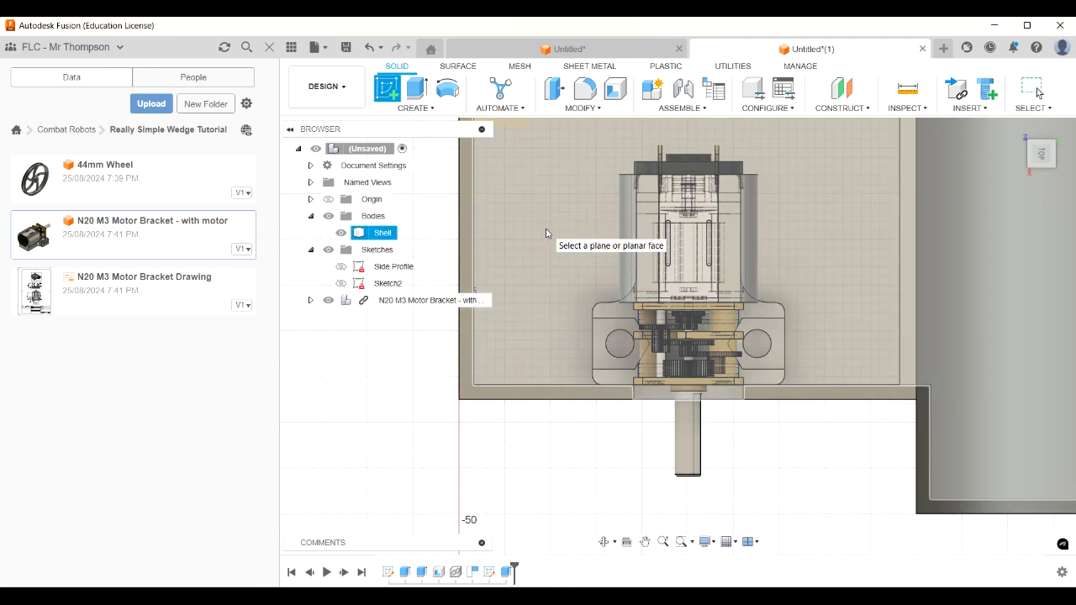
left_click(547, 233)
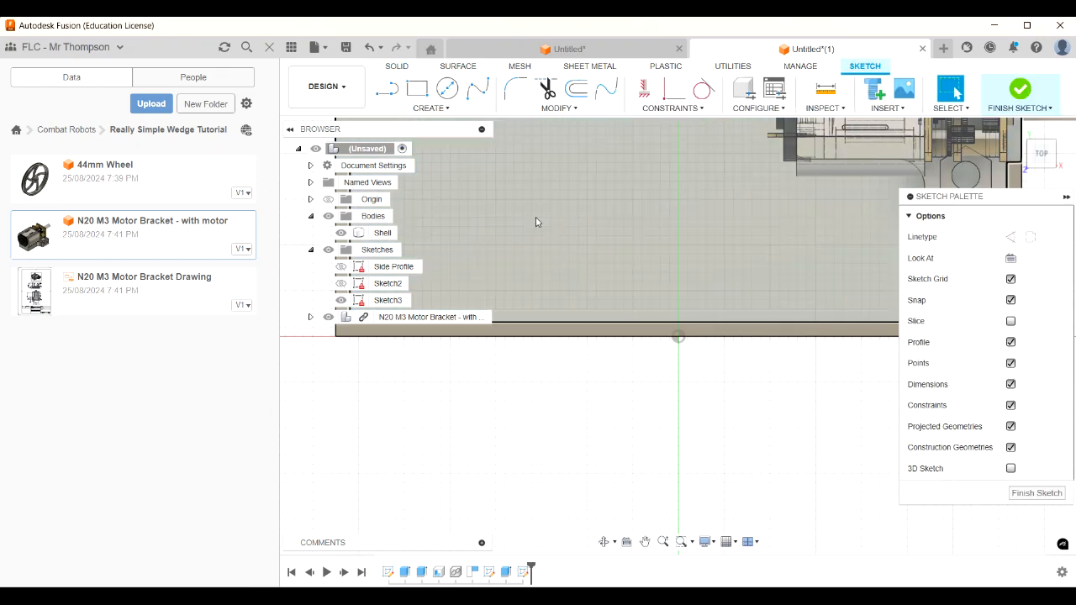
scroll(536, 219, "down", 5)
scroll(644, 205, "down", 4)
scroll(752, 152, "up", 5)
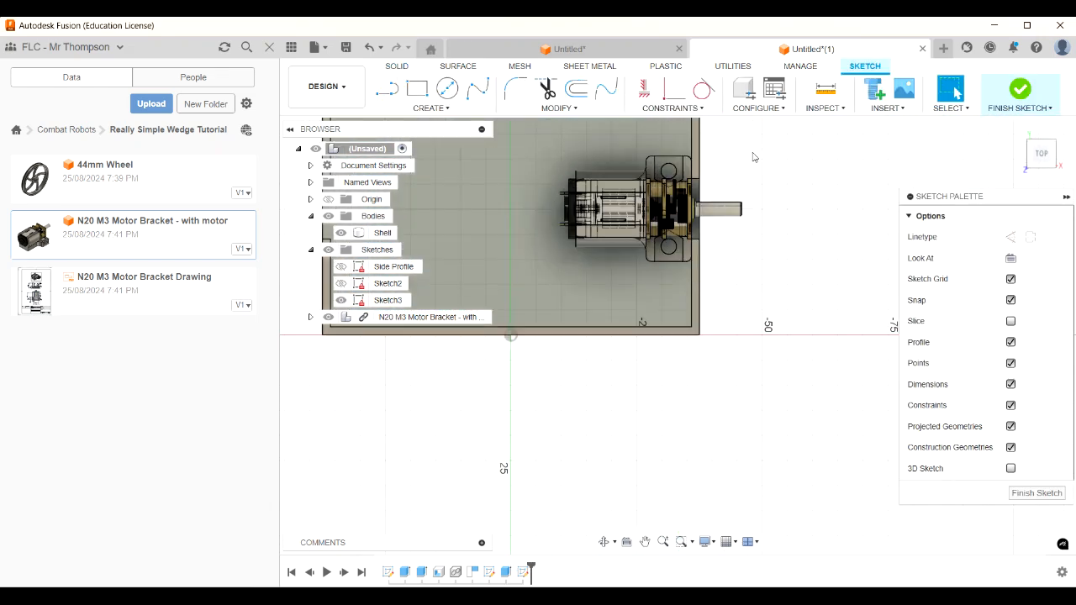
scroll(753, 157, "up", 2)
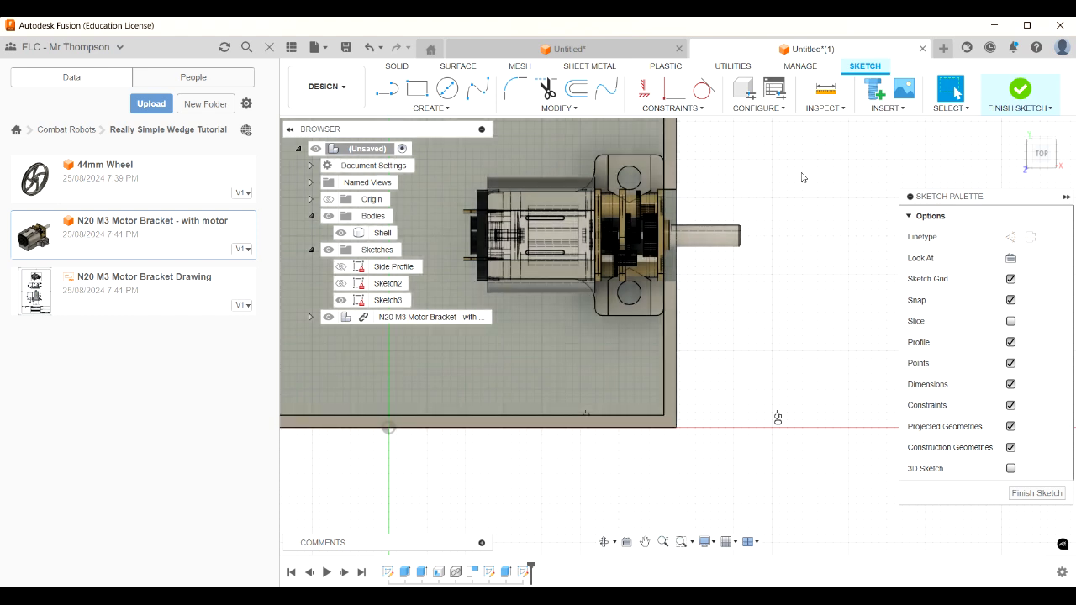
Project the circular edges of the motor bracket's two mounting holes into the floor sketch
key("p")
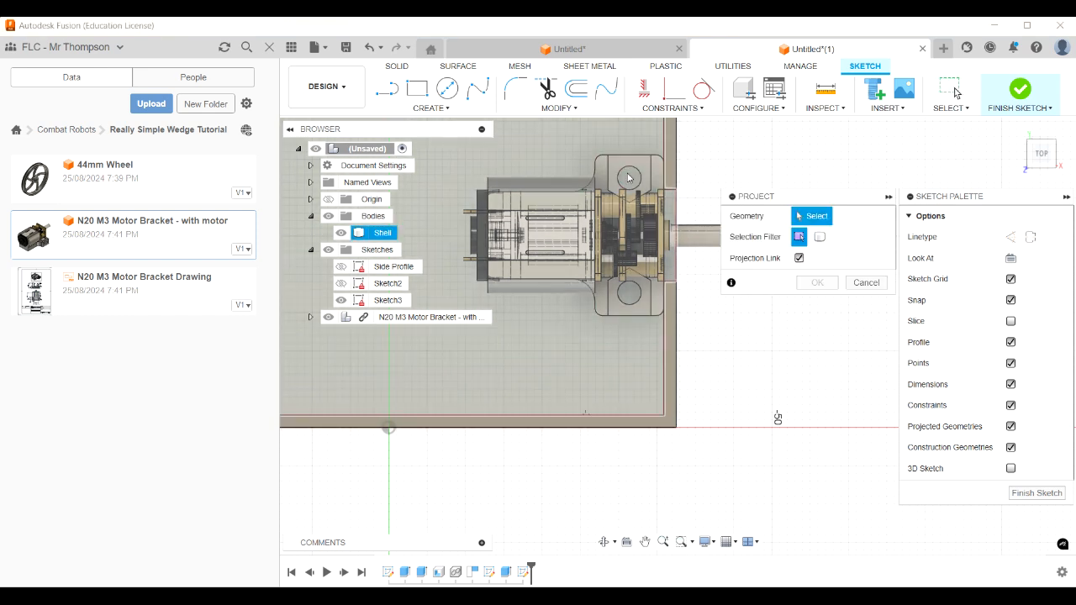
left_click(632, 173)
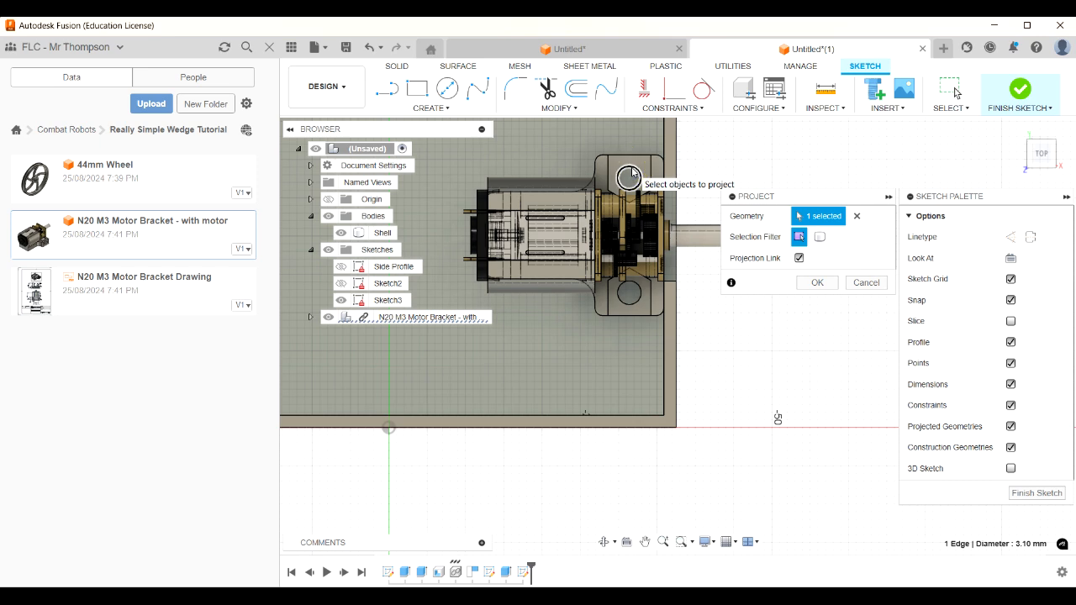
left_click(639, 293)
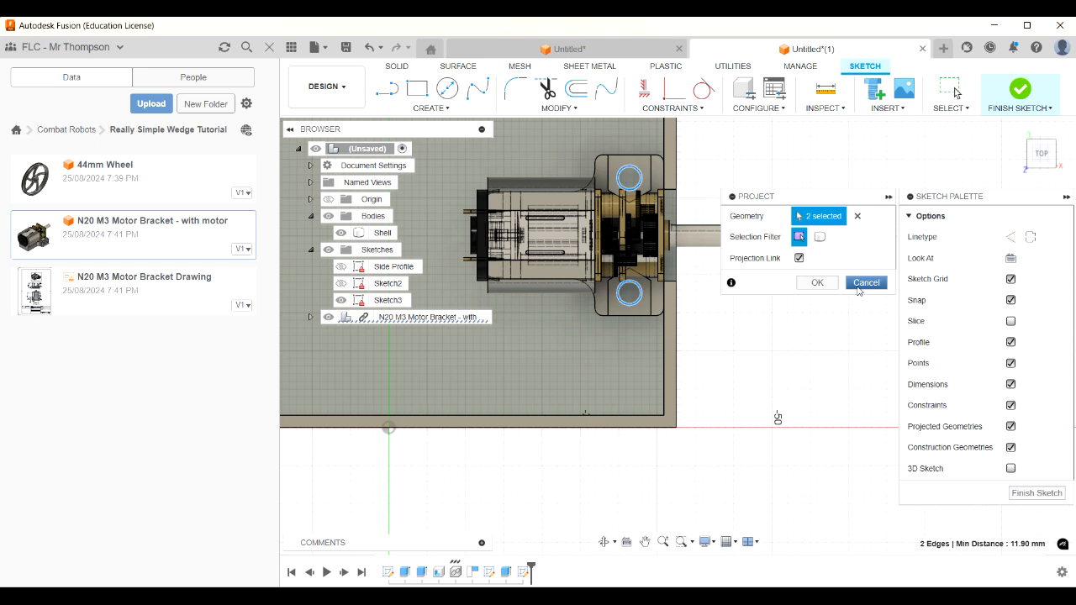
left_click(836, 285)
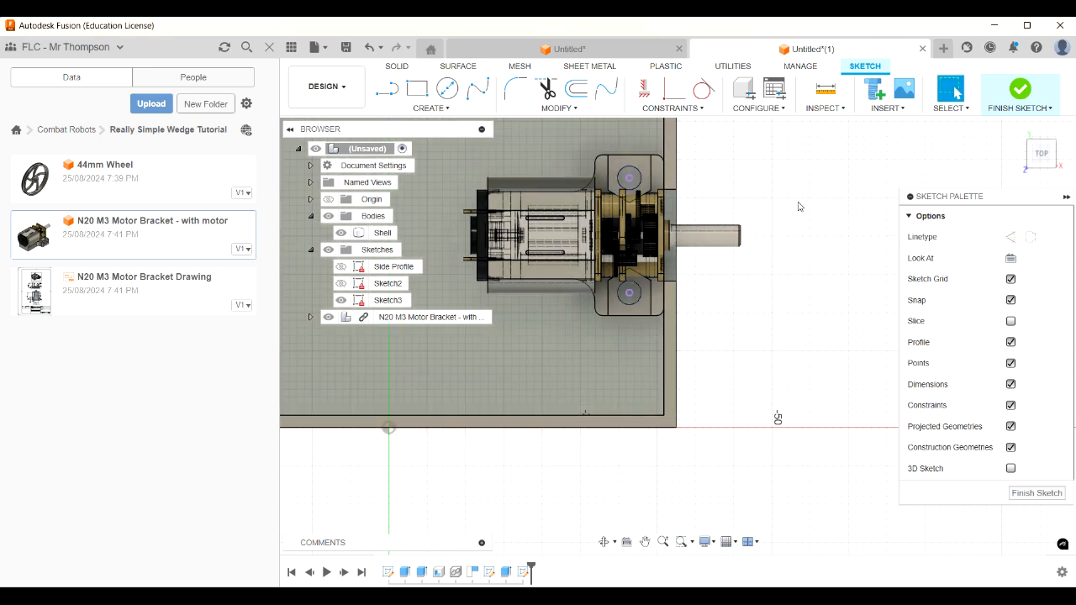
Cut both projected bracket-hole circles through the shell's floor with a To Object extent ending at its outer underside face
key("e")
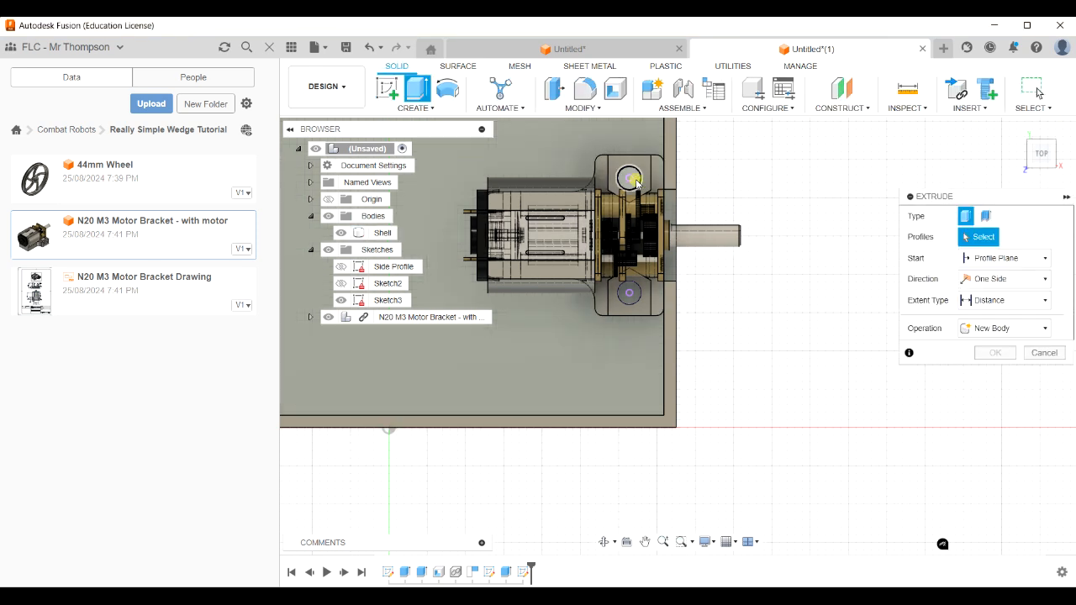
left_click(630, 179)
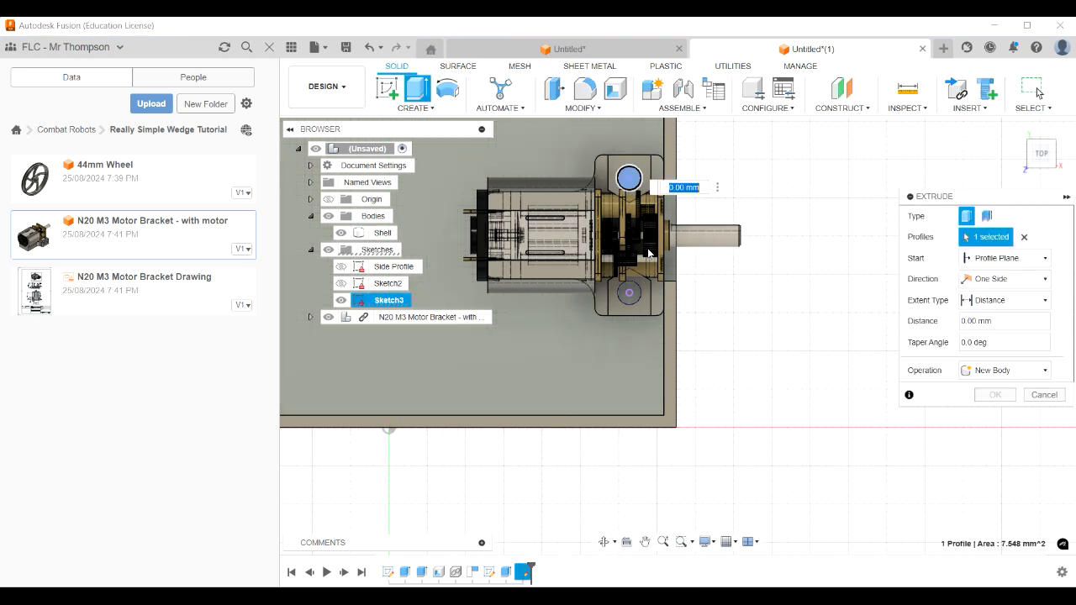
left_click(632, 296)
left_click(1041, 170)
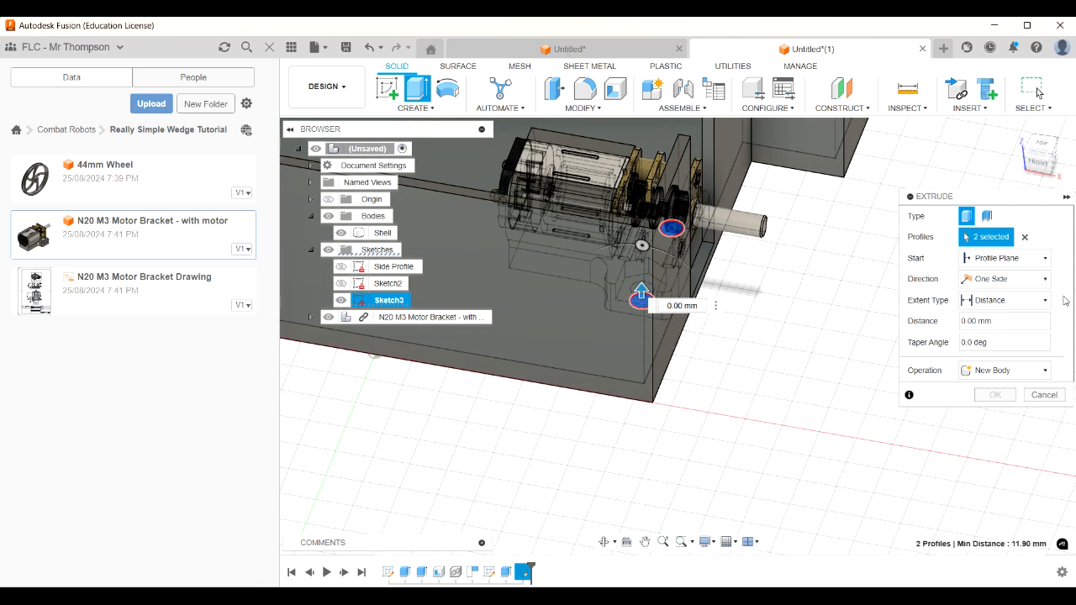
left_click(1017, 300)
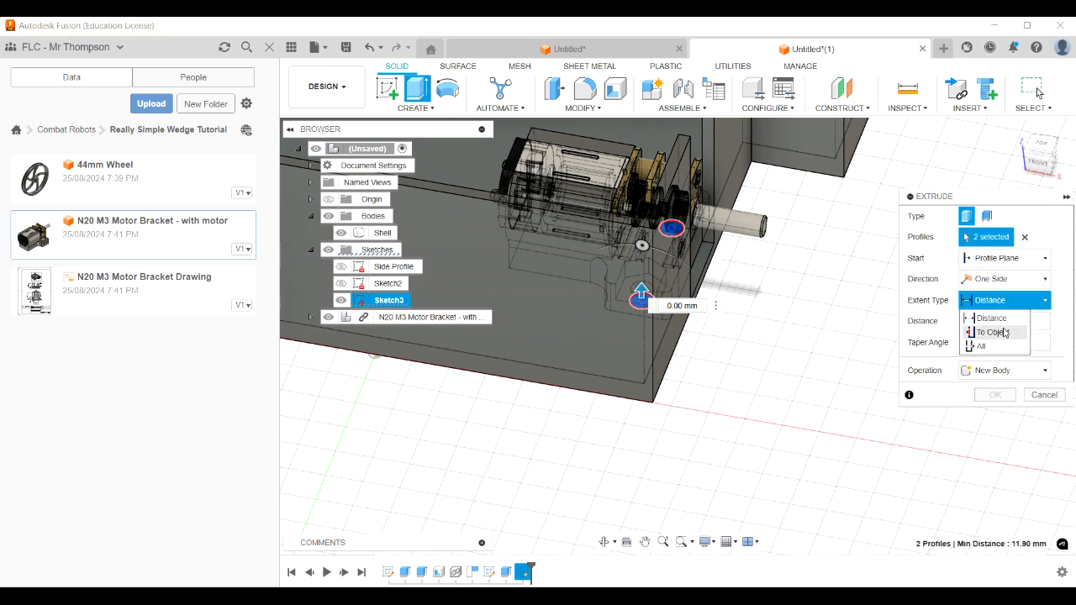
left_click(992, 332)
left_click(1043, 170)
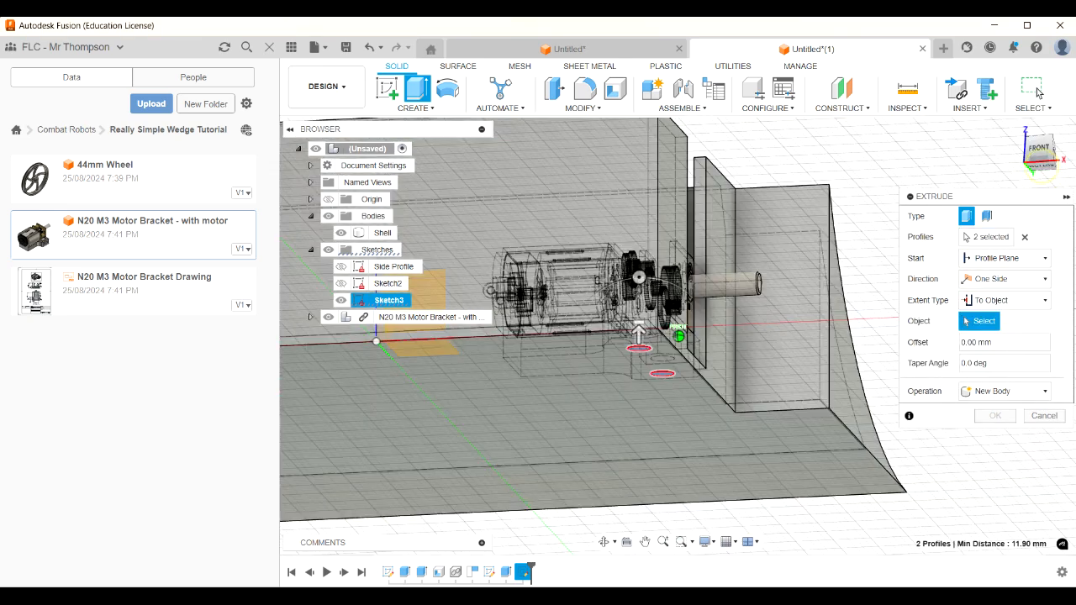
left_click(633, 306)
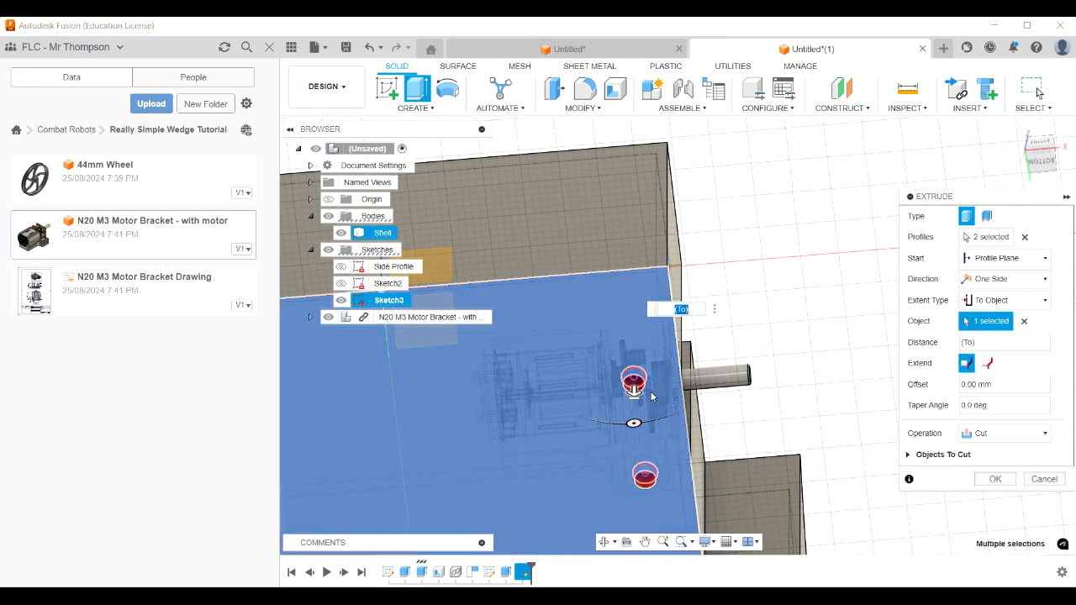
left_click(1039, 147)
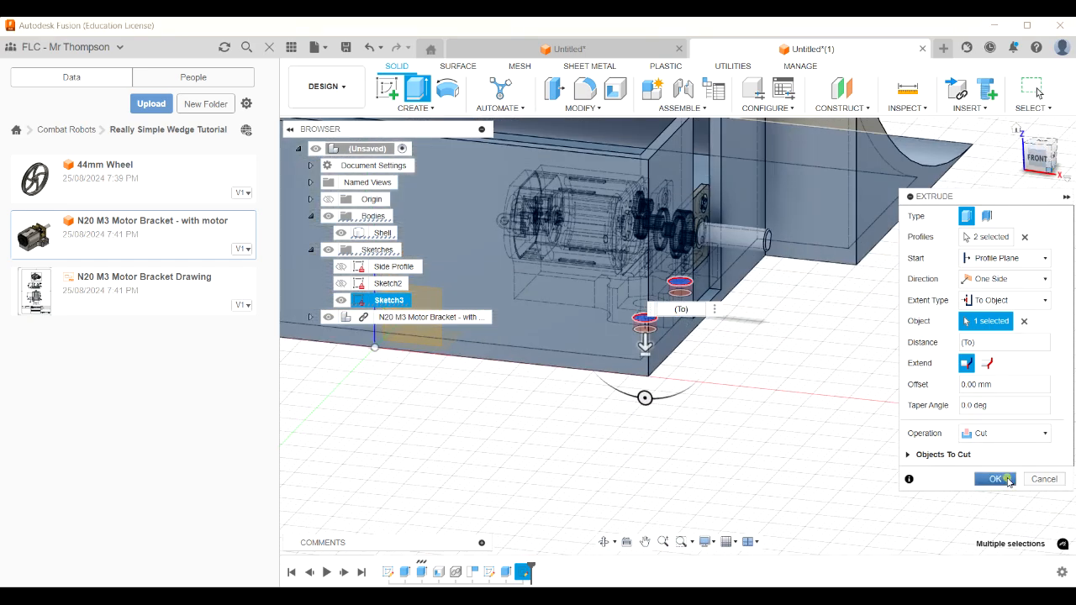
left_click(1007, 479)
Examine the whole shell with the motor bracket in place and the opposite slotted side wall
scroll(765, 422, "down", 3)
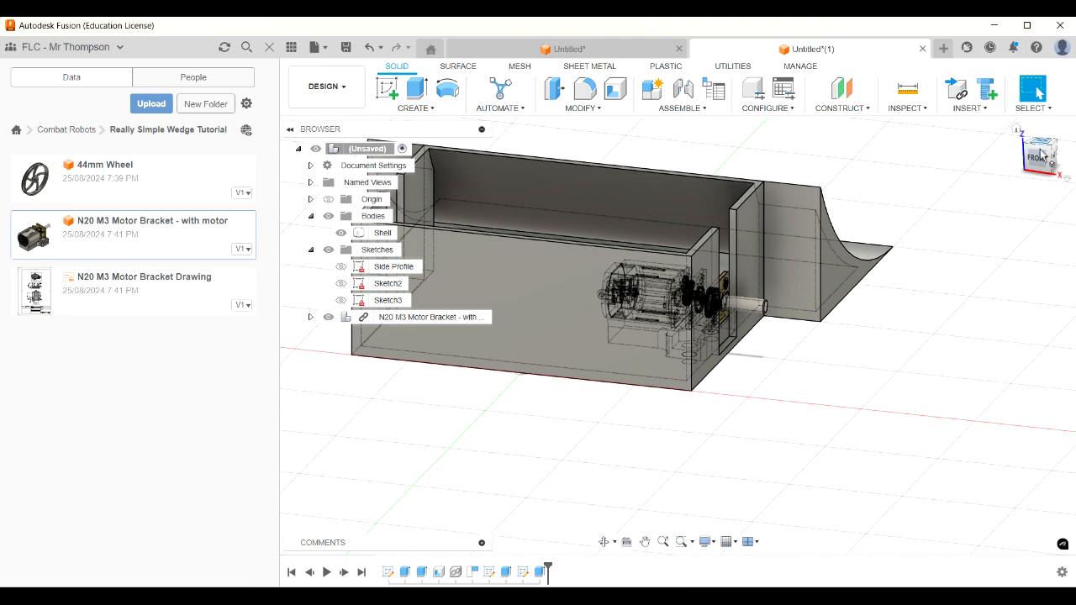
mouse_move(1042, 155)
left_mouse_down()
mouse_move(1044, 59)
mouse_move(1041, 149)
left_mouse_up()
mouse_move(678, 337)
middle_mouse_down("shift")
mouse_move(669, 360)
mouse_move(602, 337)
middle_mouse_up("shift")
left_click(506, 279)
scroll(519, 275, "down", 3)
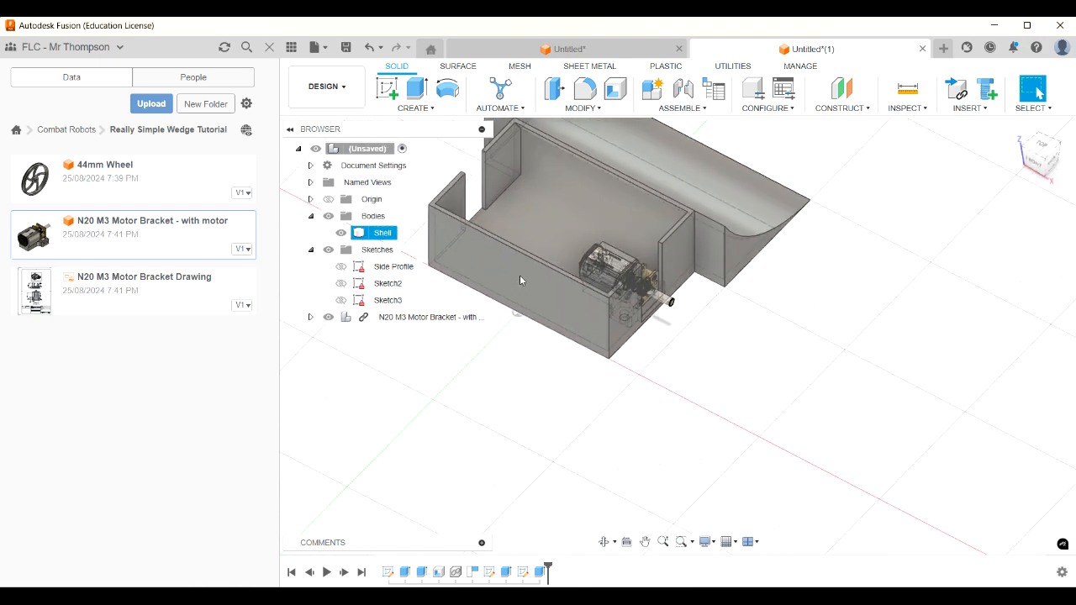
scroll(679, 361, "down", 3)
scroll(571, 265, "up", 5)
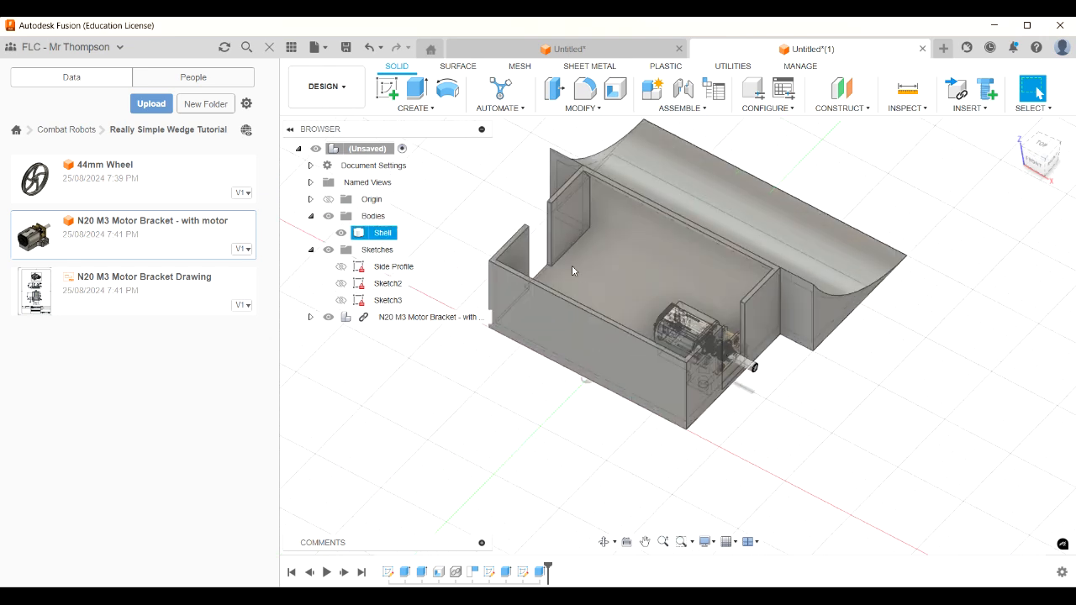
scroll(709, 345, "up", 2)
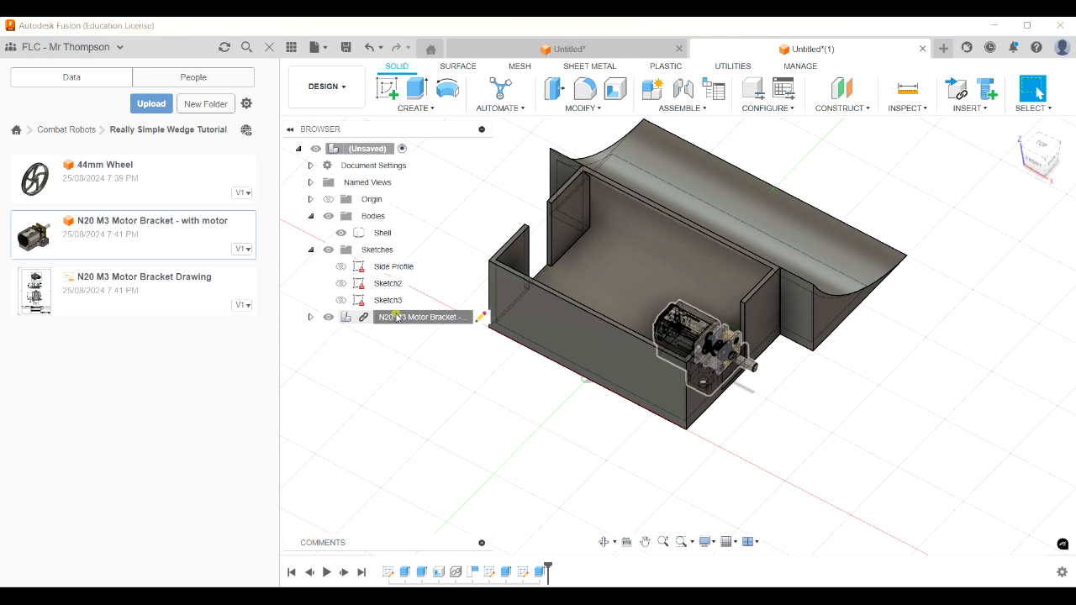
Mirror the N20 motor bracket component across the vertical origin plane at the shell's centre, towards the opposite side wall
left_click(398, 318)
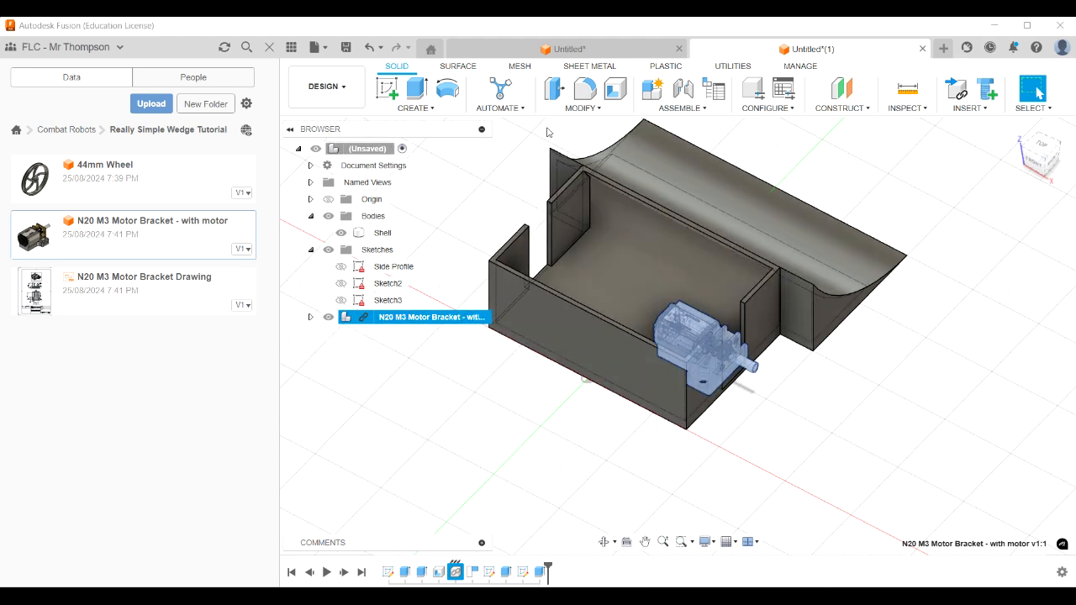
left_click(415, 108)
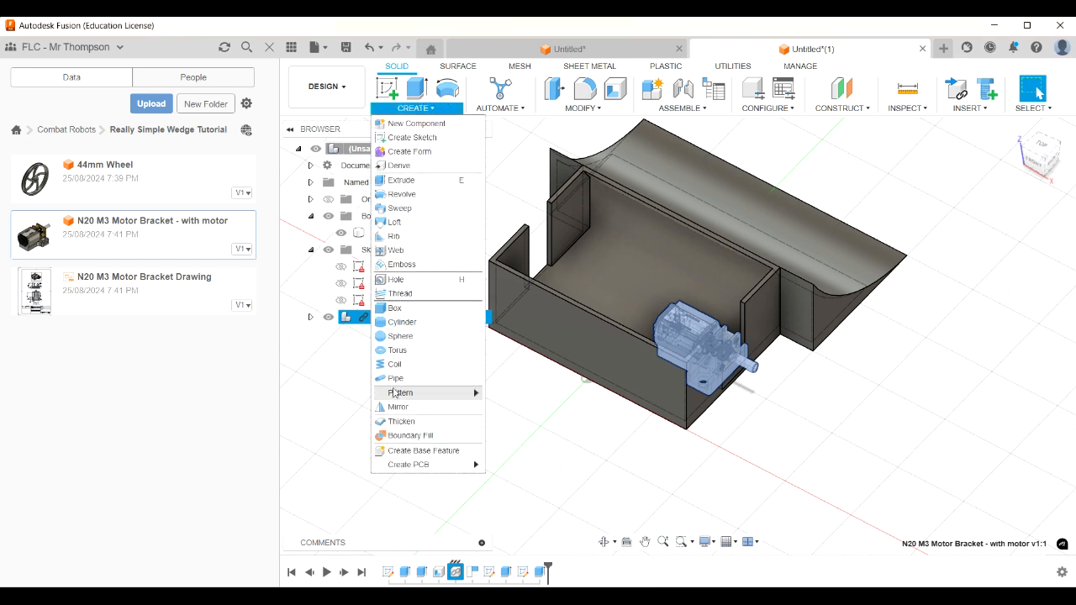
left_click(417, 412)
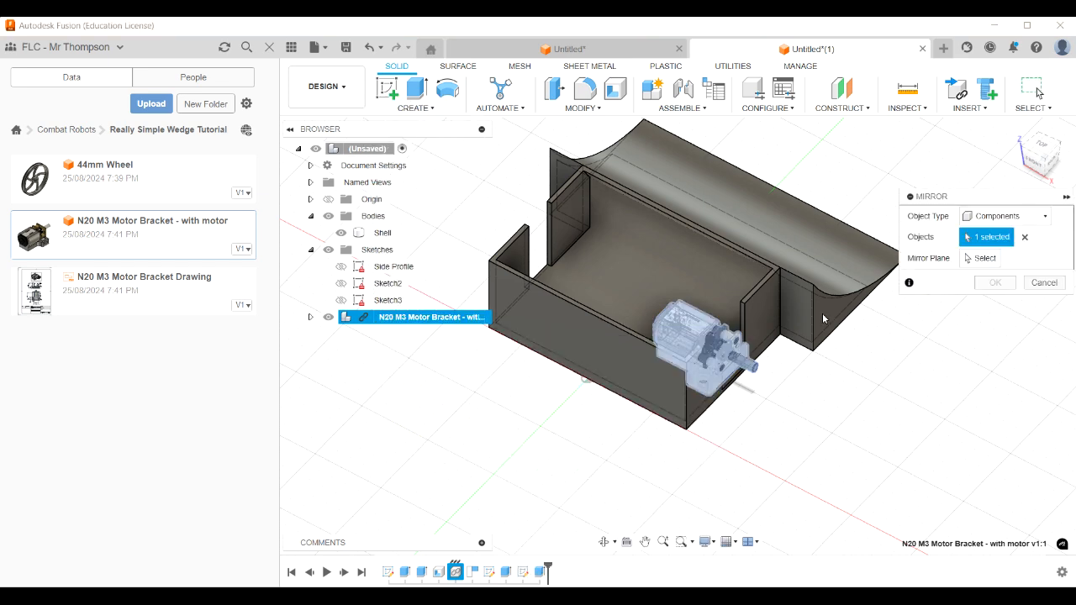
left_click(980, 258)
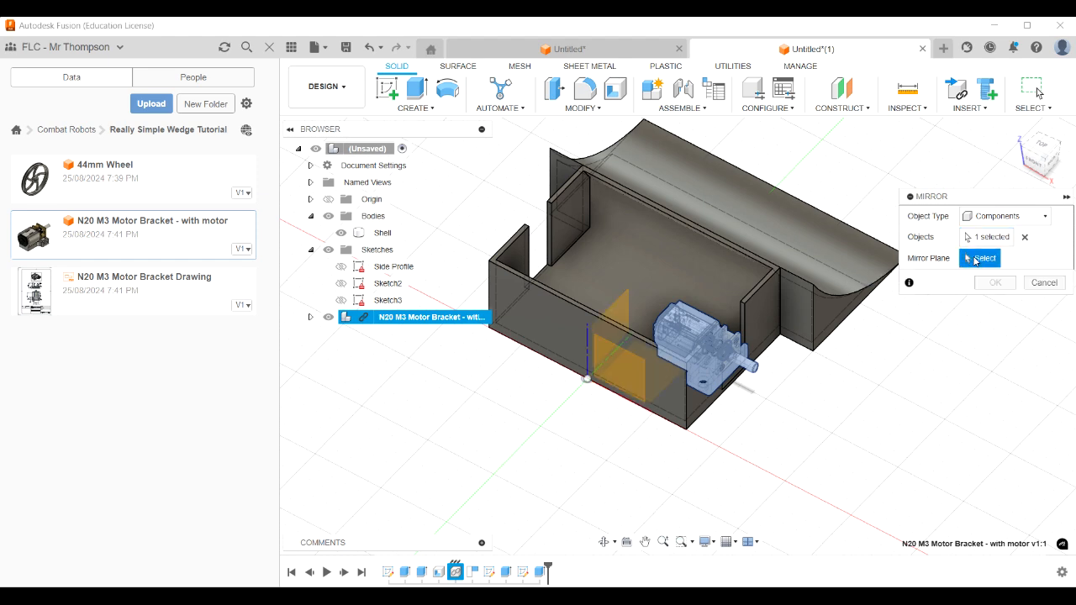
left_click(623, 312)
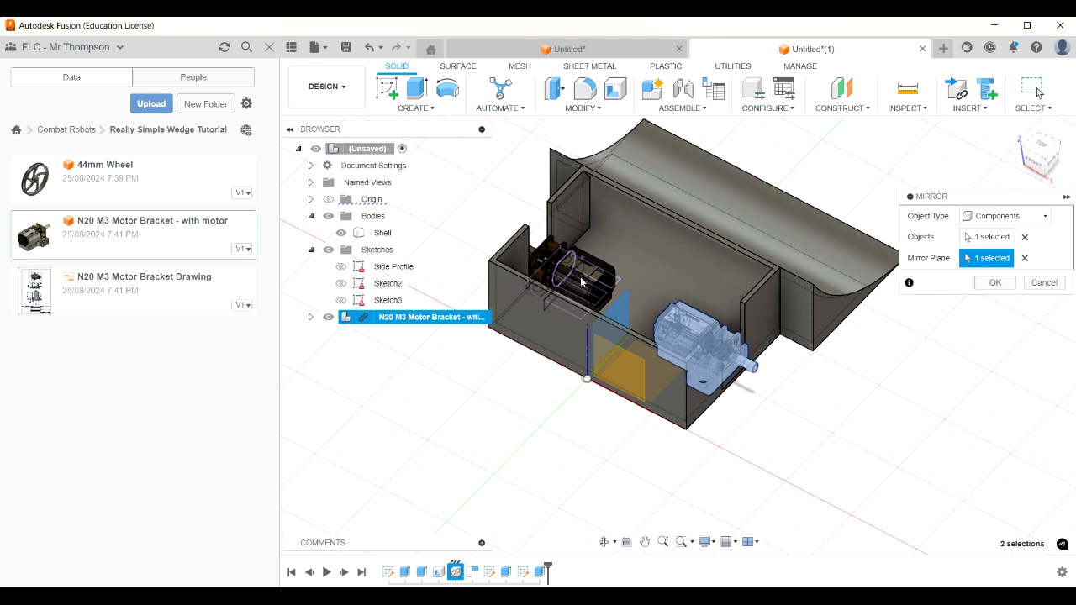
left_click(997, 283)
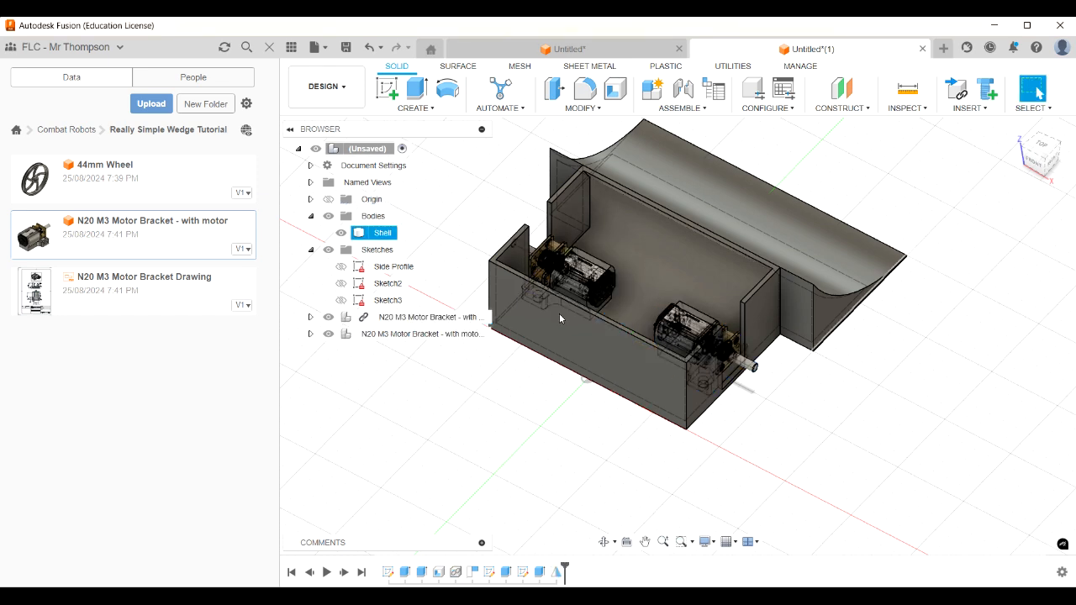
Start a Mirror with object type Features and choose the floor's mounting-hole cut as the object
left_click(1039, 167)
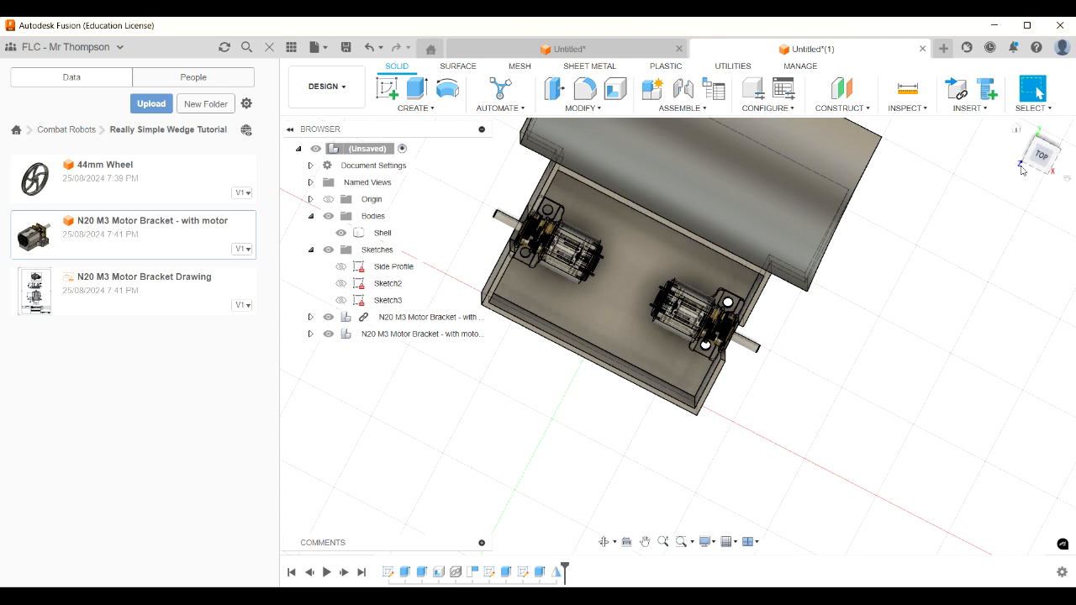
mouse_move(1042, 134)
left_mouse_down()
mouse_move(1042, 116)
mouse_move(1042, 126)
left_mouse_up()
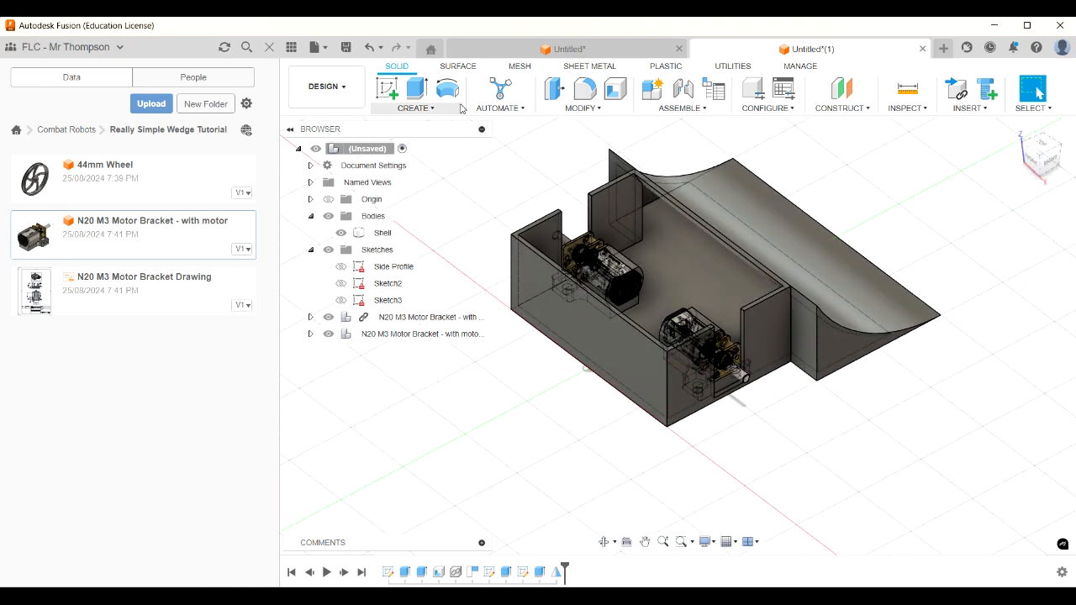
left_click(416, 108)
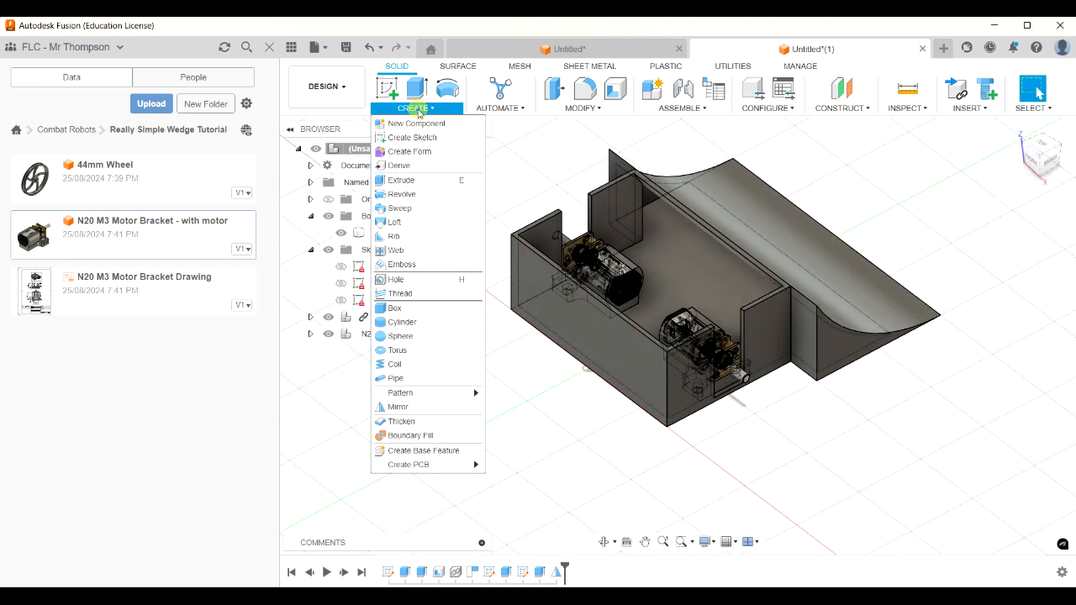
left_click(417, 408)
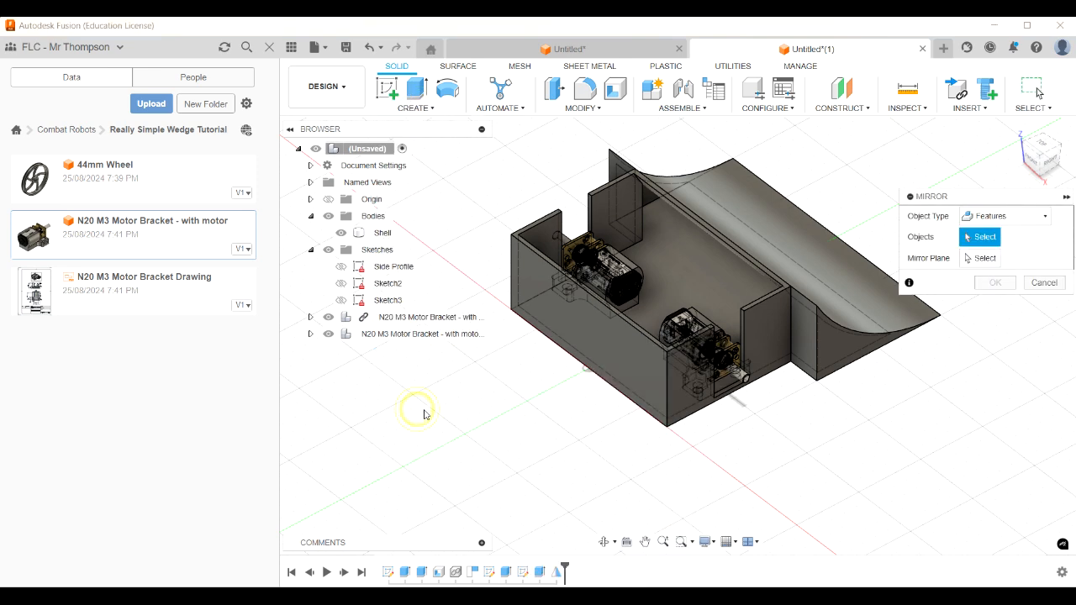
left_click(1020, 217)
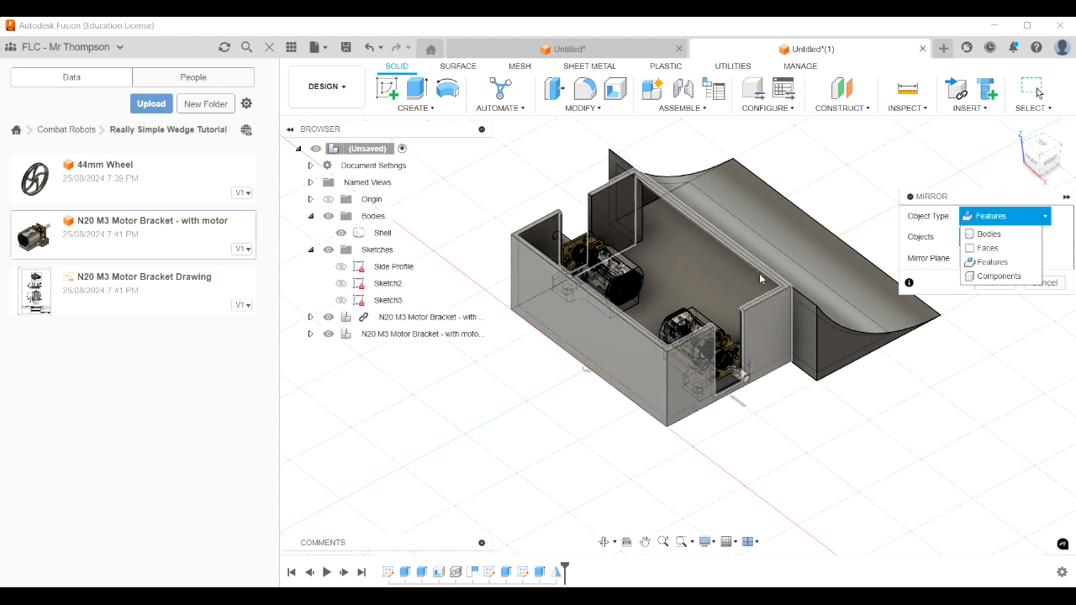
left_click(1005, 262)
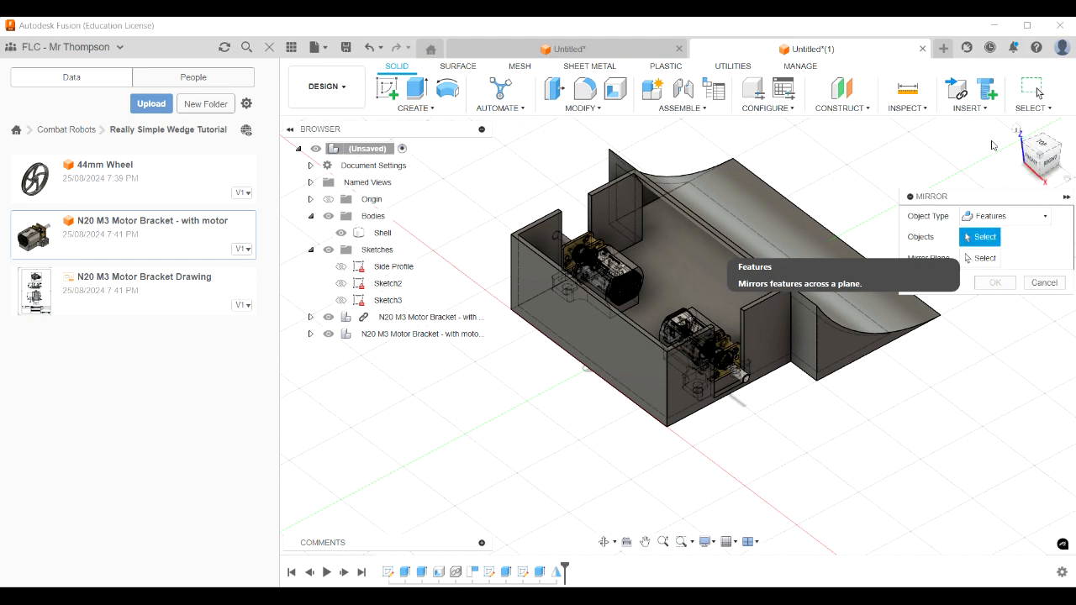
left_click(1040, 172)
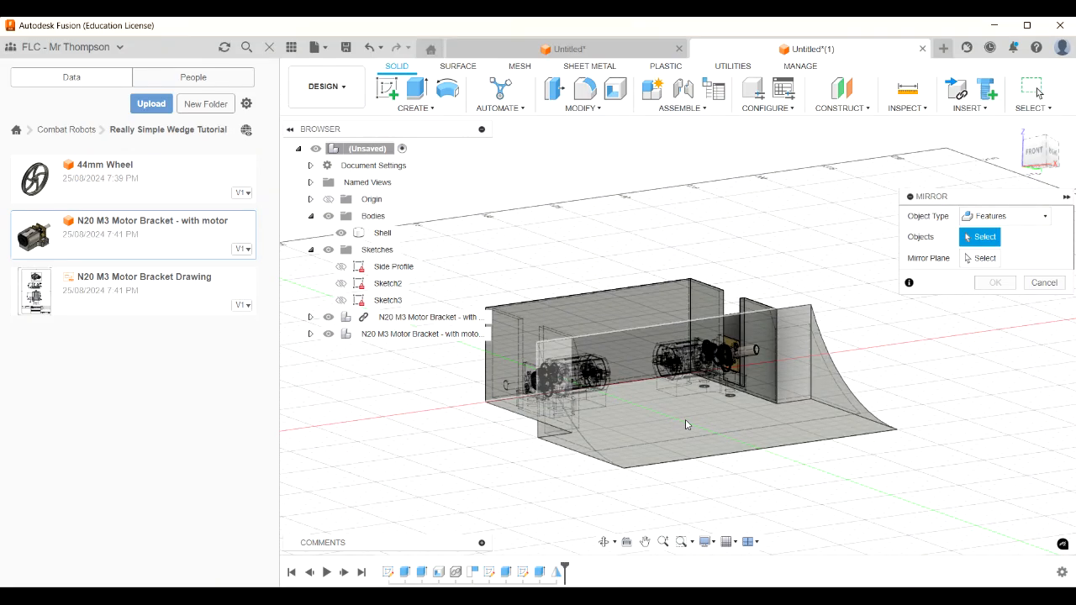
scroll(707, 376, "up", 3)
scroll(706, 376, "up", 4)
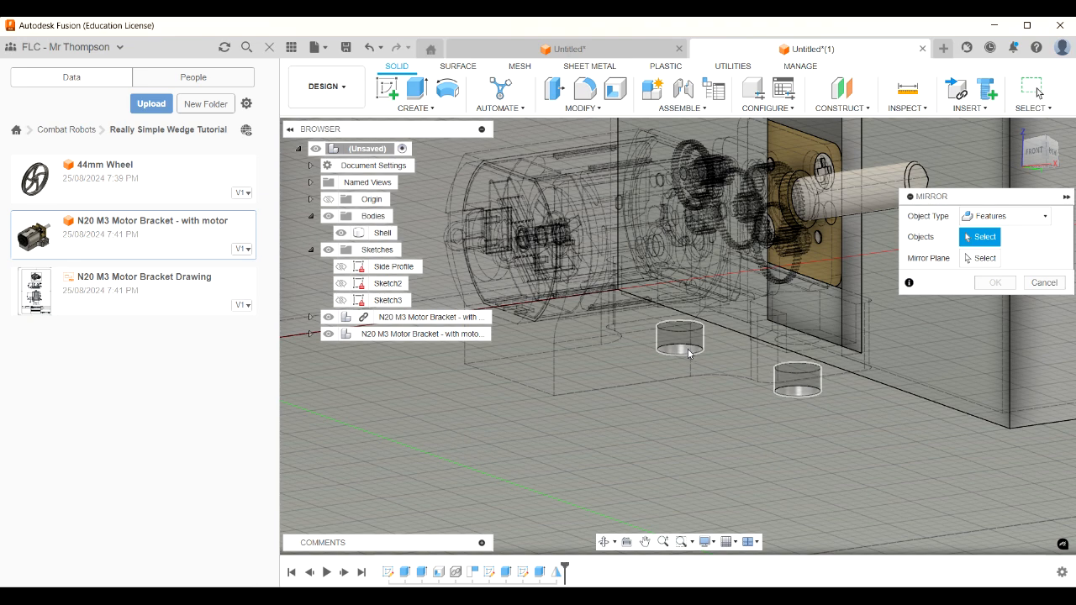
left_click(688, 353)
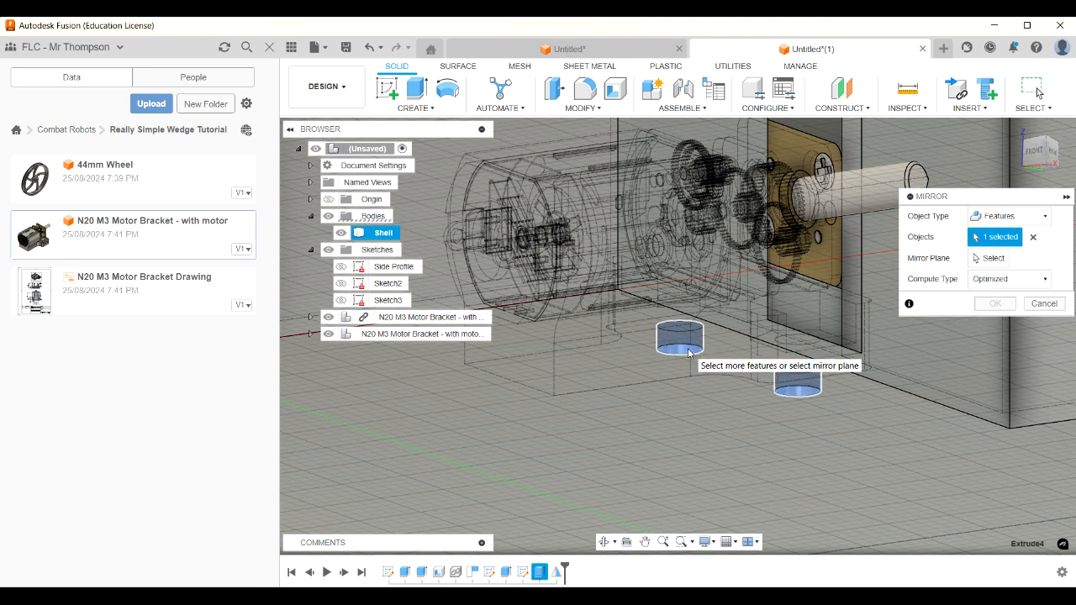
Mirror the mounting-hole cut across the shell's central origin plane with the Optimized compute type
scroll(688, 360, "down", 2)
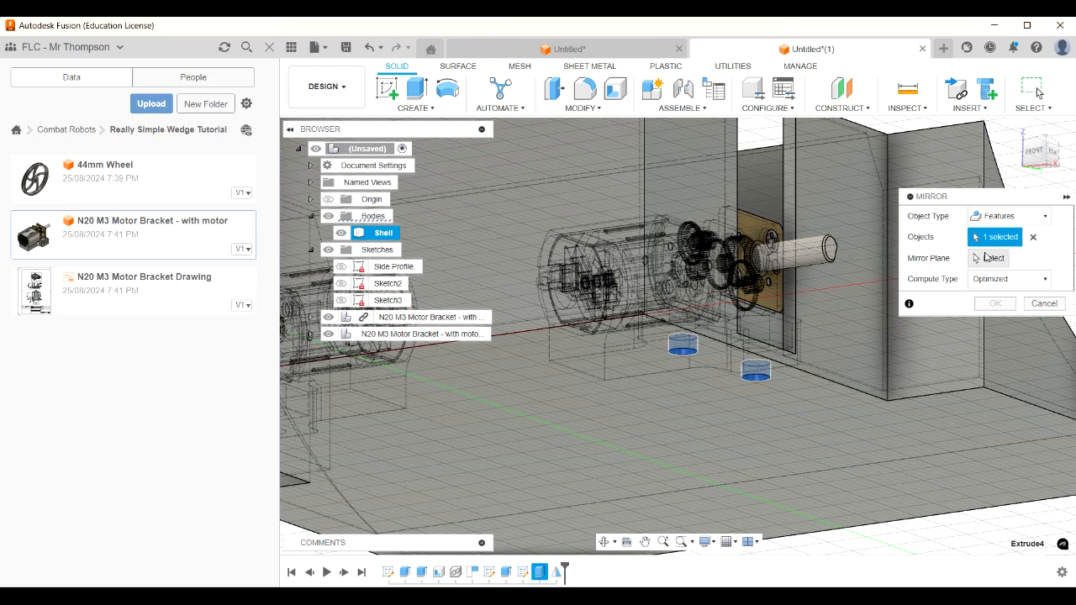
left_click(988, 258)
mouse_move(1041, 154)
left_mouse_down()
mouse_move(1031, 148)
mouse_move(995, 175)
mouse_move(969, 168)
mouse_move(964, 151)
left_mouse_up()
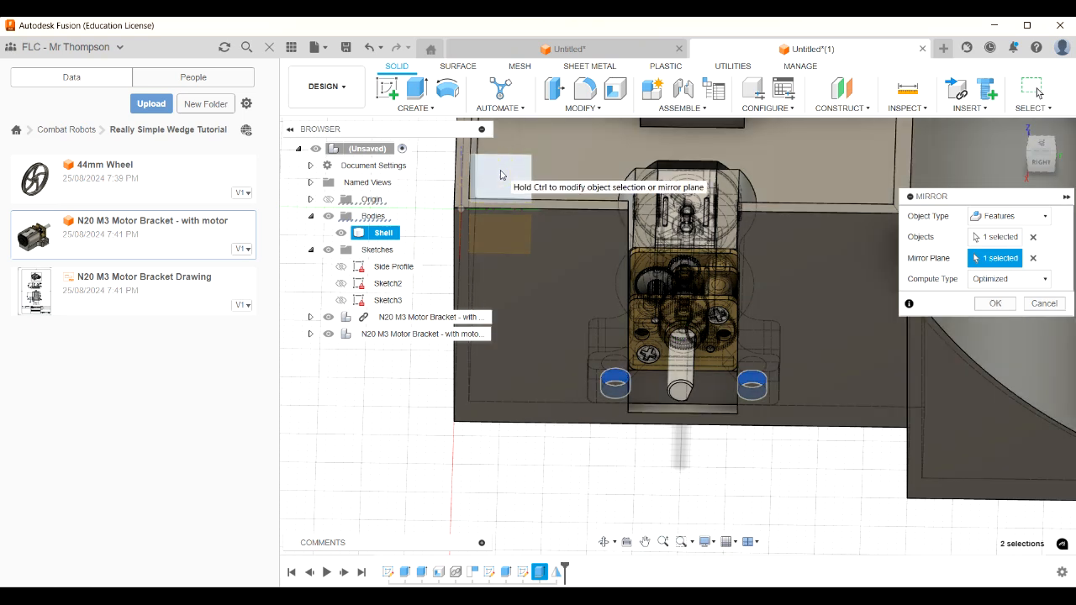
left_click(500, 175)
left_click(1020, 278)
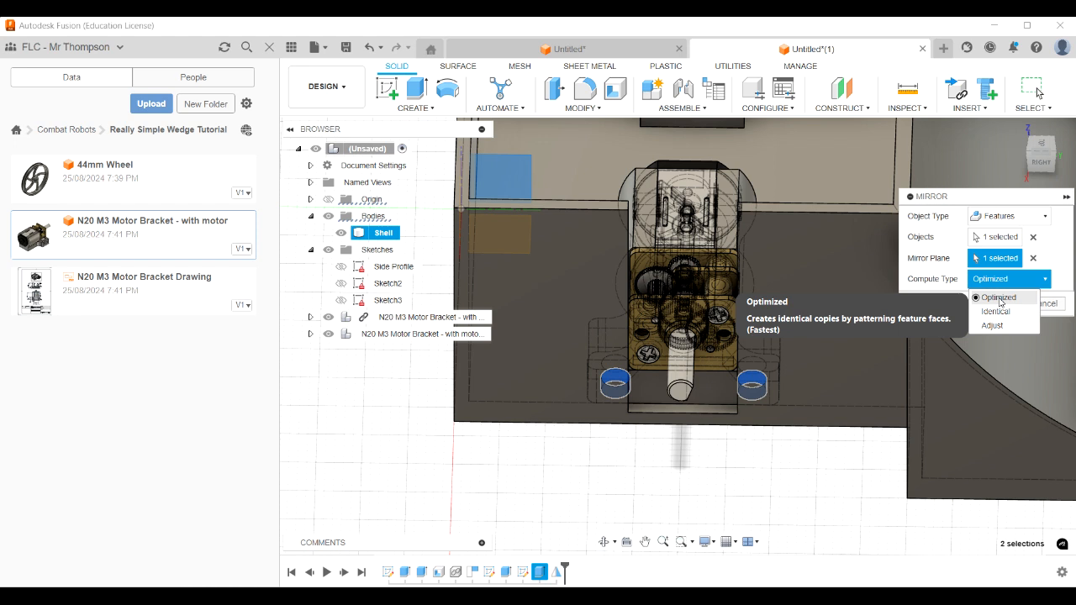
left_click(999, 300)
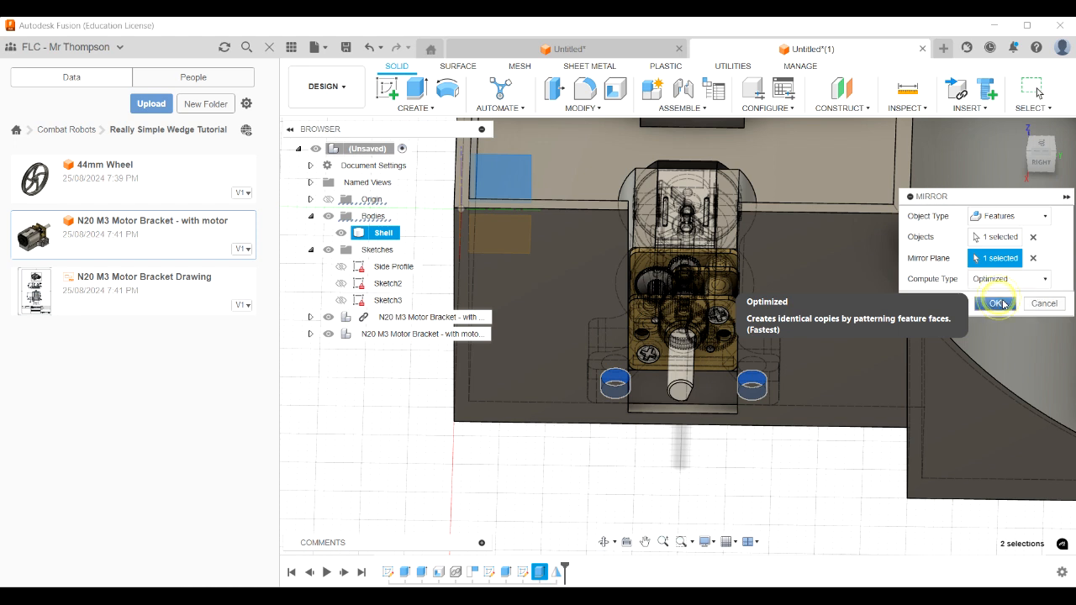
left_click_drag(1042, 164, 1075, 170)
scroll(523, 370, "down", 5)
scroll(528, 368, "up", 6)
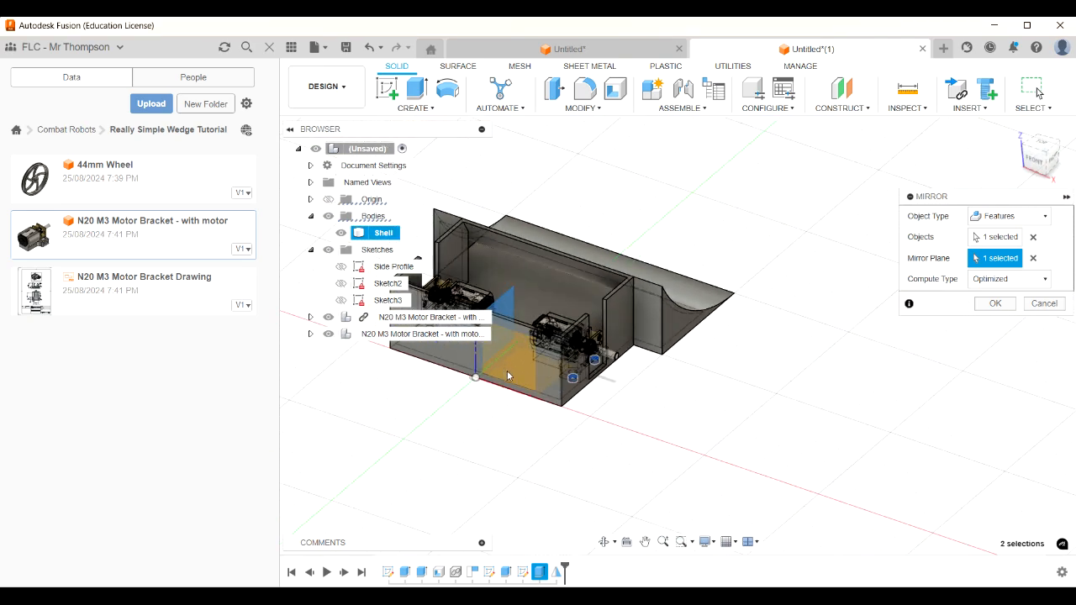
scroll(515, 252, "down", 1)
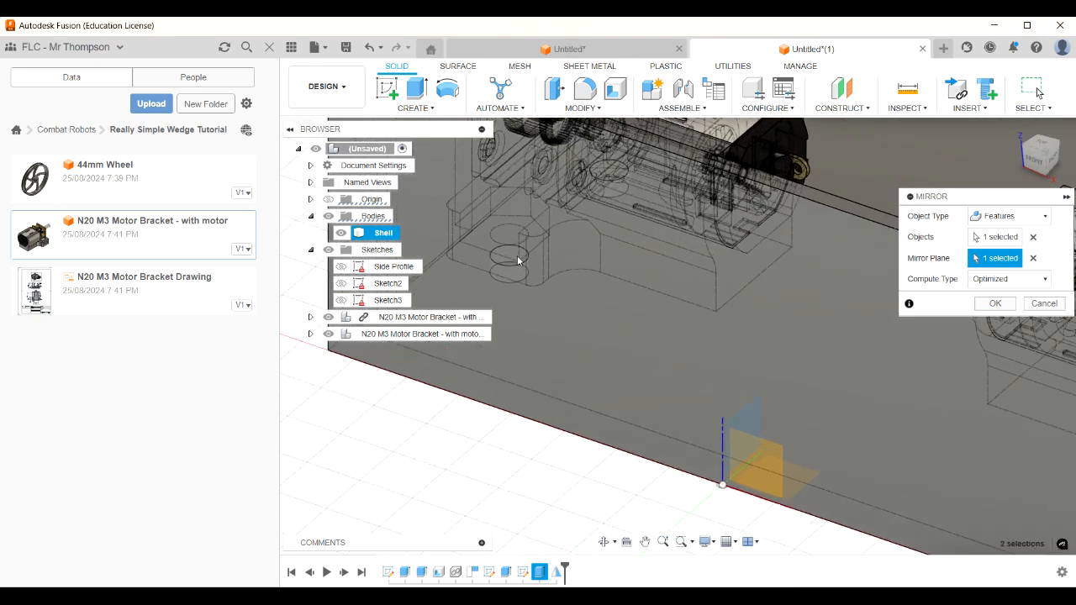
left_click(995, 304)
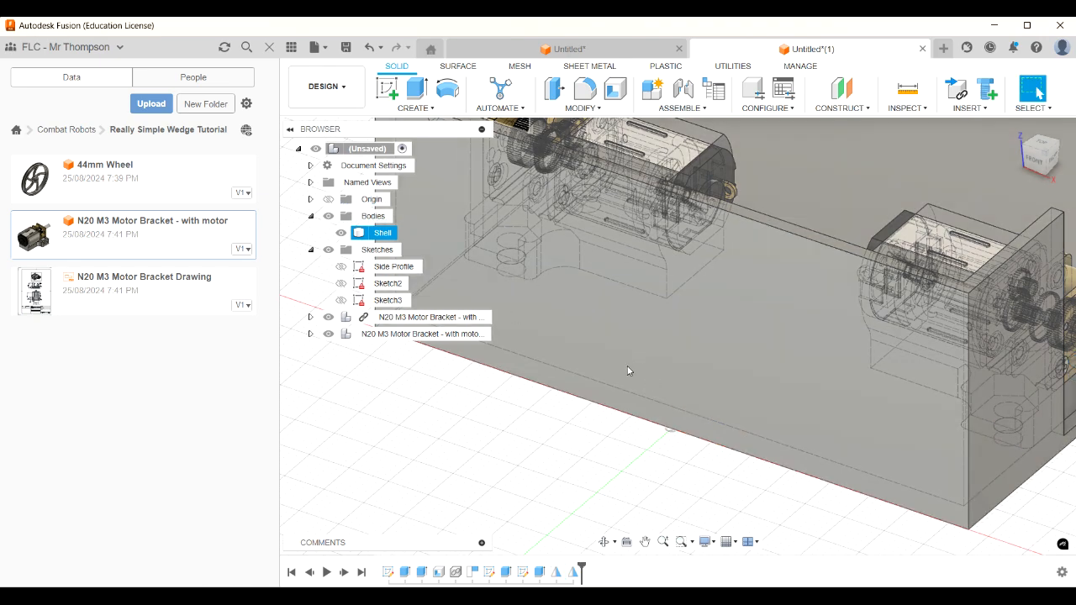
Inspect the mirrored mounting holes beneath the second motor bracket from the underside of the shell's floor
left_click(1031, 160)
left_click_drag(1030, 161, 1013, 124)
scroll(372, 436, "up", 5)
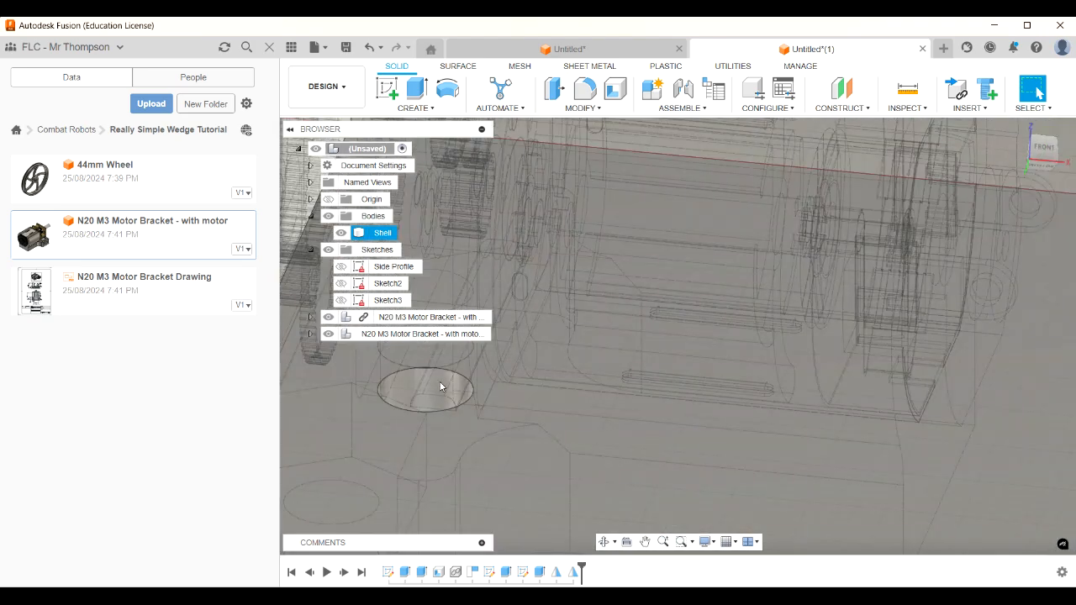
scroll(424, 400, "down", 6)
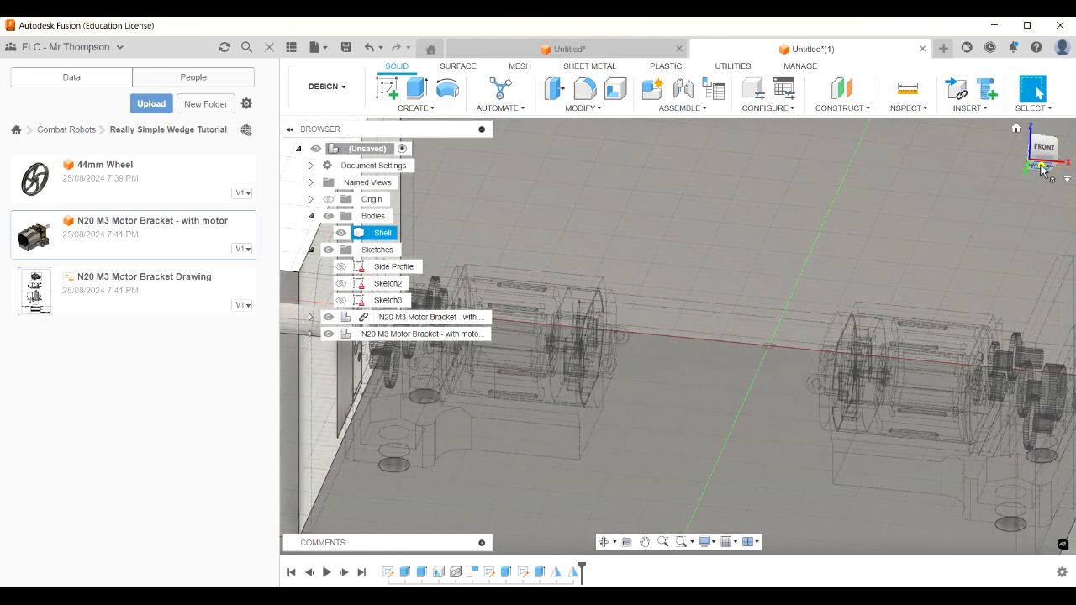
Inspect the shell with both motor brackets from above and from the side, checking the overall mirrored layout
mouse_move(1040, 160)
left_mouse_down()
mouse_move(1030, 117)
mouse_move(1040, 170)
left_mouse_up()
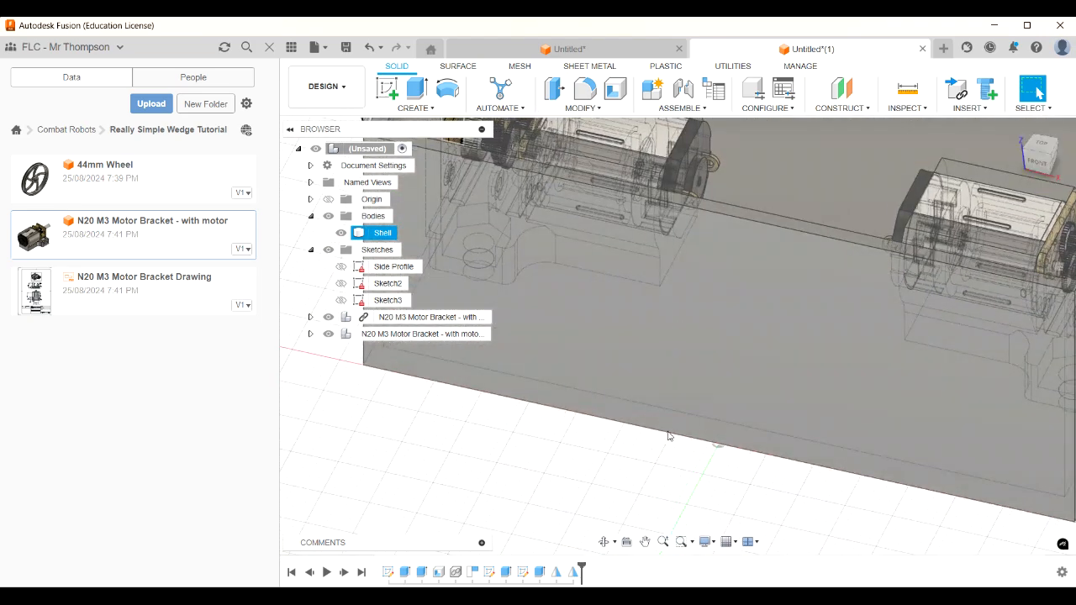
scroll(602, 454, "down", 3)
scroll(911, 456, "up", 3)
scroll(911, 456, "down", 3)
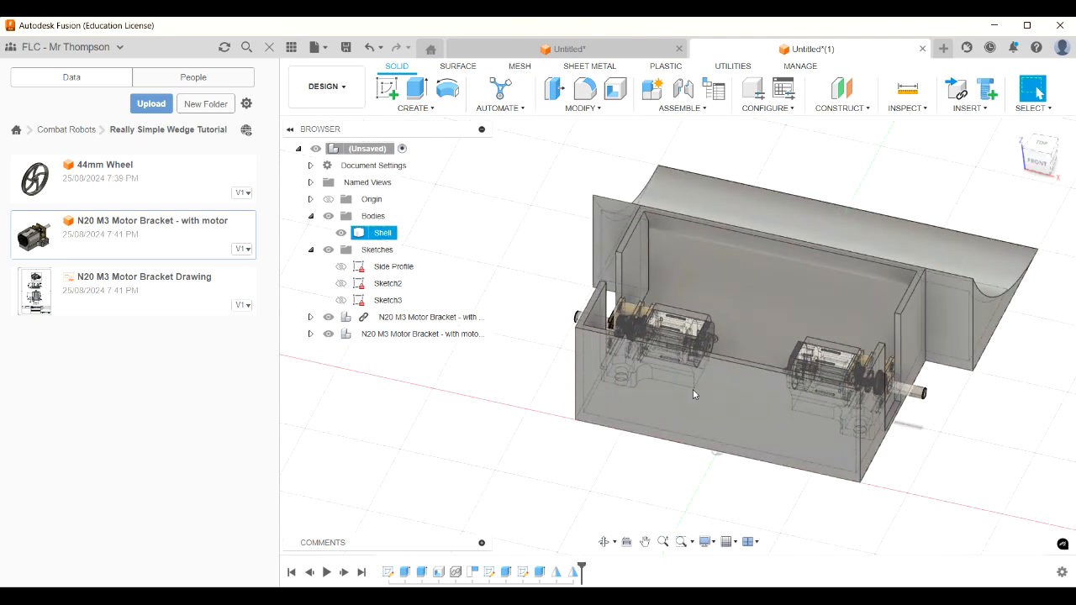
scroll(692, 389, "up", 1)
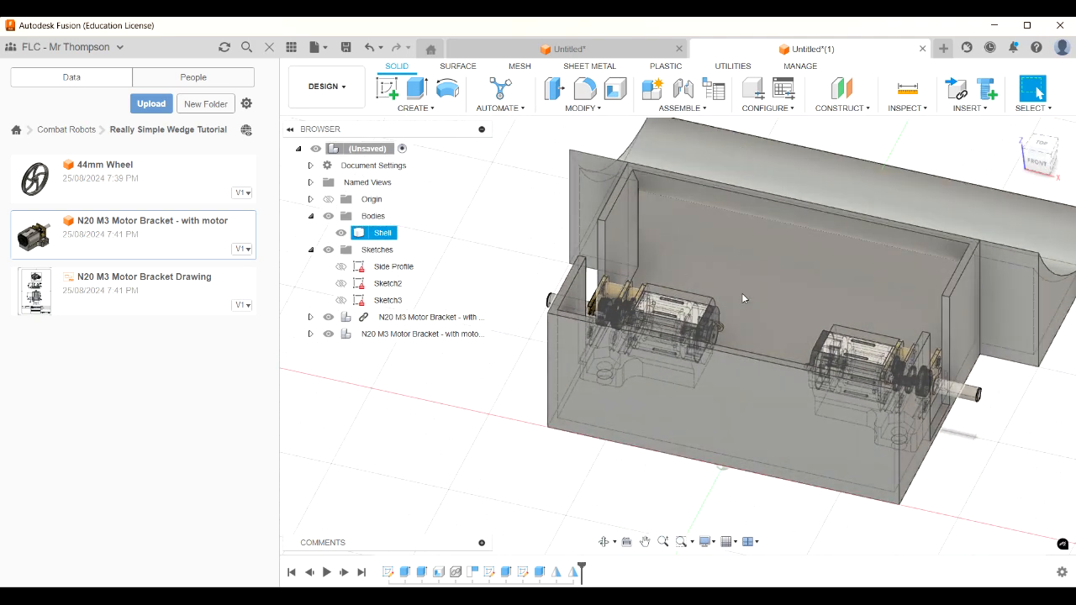
scroll(733, 302, "down", 2)
mouse_move(1040, 160)
left_mouse_down()
mouse_move(967, 165)
mouse_move(986, 166)
left_mouse_up()
scroll(527, 432, "down", 2)
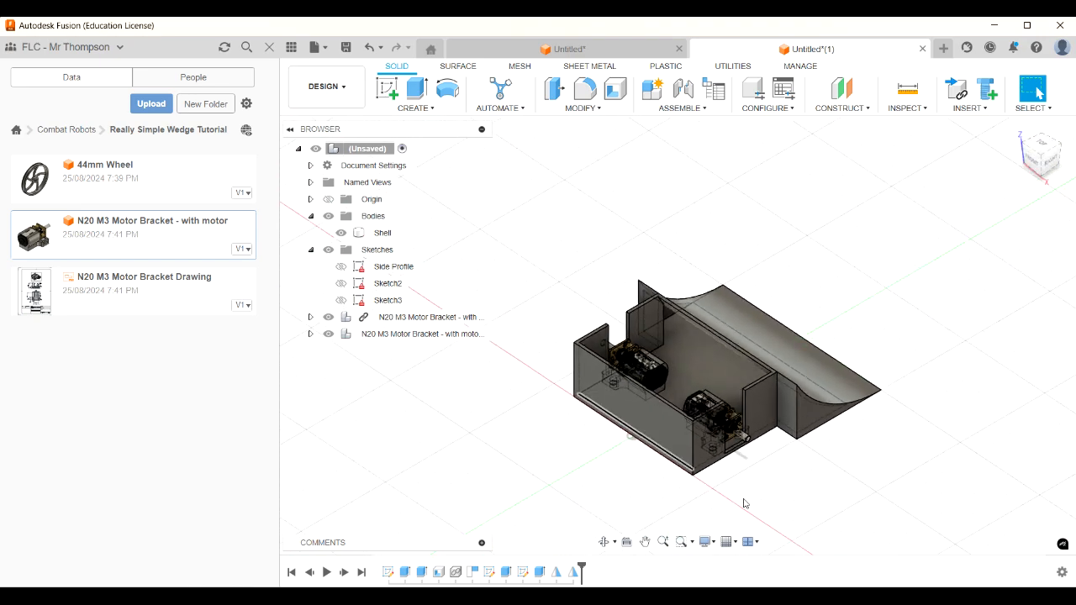
scroll(810, 495, "up", 1)
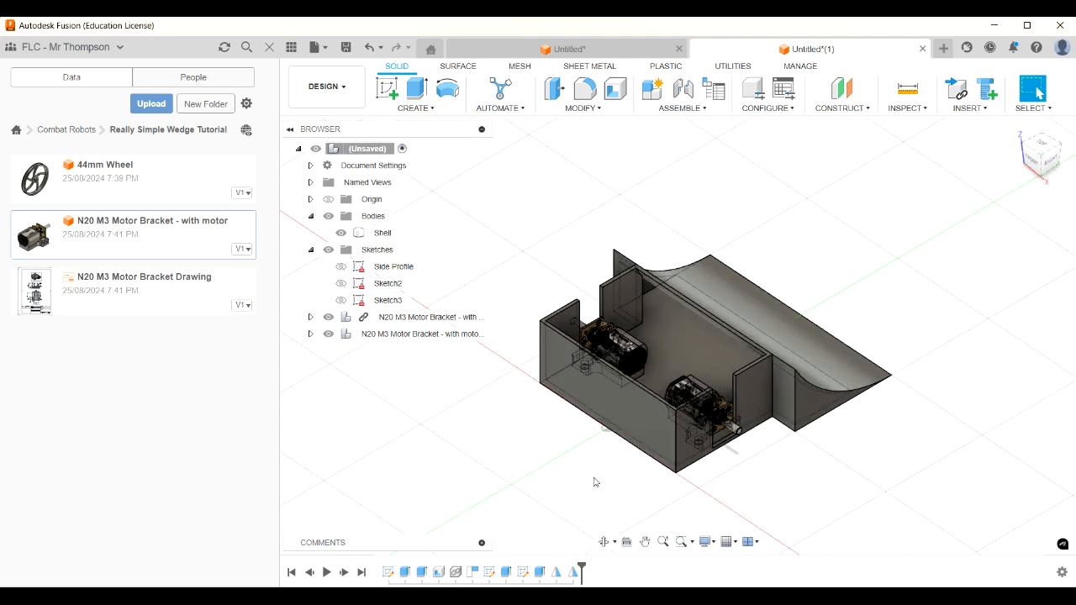
scroll(594, 481, "up", 1)
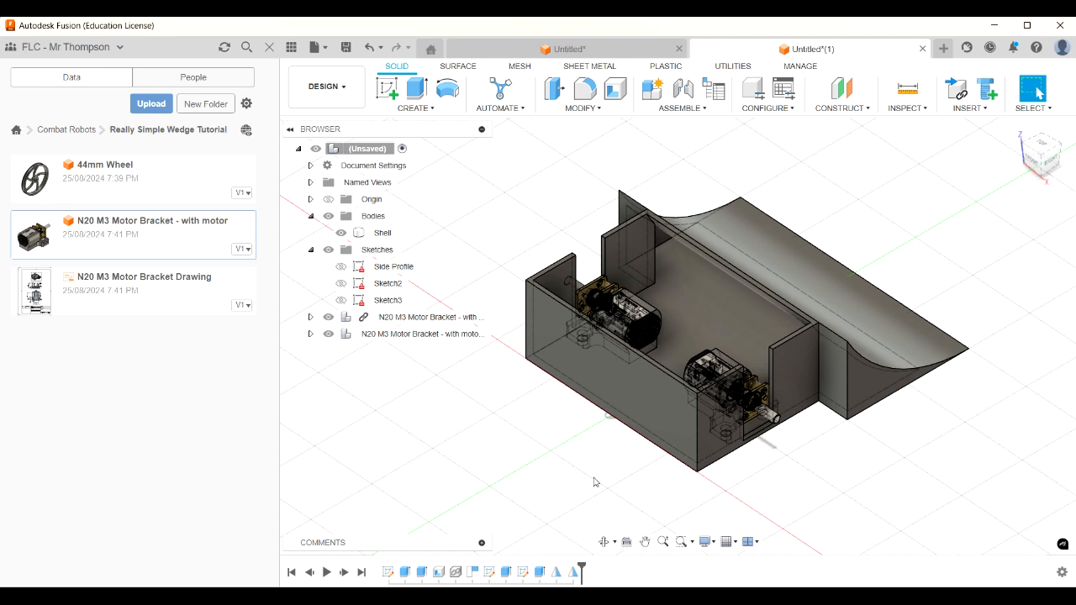
left_click(666, 474)
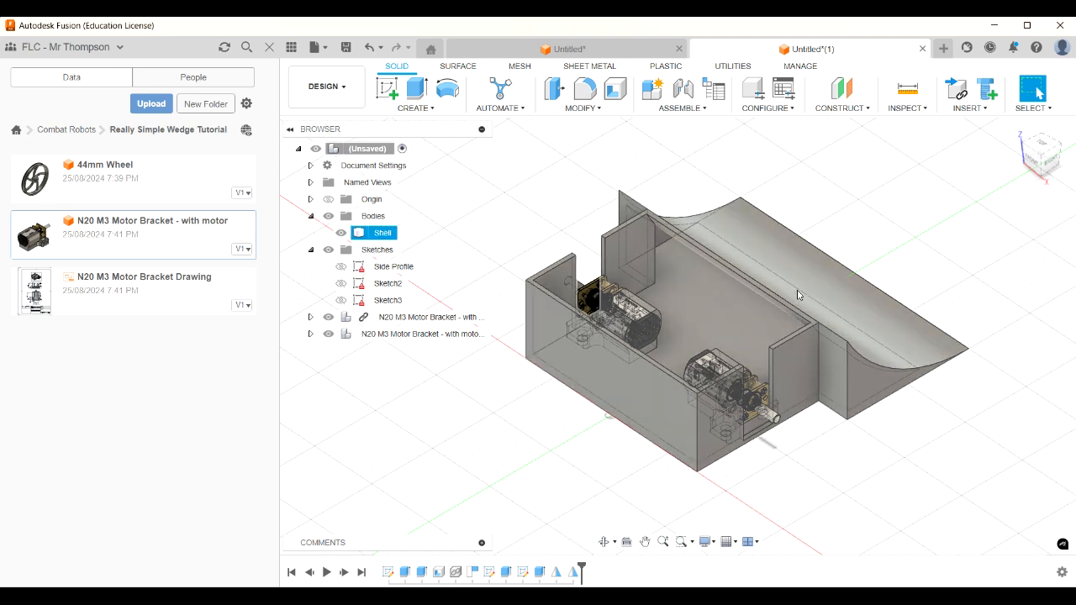
left_click(793, 144)
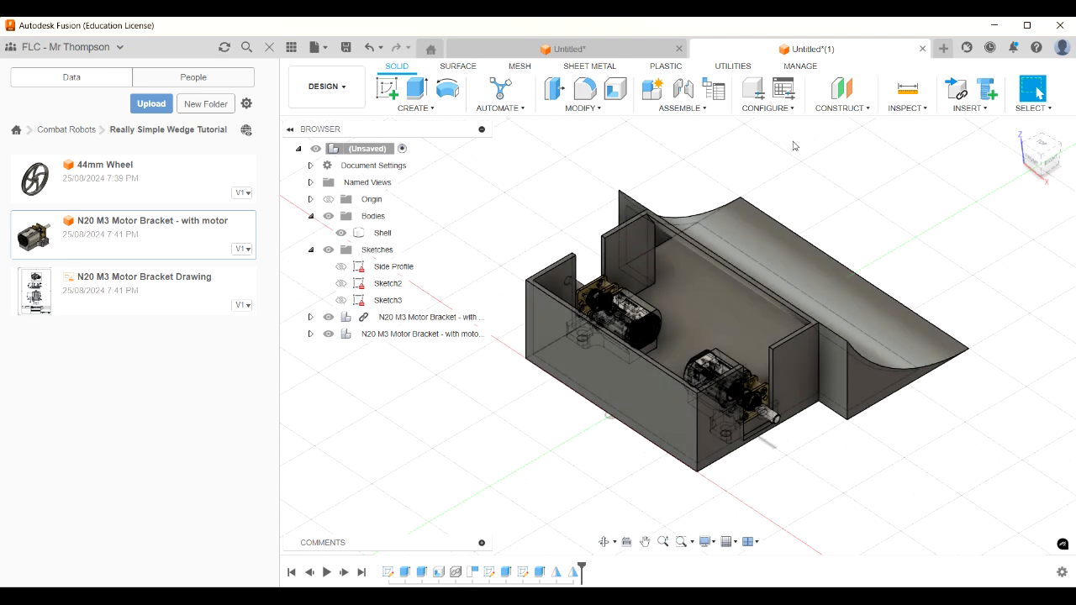
Start a 3D Print export and choose the Shell body as the object to export
left_click(733, 67)
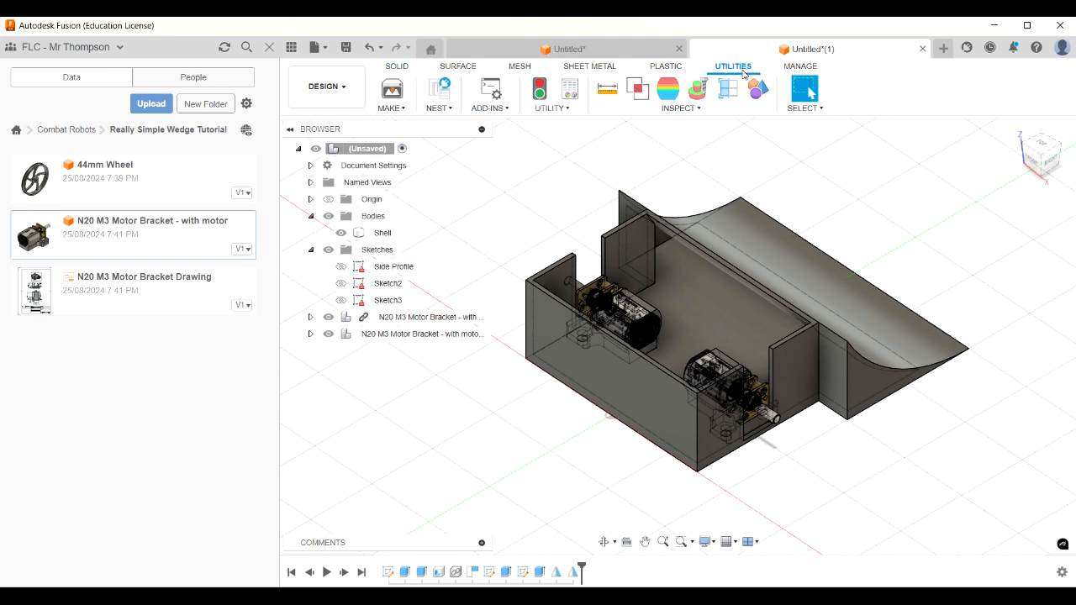
left_click(392, 89)
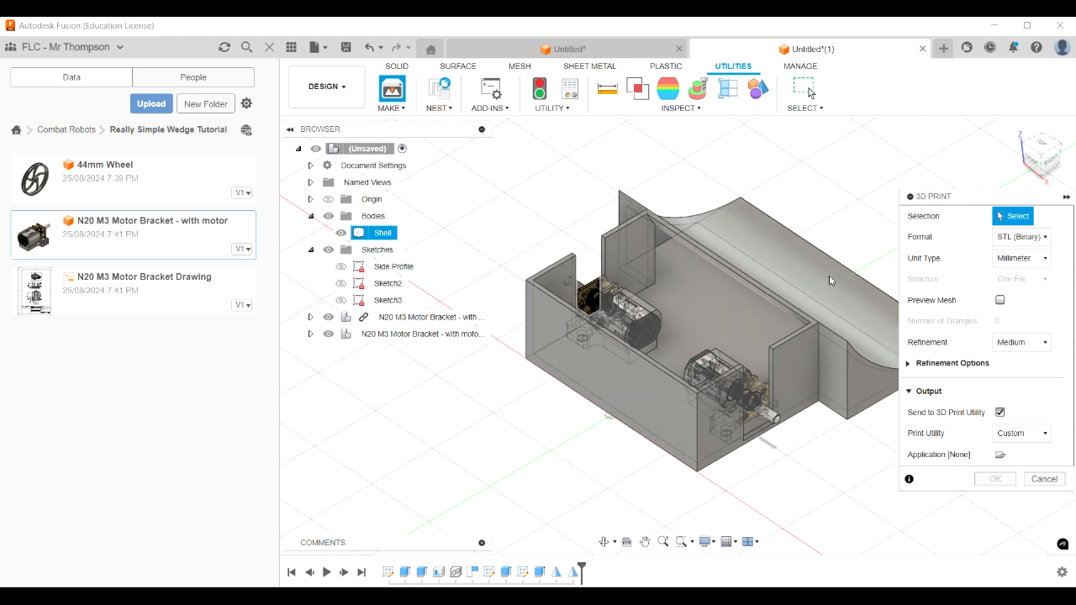
left_click(670, 308)
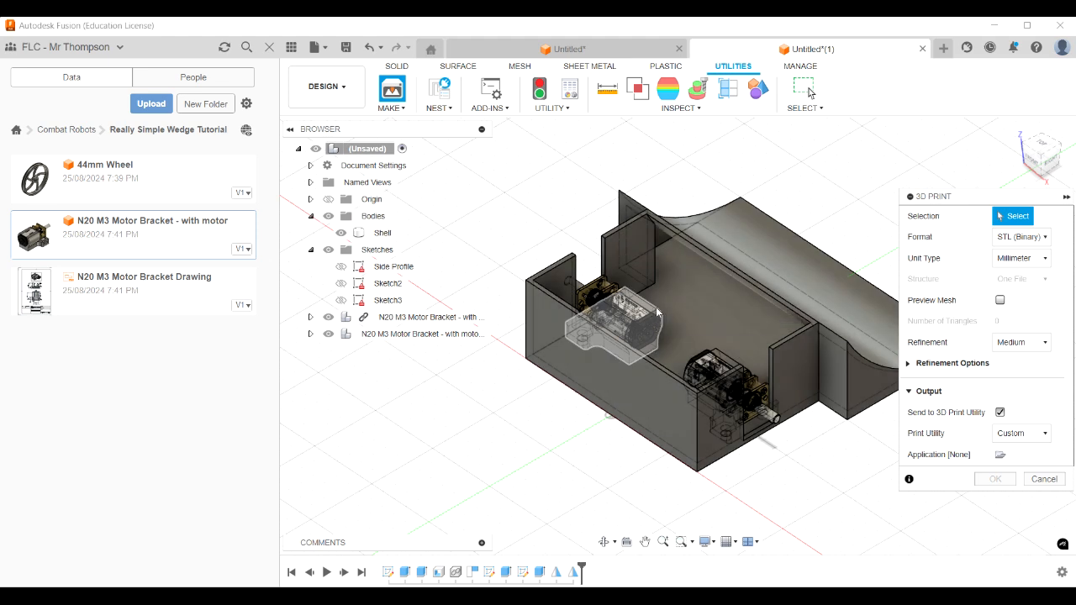
left_click(804, 282)
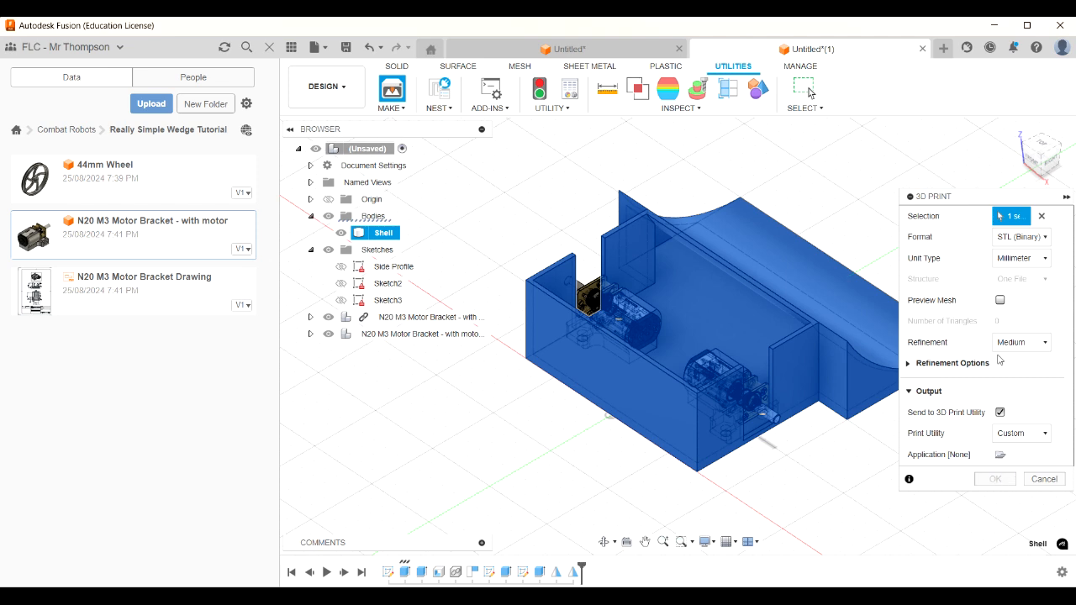
Turn off sending to the 3D print utility, proceed to saving the shell as a local STL file, and cancel the save
left_click(1041, 435)
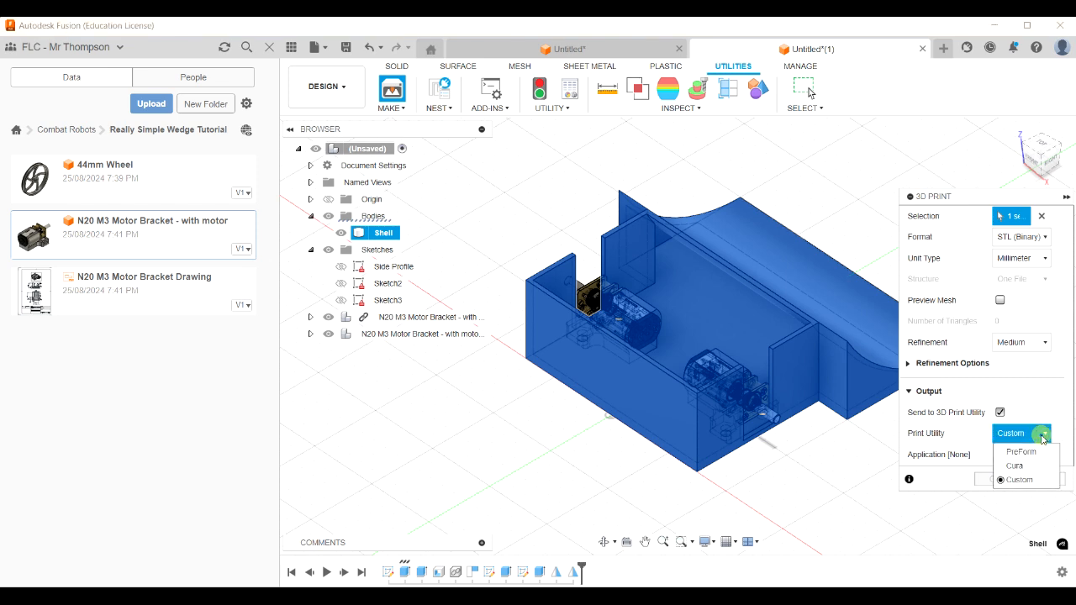
left_click(1012, 433)
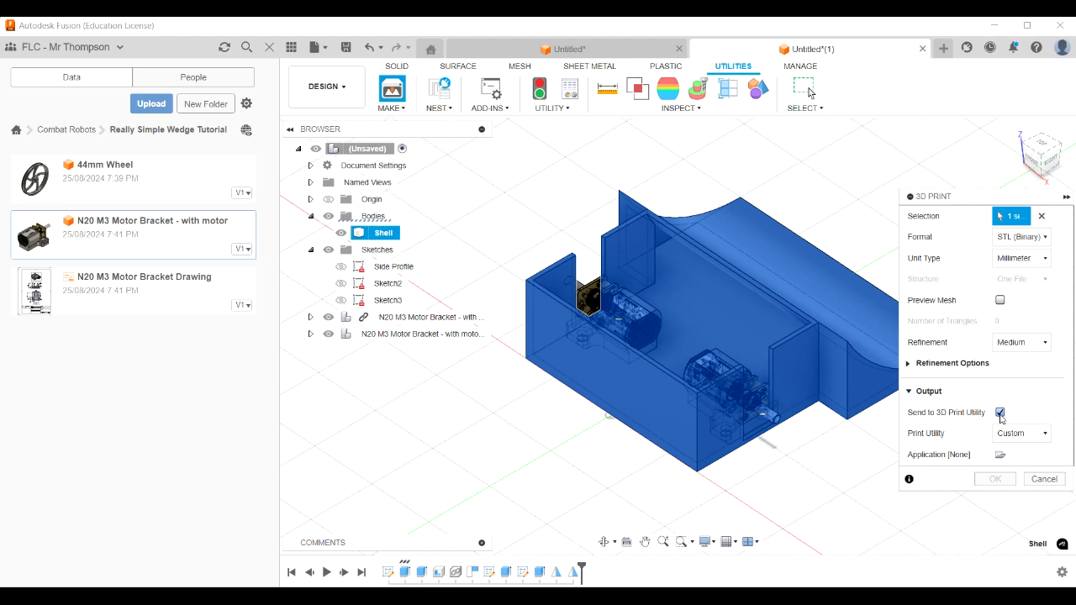
left_click(1000, 413)
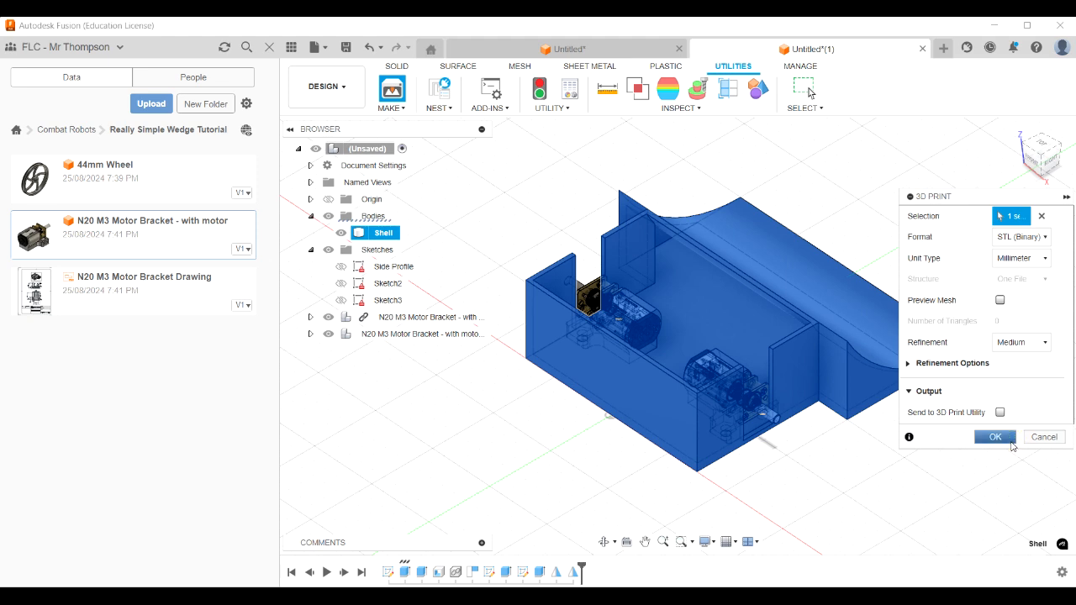
left_click(995, 437)
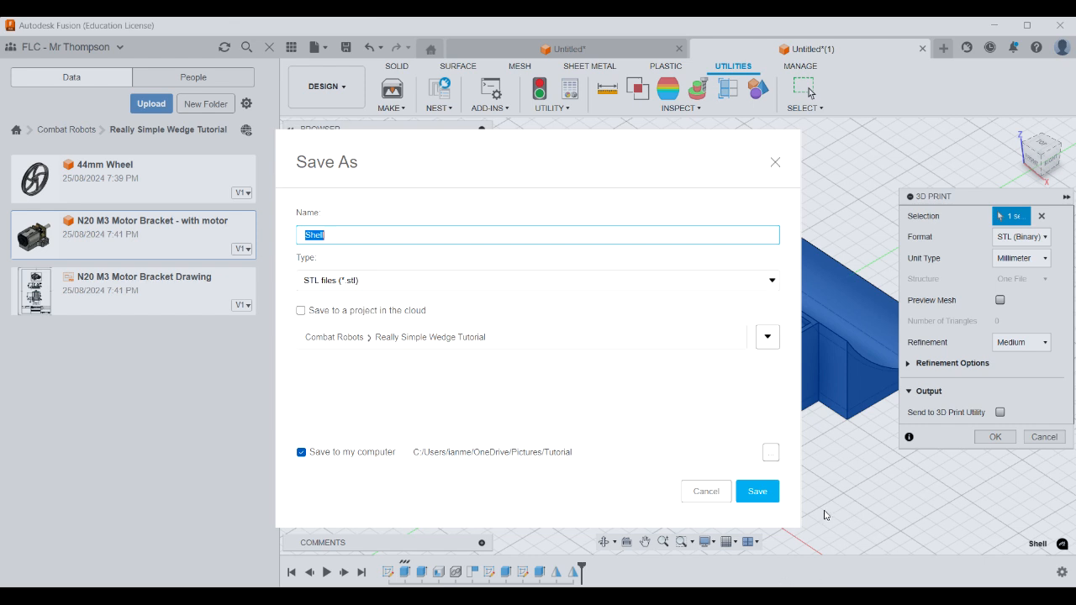
left_click(706, 492)
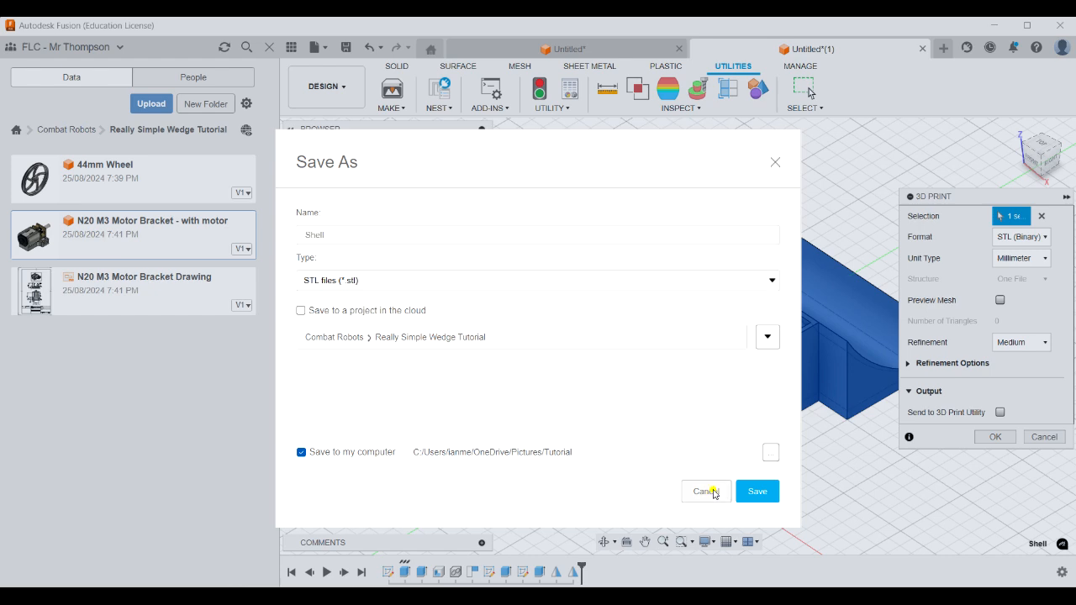